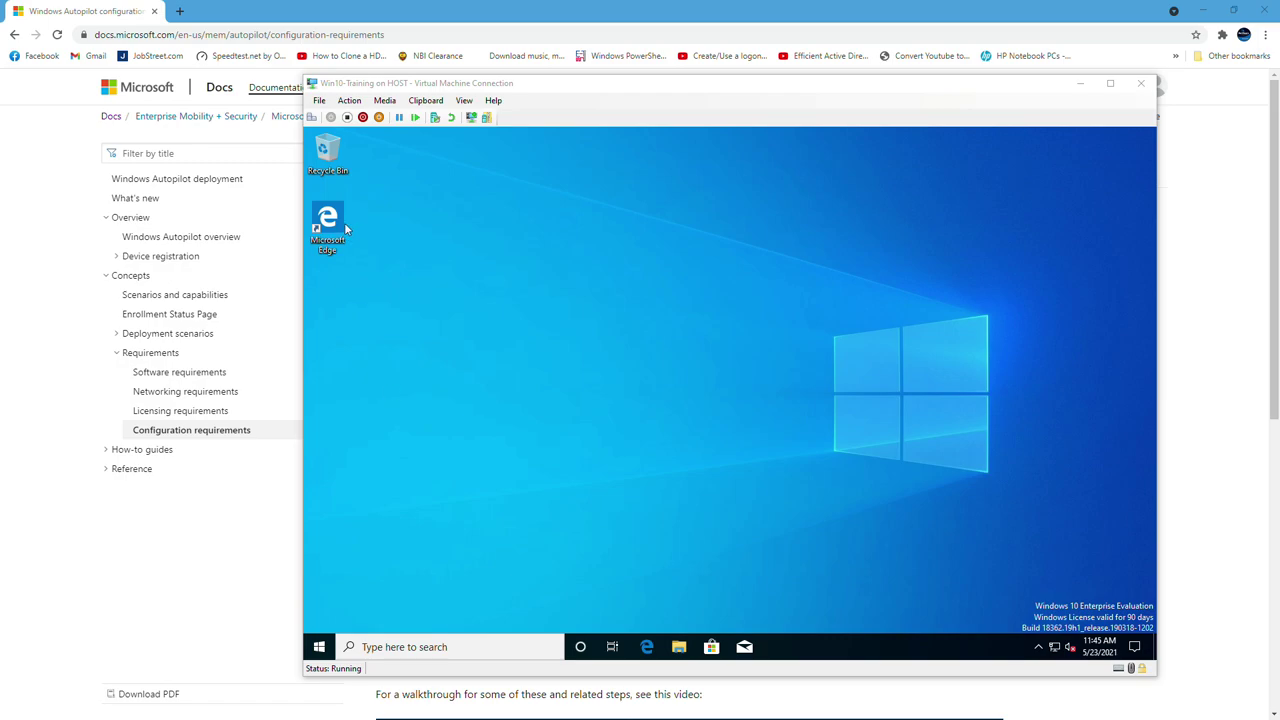
Bring the Autopilot configuration requirements page in Chrome back to the front
click(465, 11)
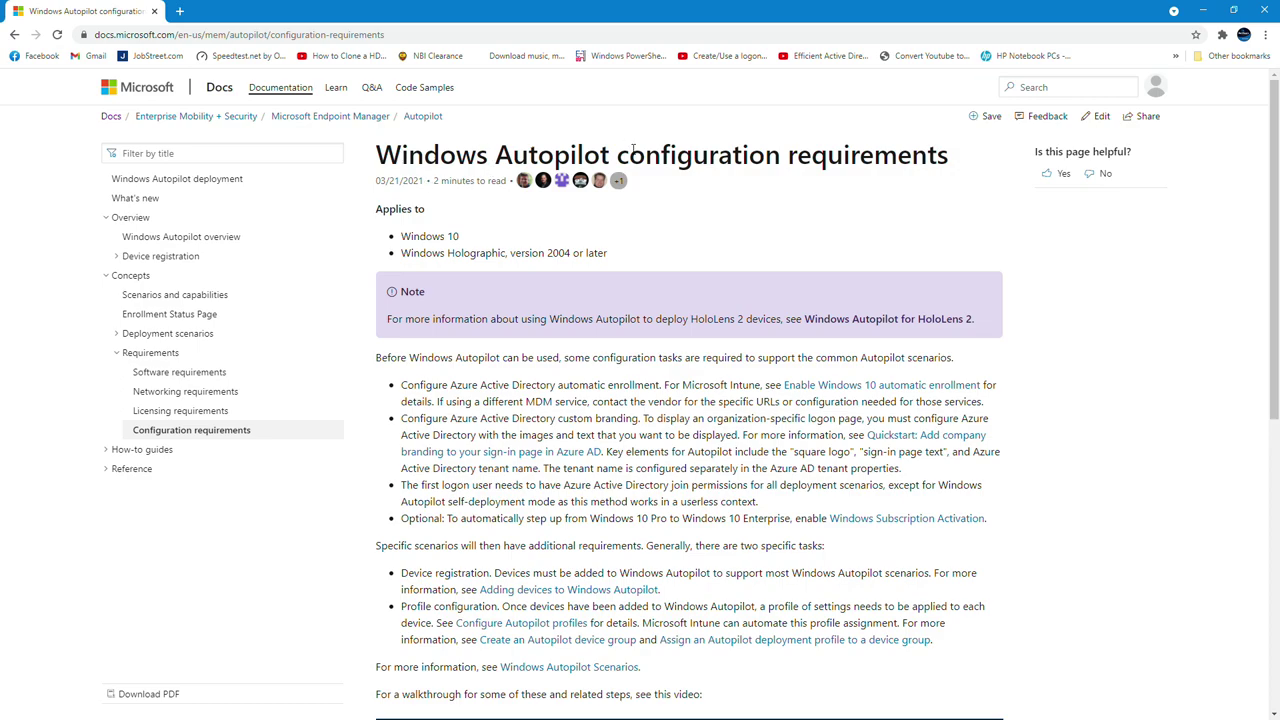
Review the Autopilot licensing and networking requirements pages in Microsoft Docs
click(205, 412)
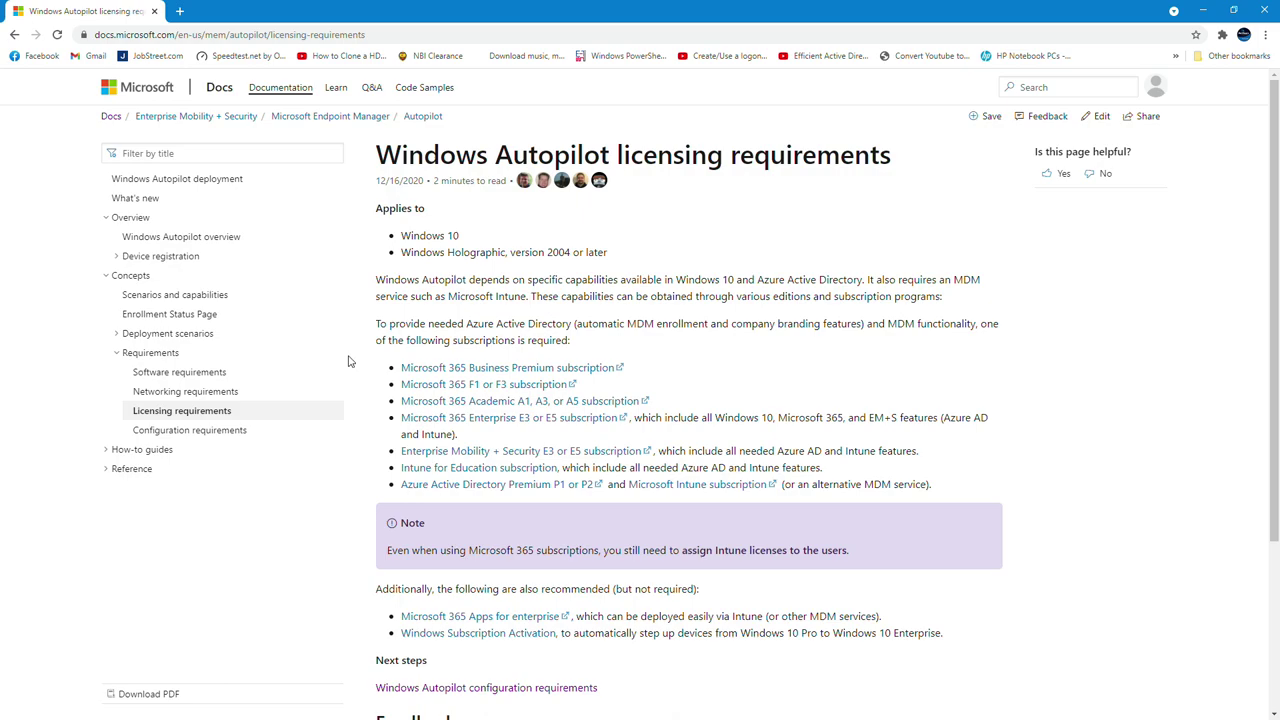
click(207, 393)
scroll(400, 257, down, 4)
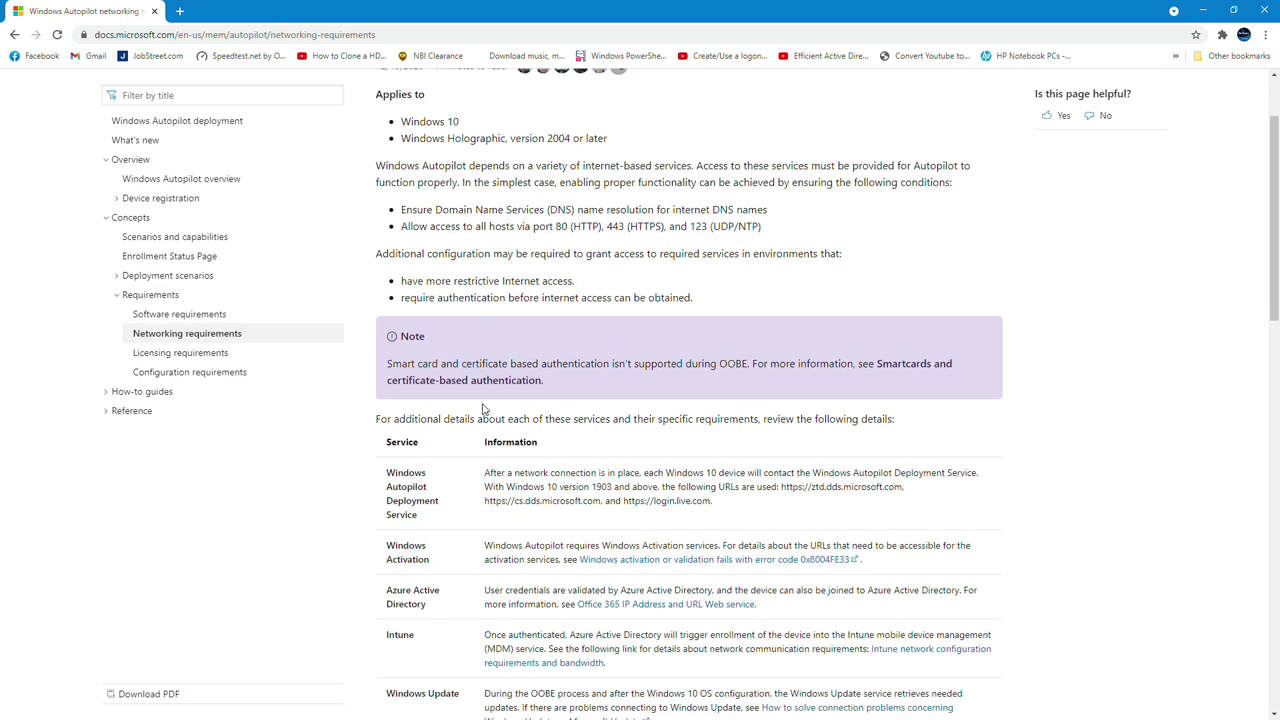
scroll(355, 265, up, 3)
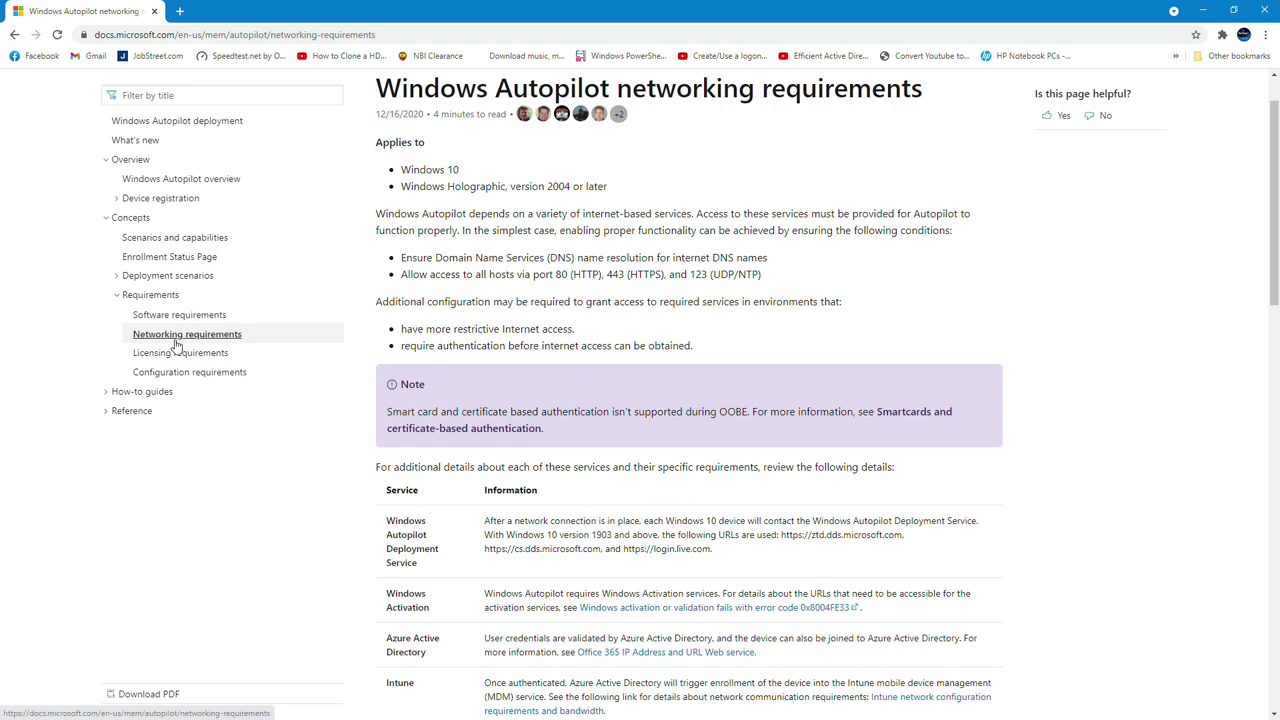
Read the Autopilot software requirements page, then return to the Win10-Training VM window
click(220, 316)
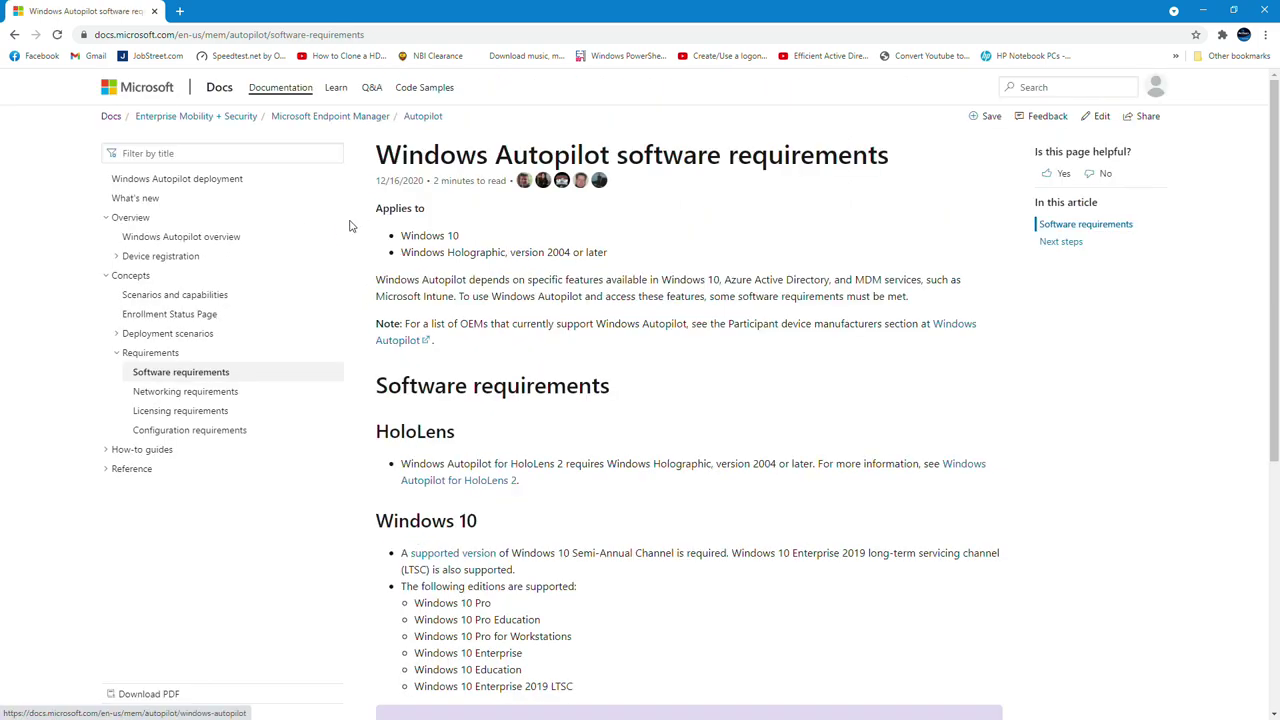
scroll(716, 447, down, 2)
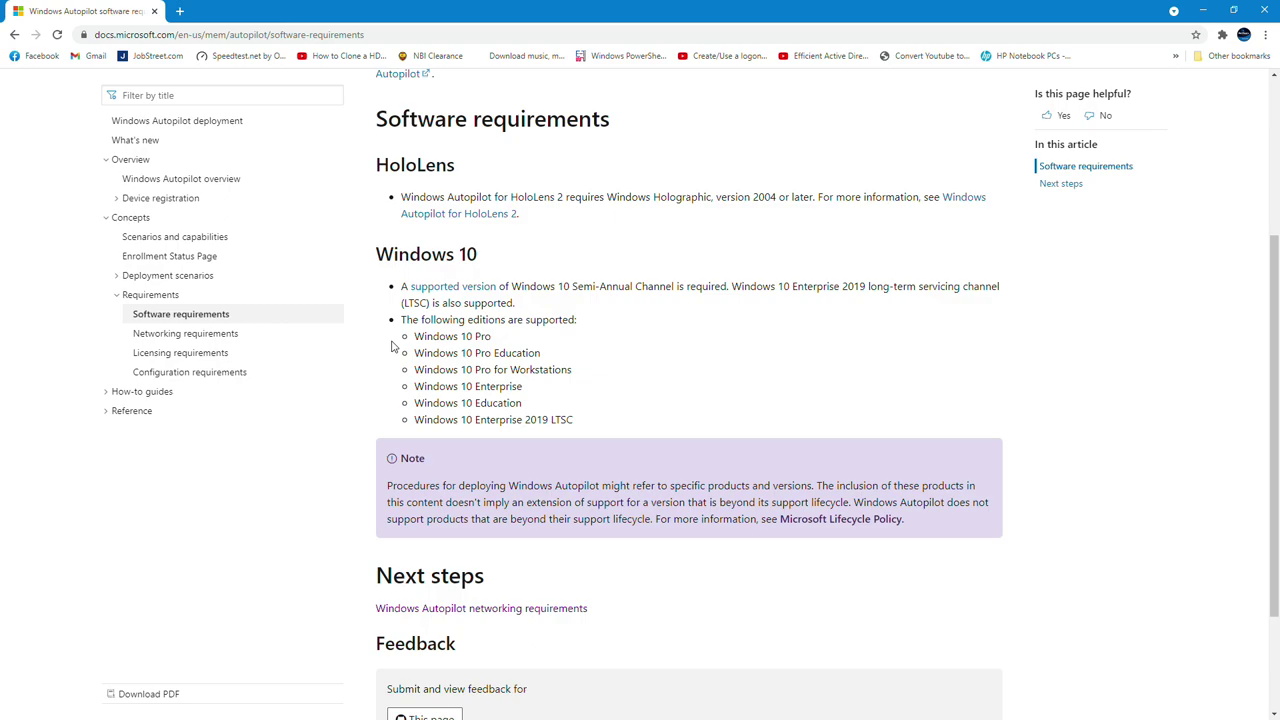
scroll(643, 600, down, 2)
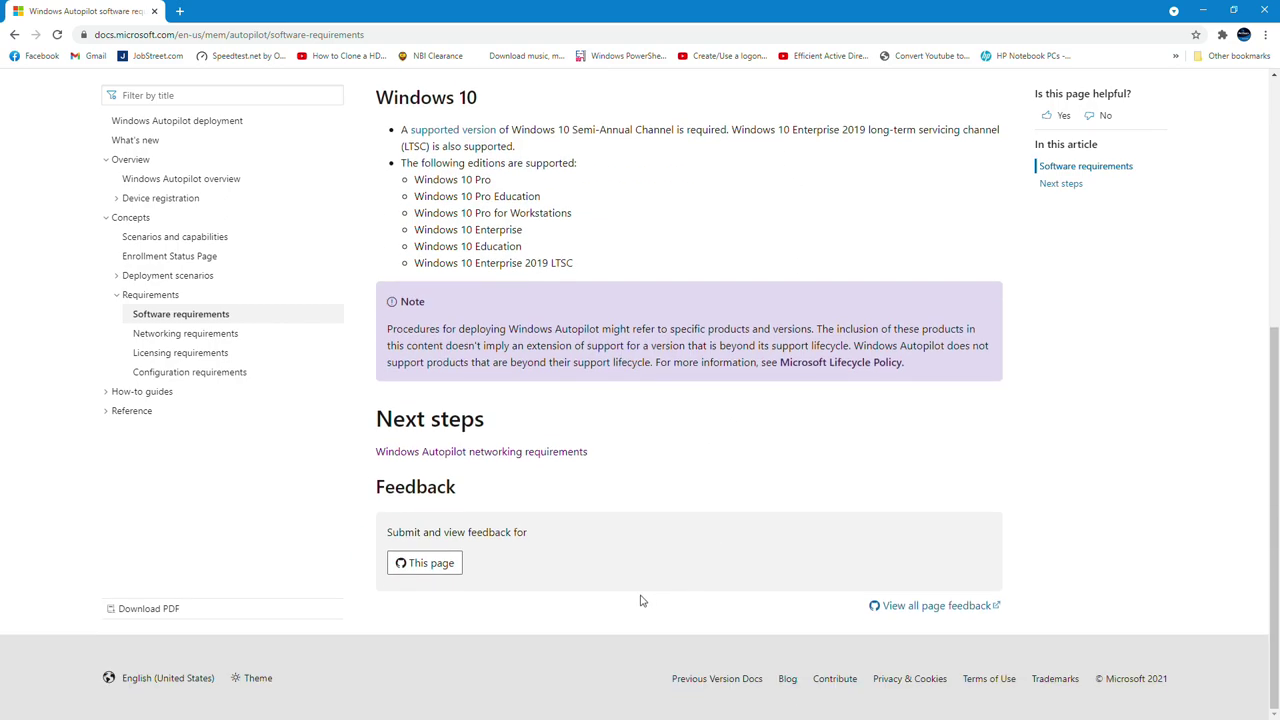
scroll(571, 460, up, 3)
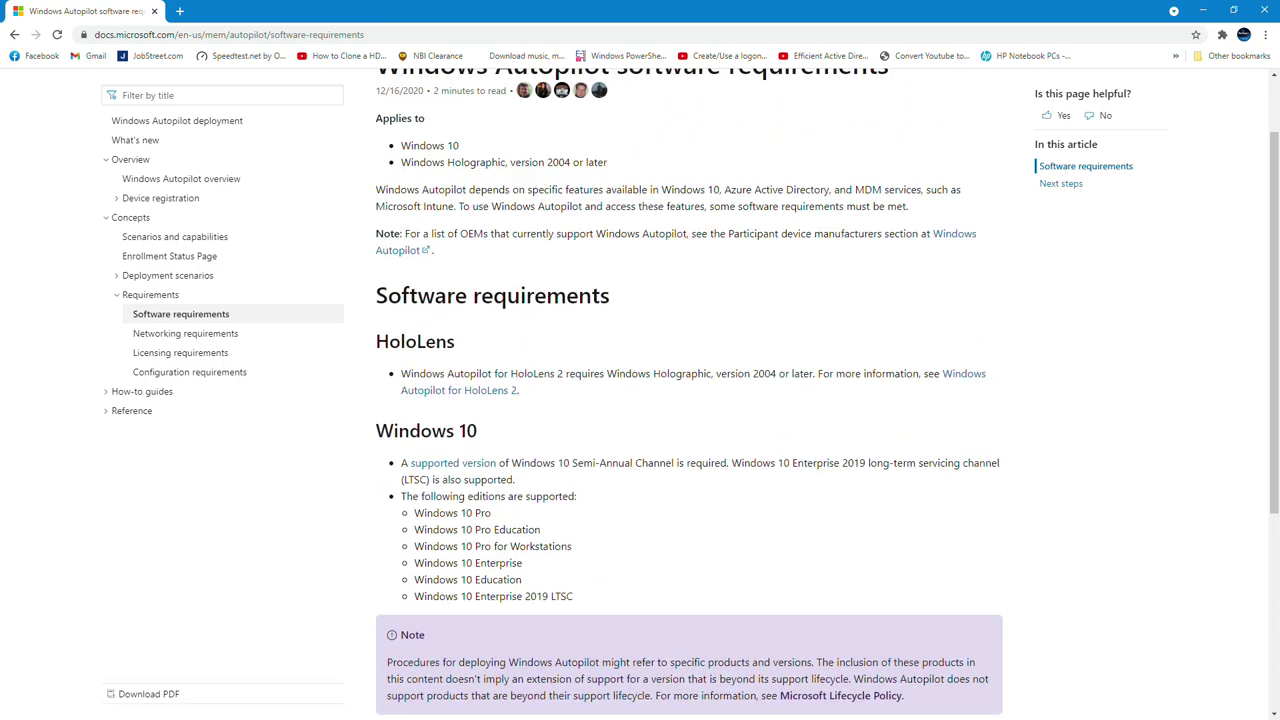
key(alt+Tab)
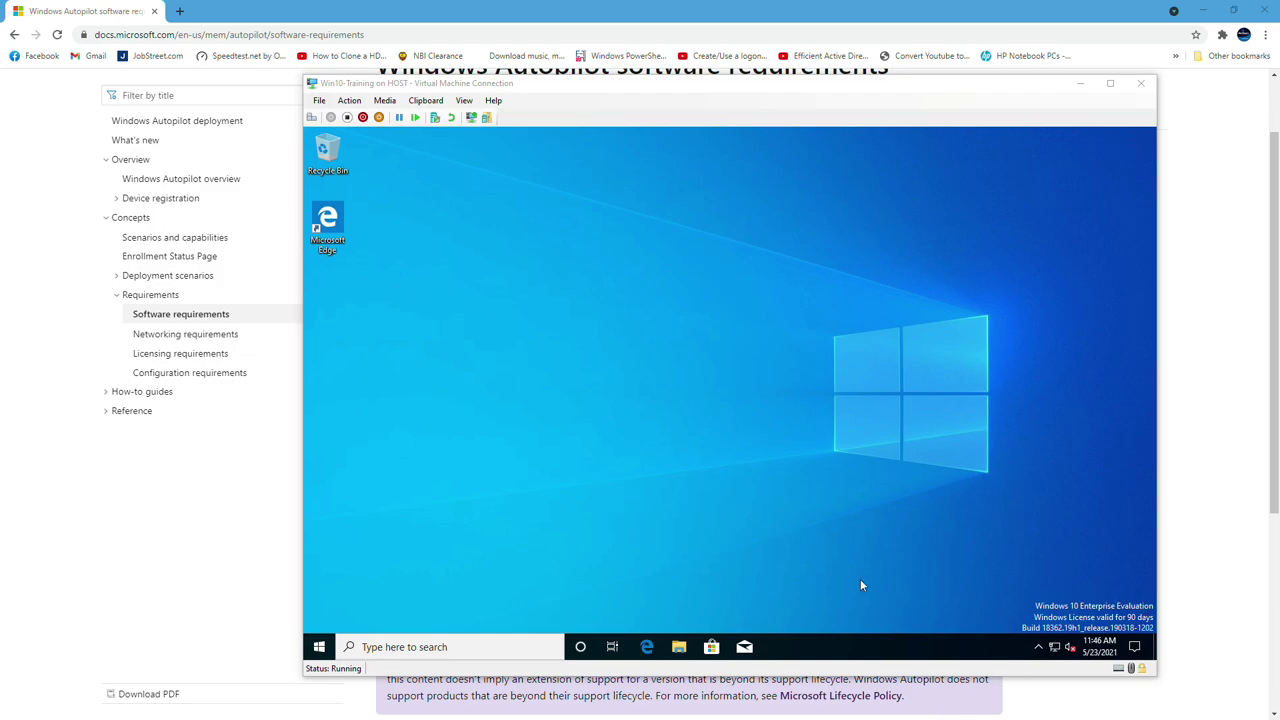
Open Local Disk (C:) through This PC in the VM's File Explorer
click(679, 648)
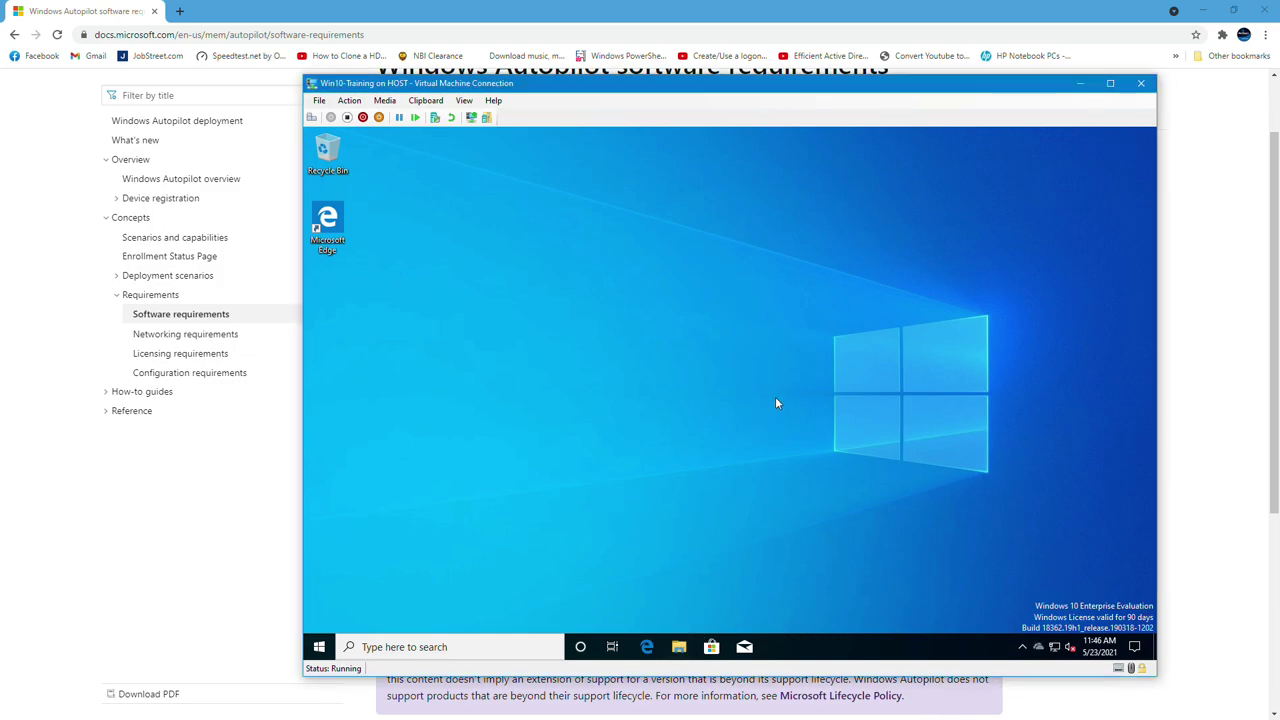
click(679, 647)
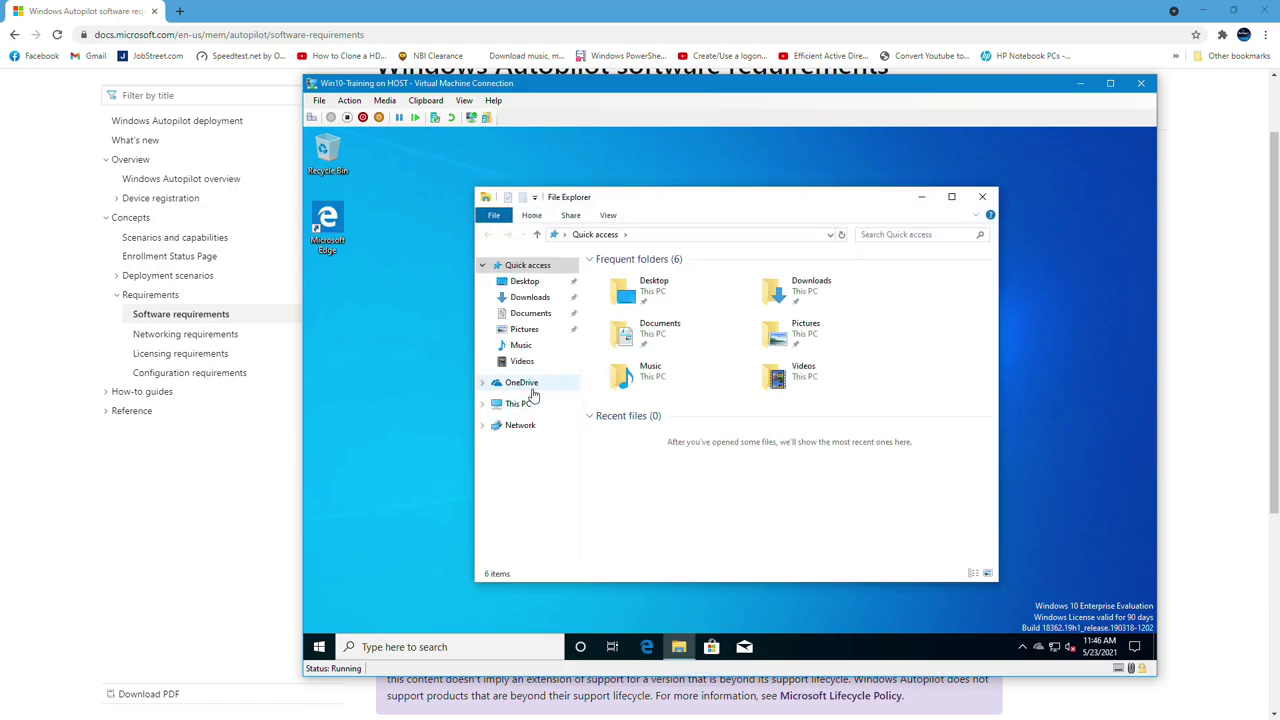
click(518, 403)
double_click(829, 451)
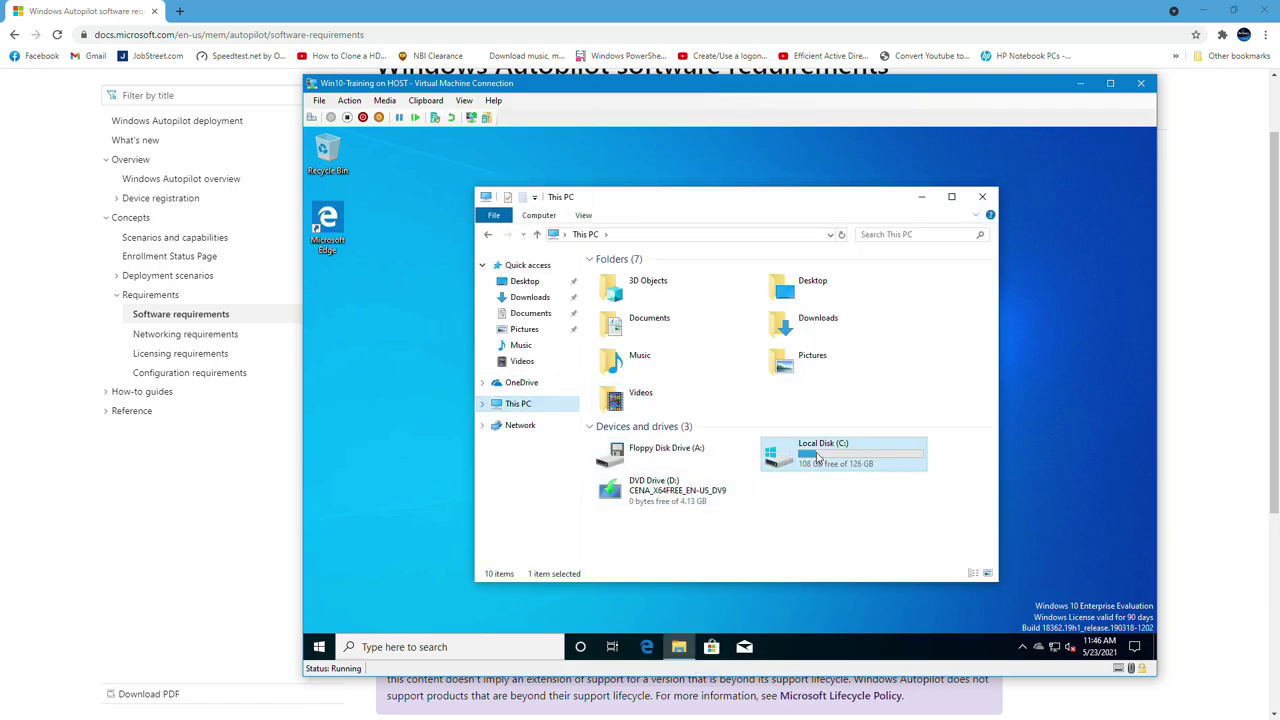
Create a new folder named ID at the root of C:
right_click(684, 393)
mouse_move(789, 517)
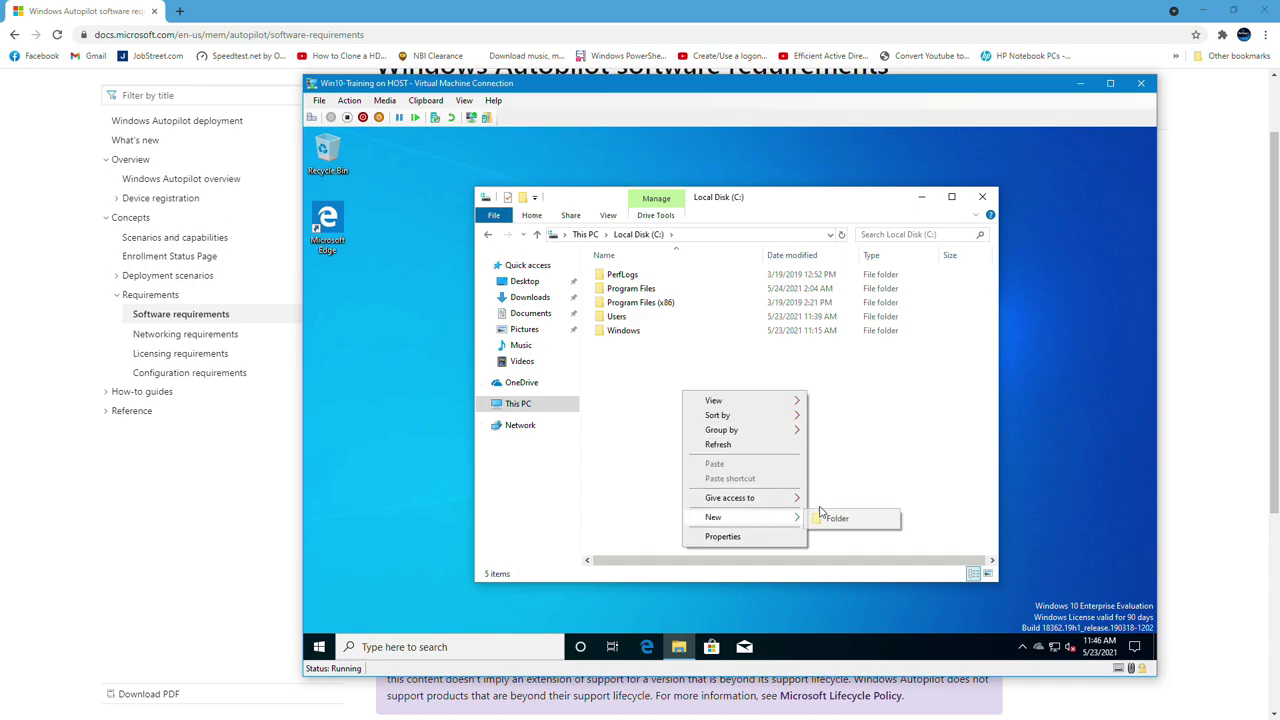
click(850, 521)
text(ID)
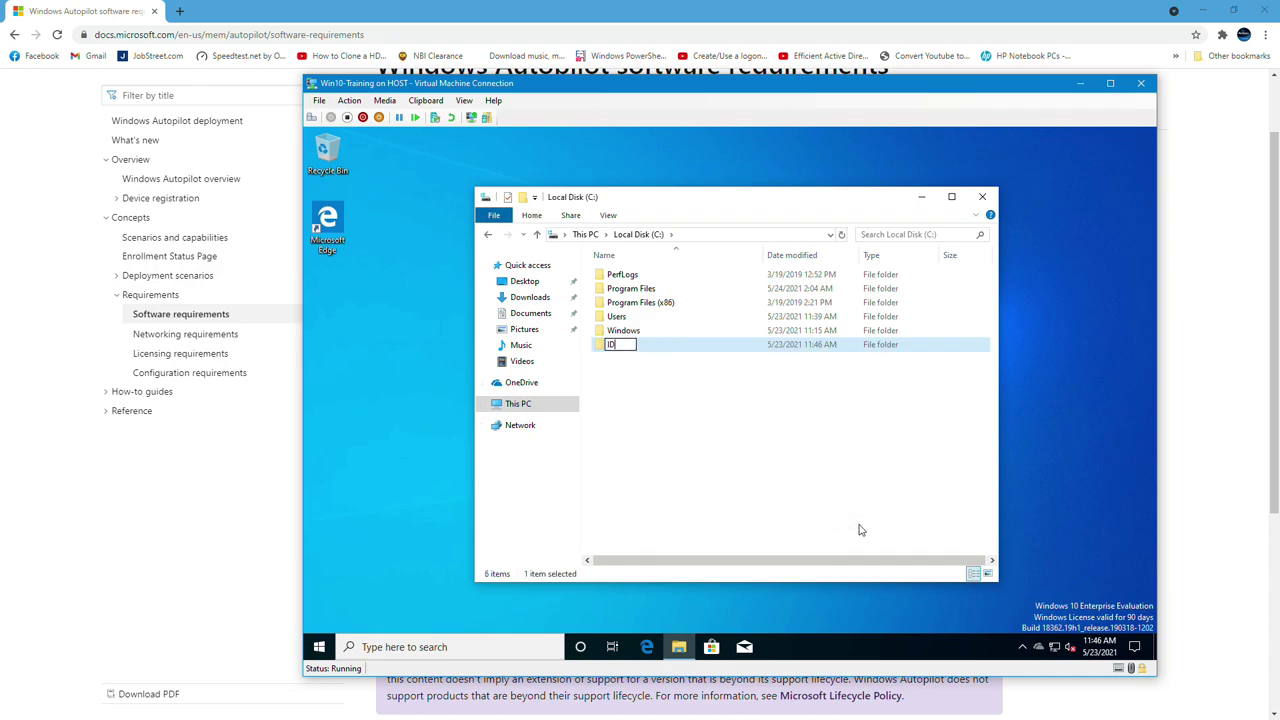
key(Return)
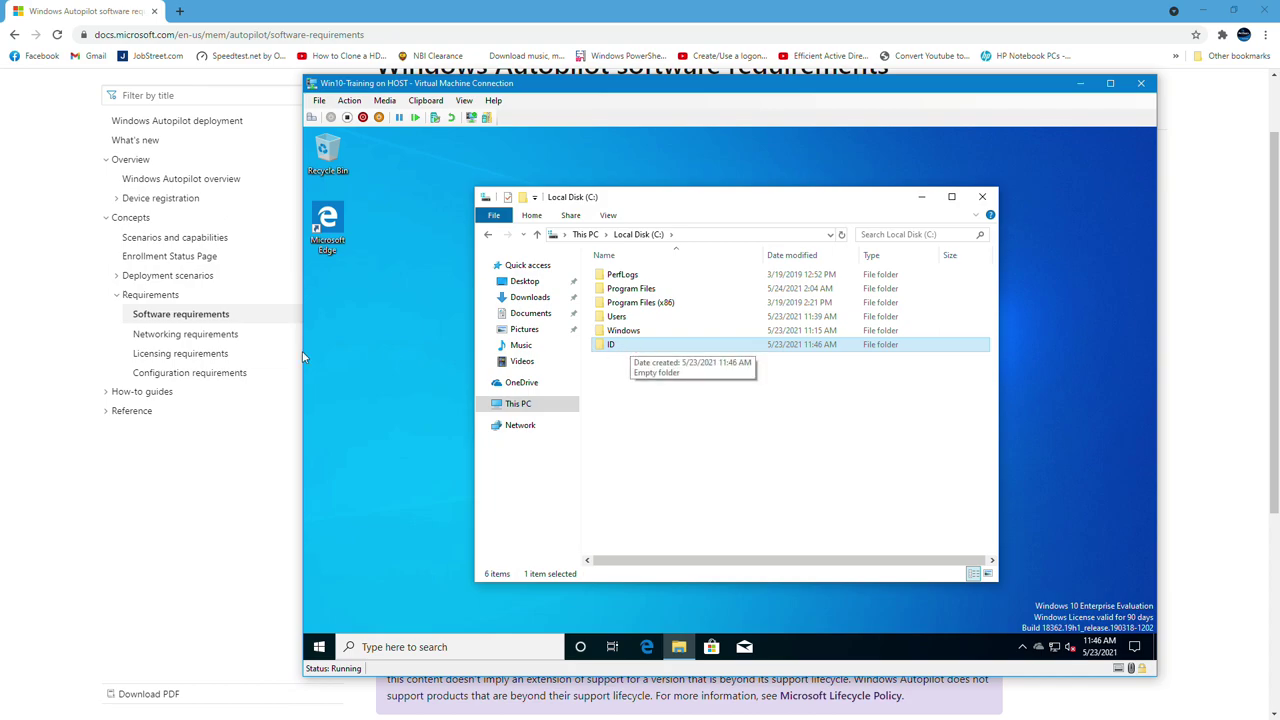
click(452, 647)
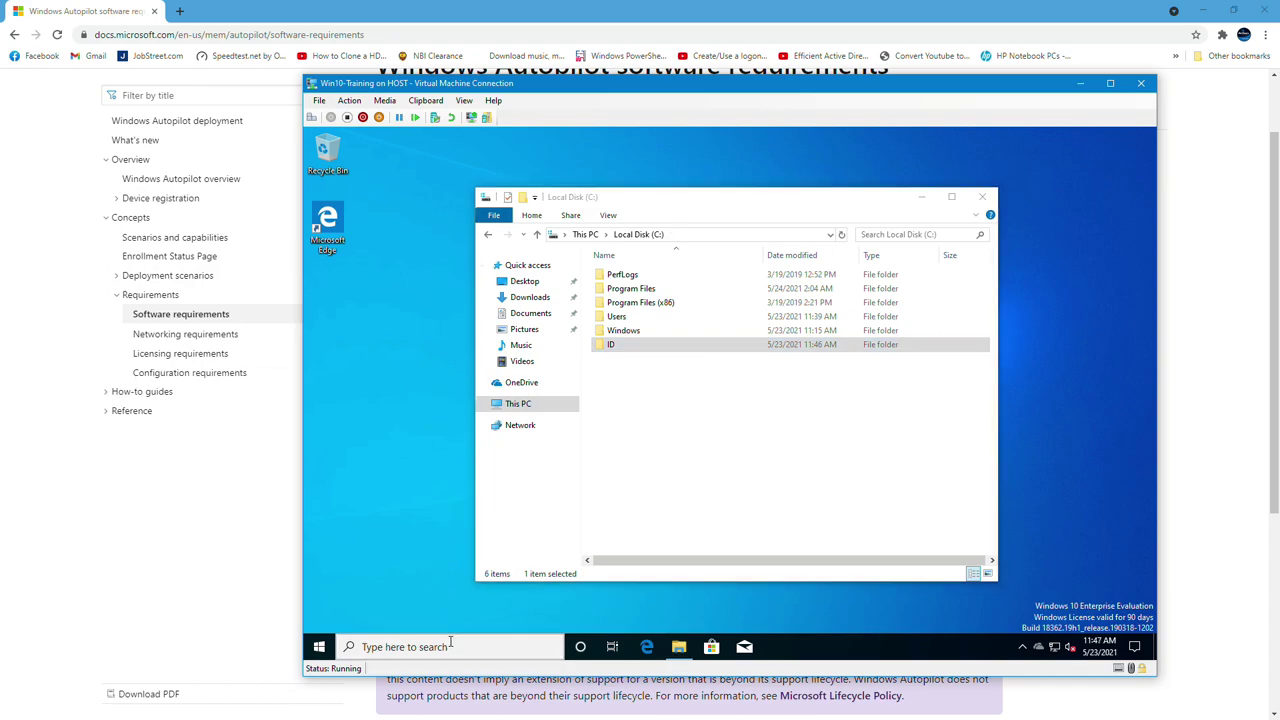
Launch Windows PowerShell ISE as administrator from an 'ise' search
text(ise)
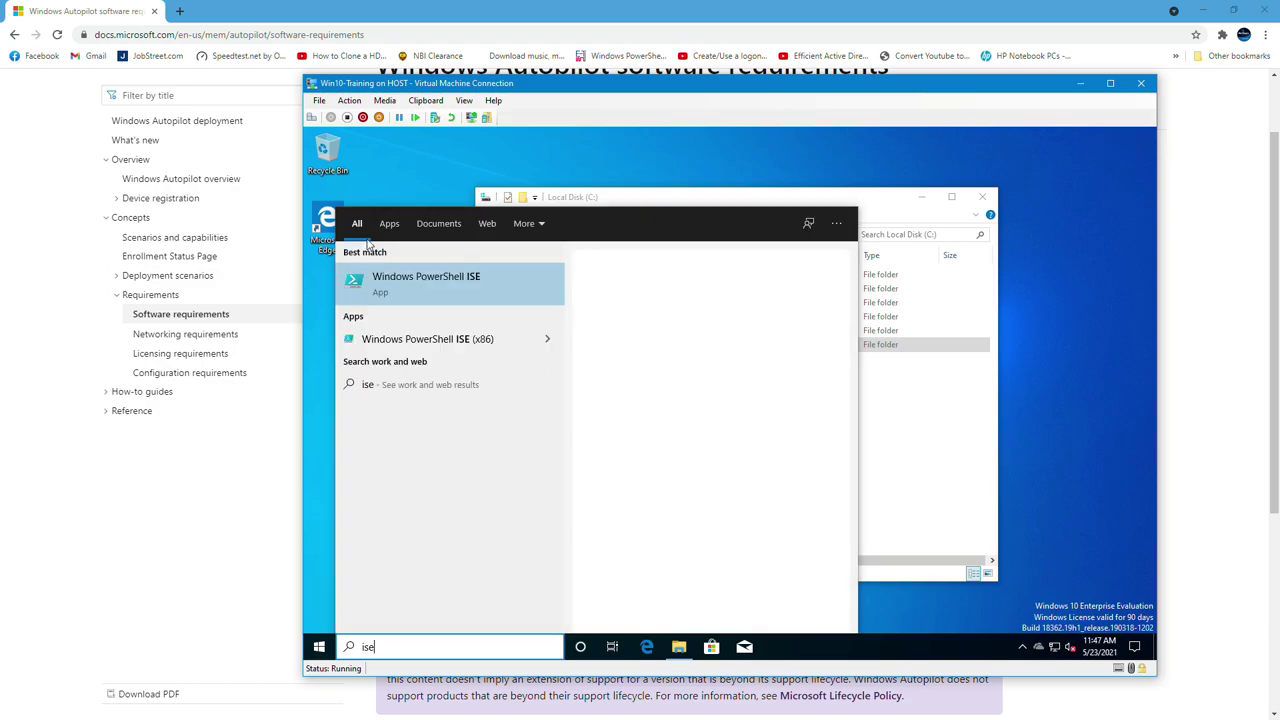
right_click(455, 284)
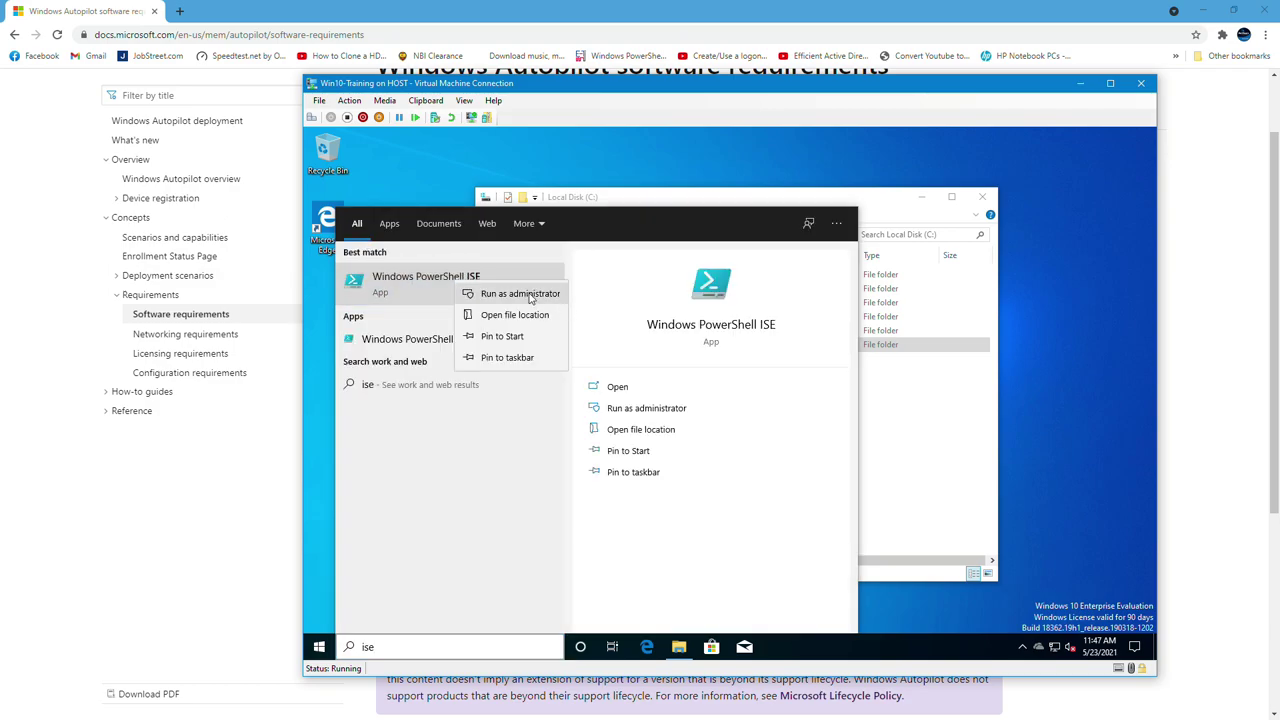
click(530, 296)
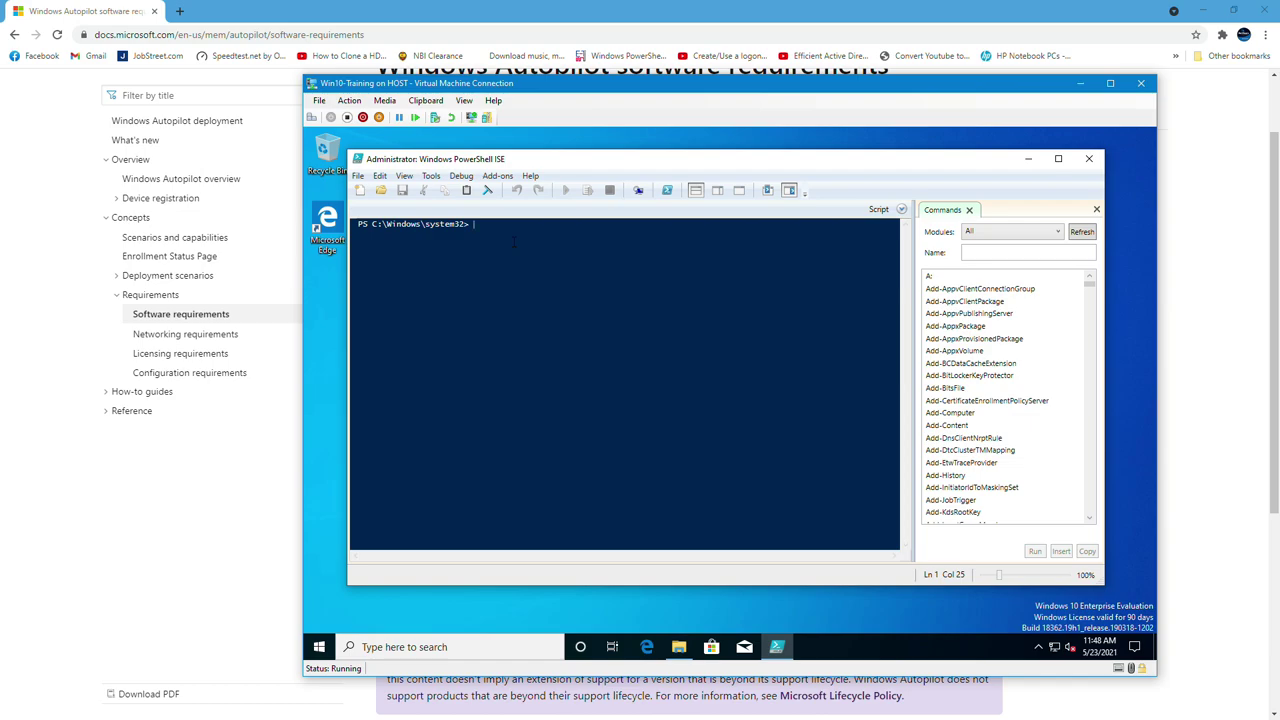
Enter Set-Location at the ISE prompt using IntelliSense, checking the folder path in File Explorer
text(Set)
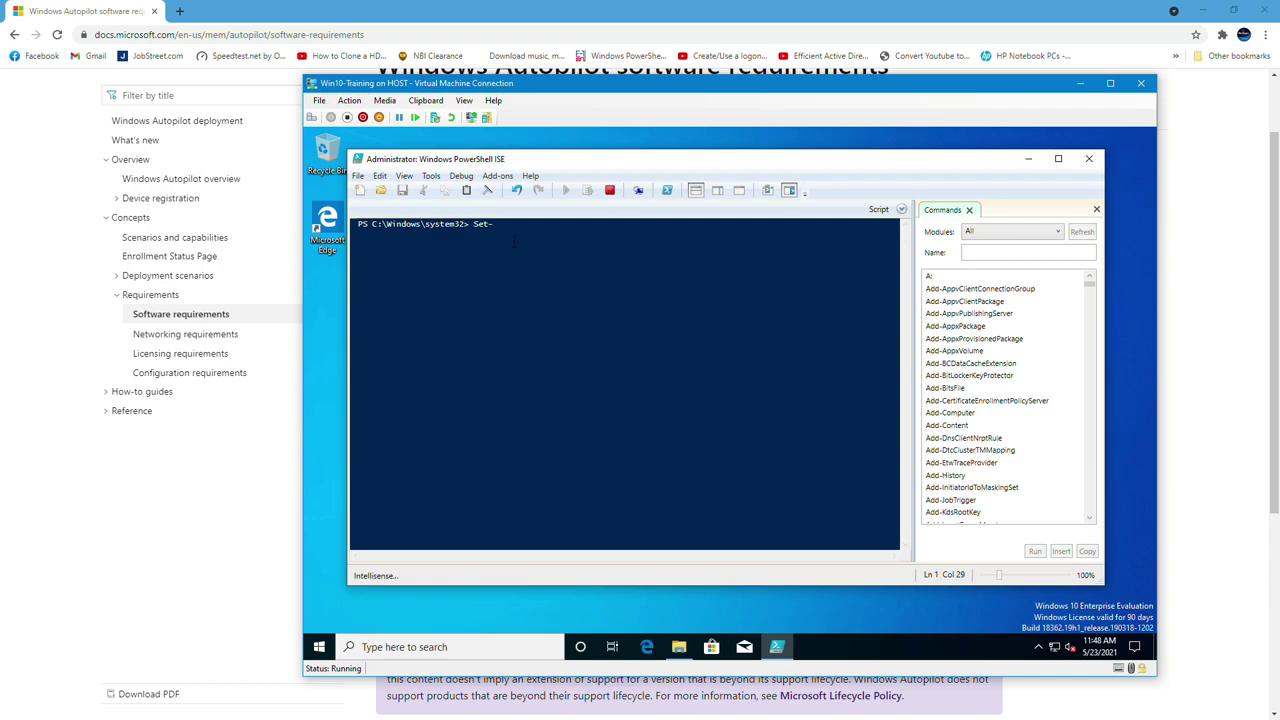
text(-)
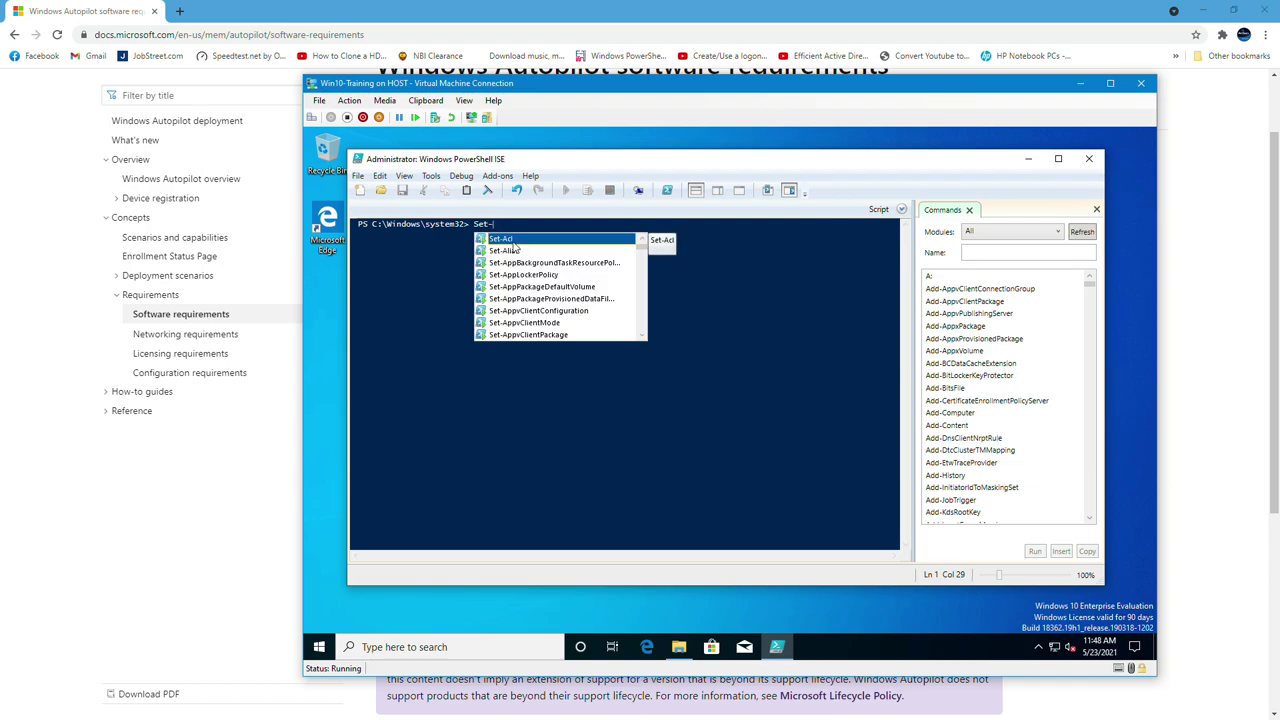
text(loca)
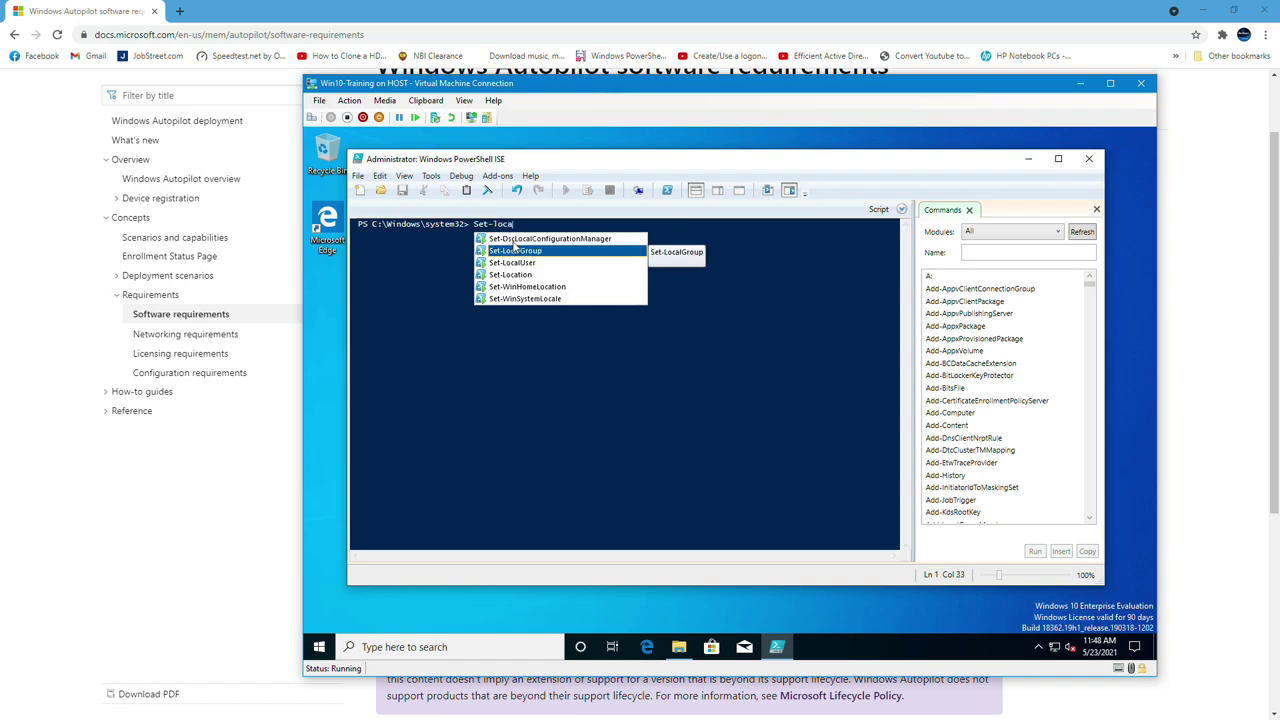
key(Down)
key(Down)
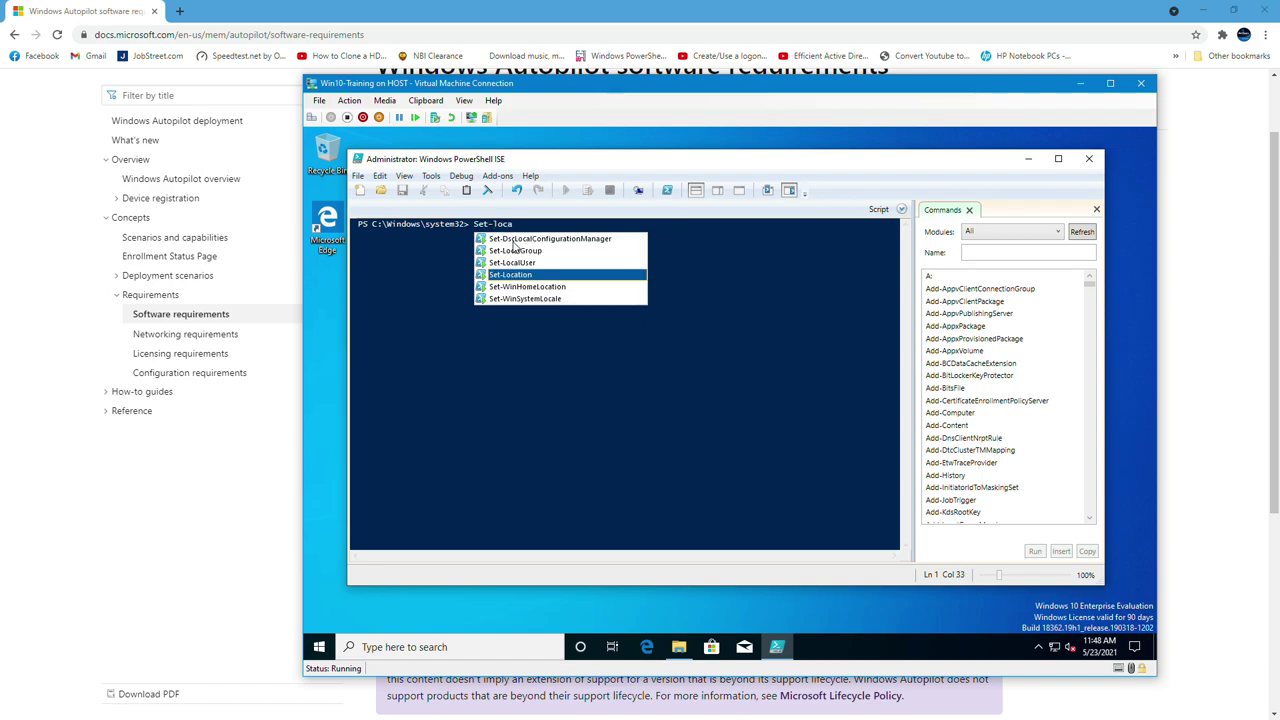
key(Return)
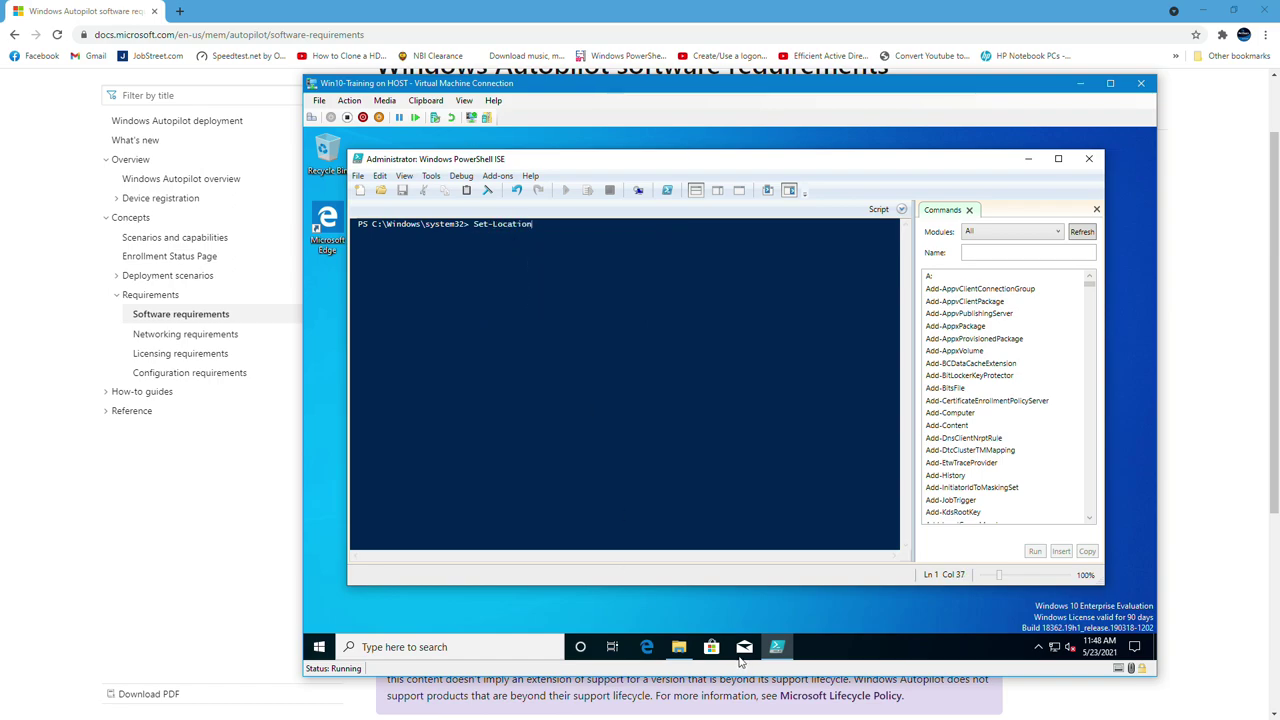
click(678, 646)
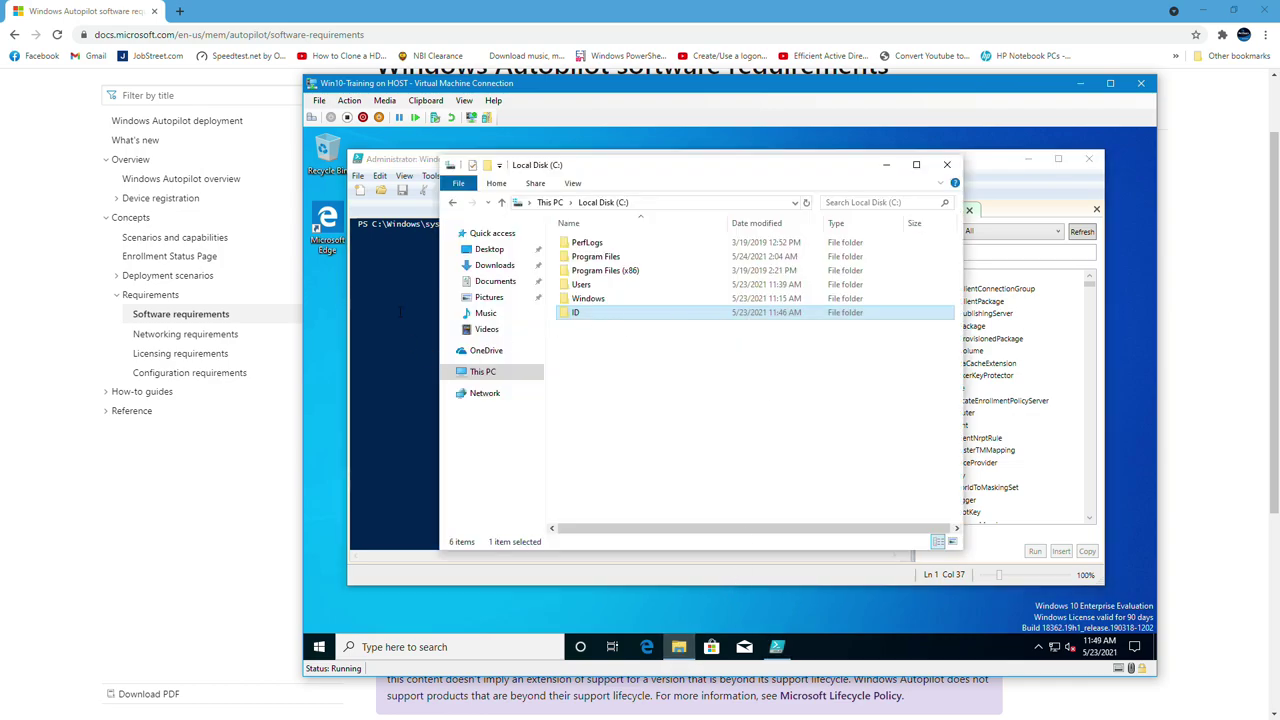
key(alt+Tab)
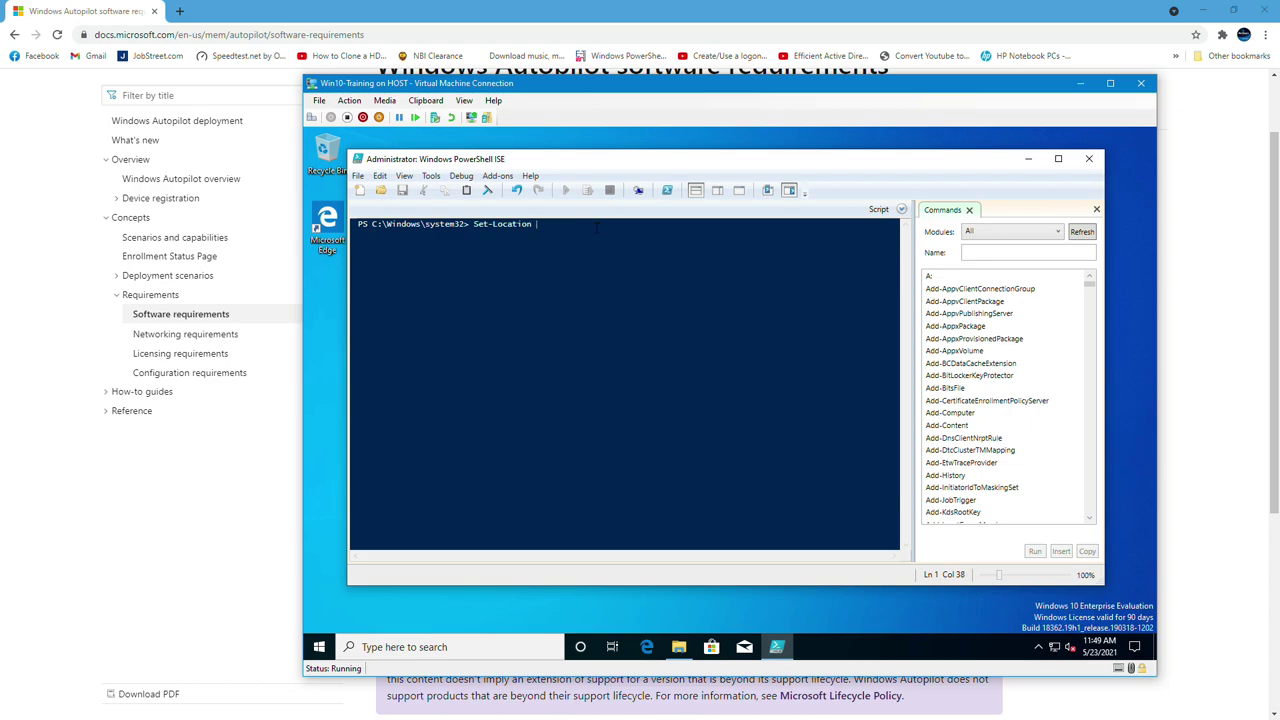
Change into C:\ID and begin Set-ExecutionPolicy with -Scope Process
text(\ID)
key(Return)
text(Set-)
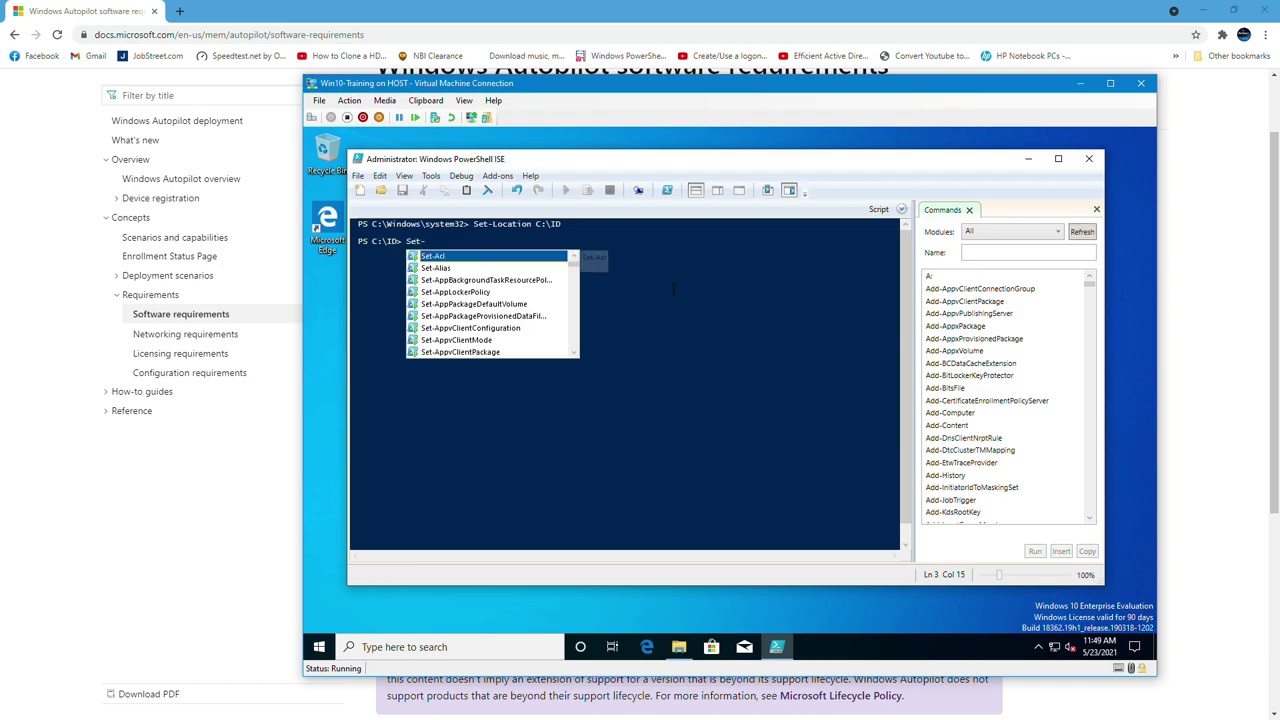
text(Ce)
key(BackSpace)
text(x)
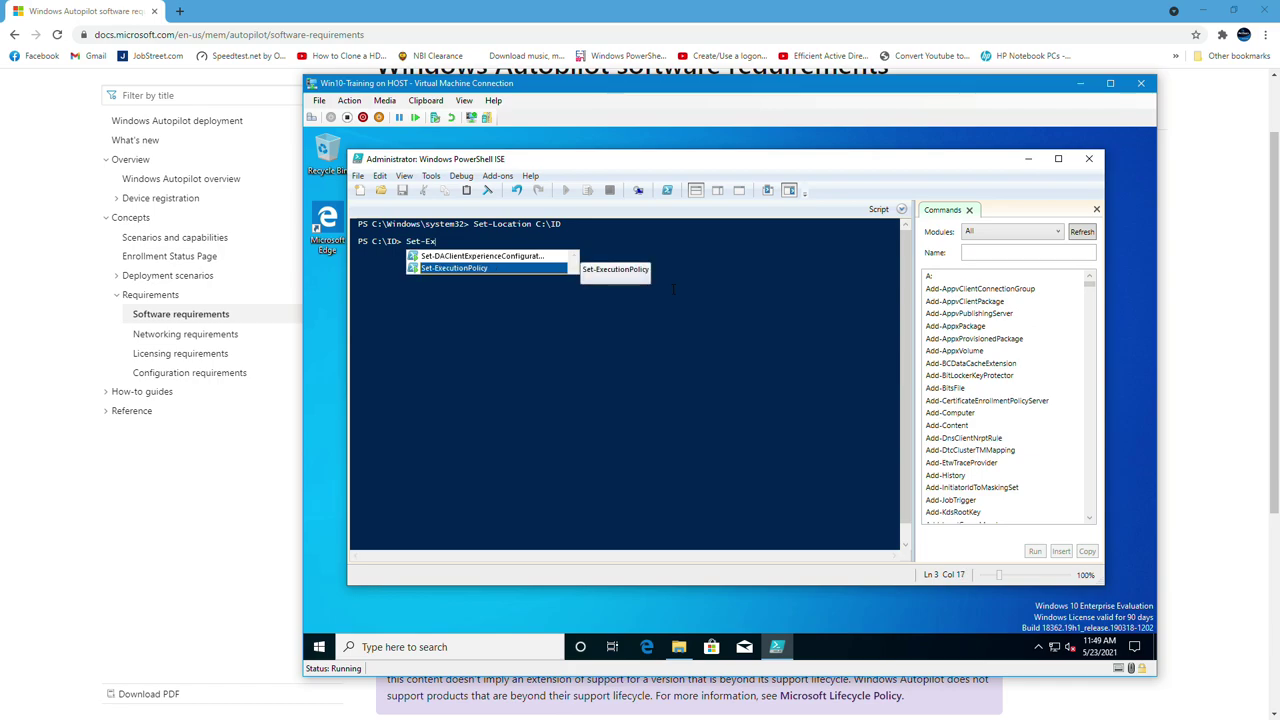
key(Tab)
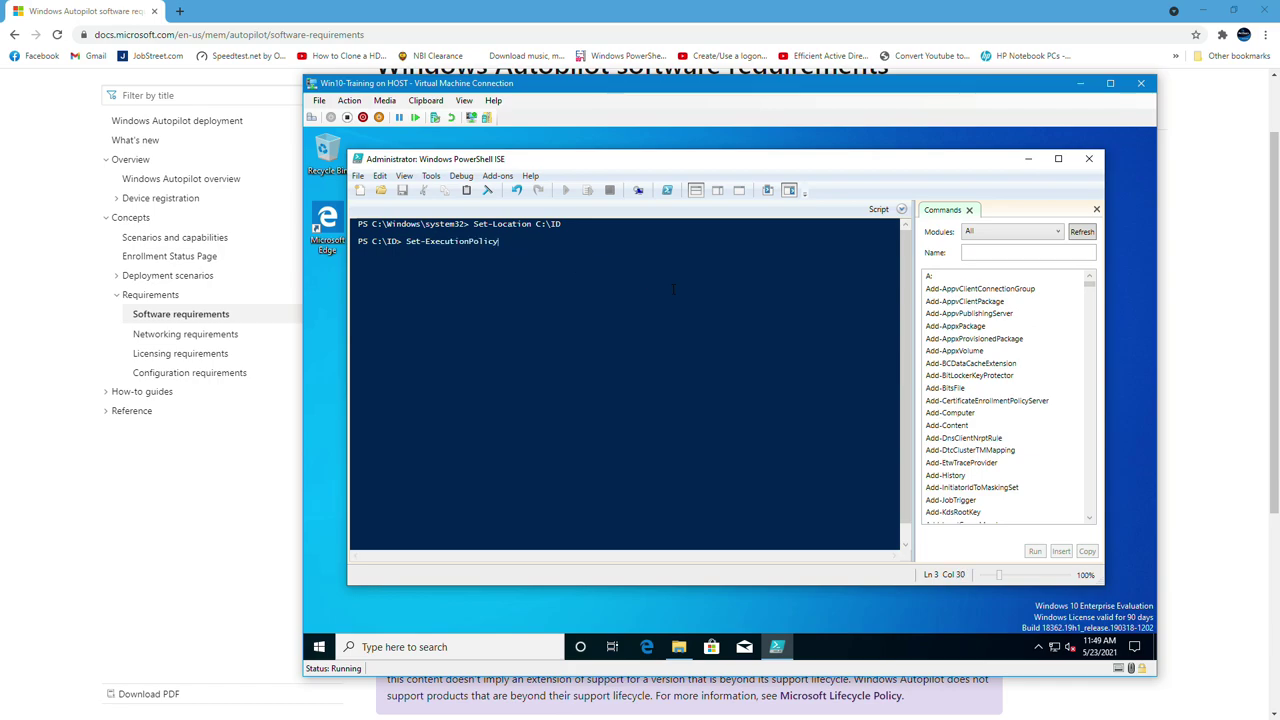
text(-S)
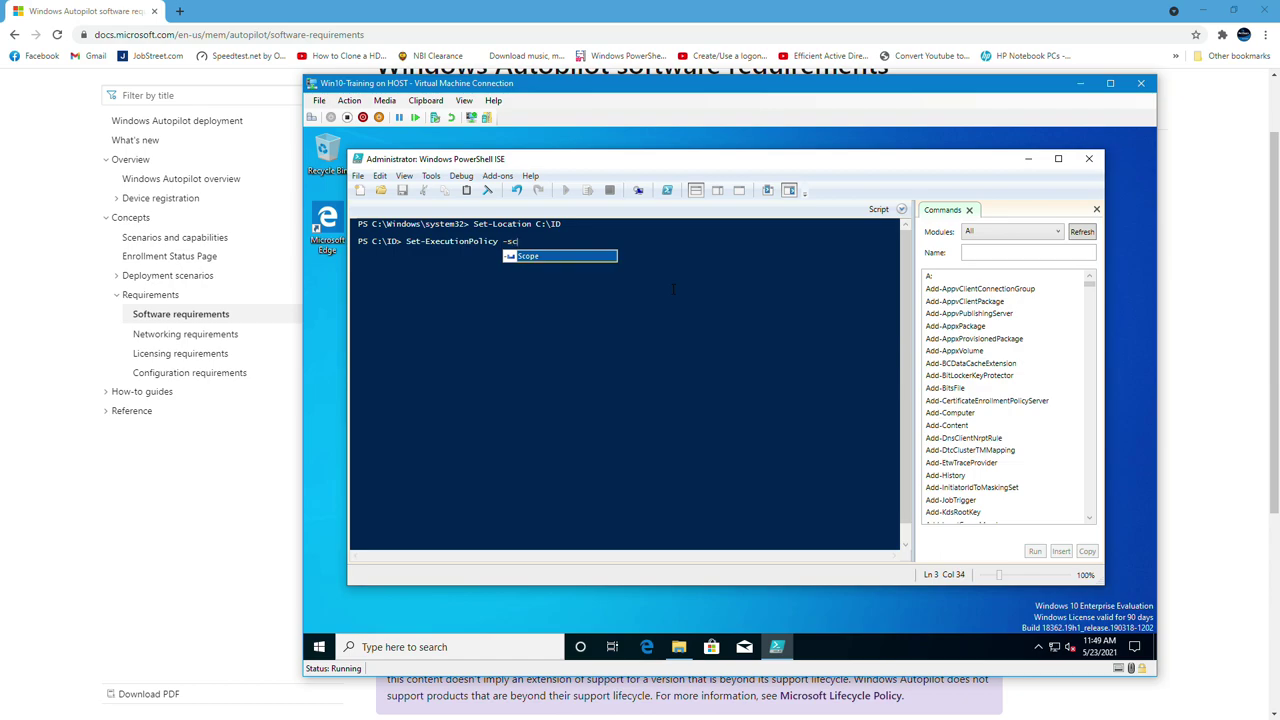
key(Tab)
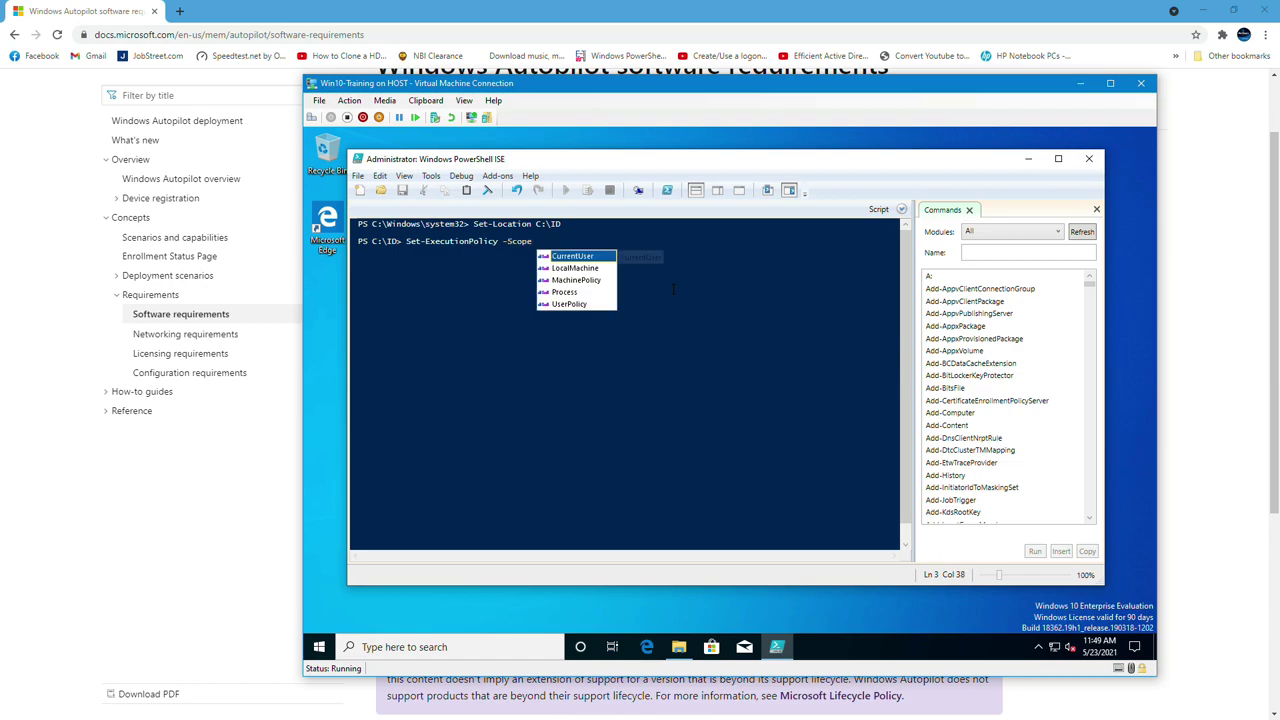
text(Pro)
key(Tab)
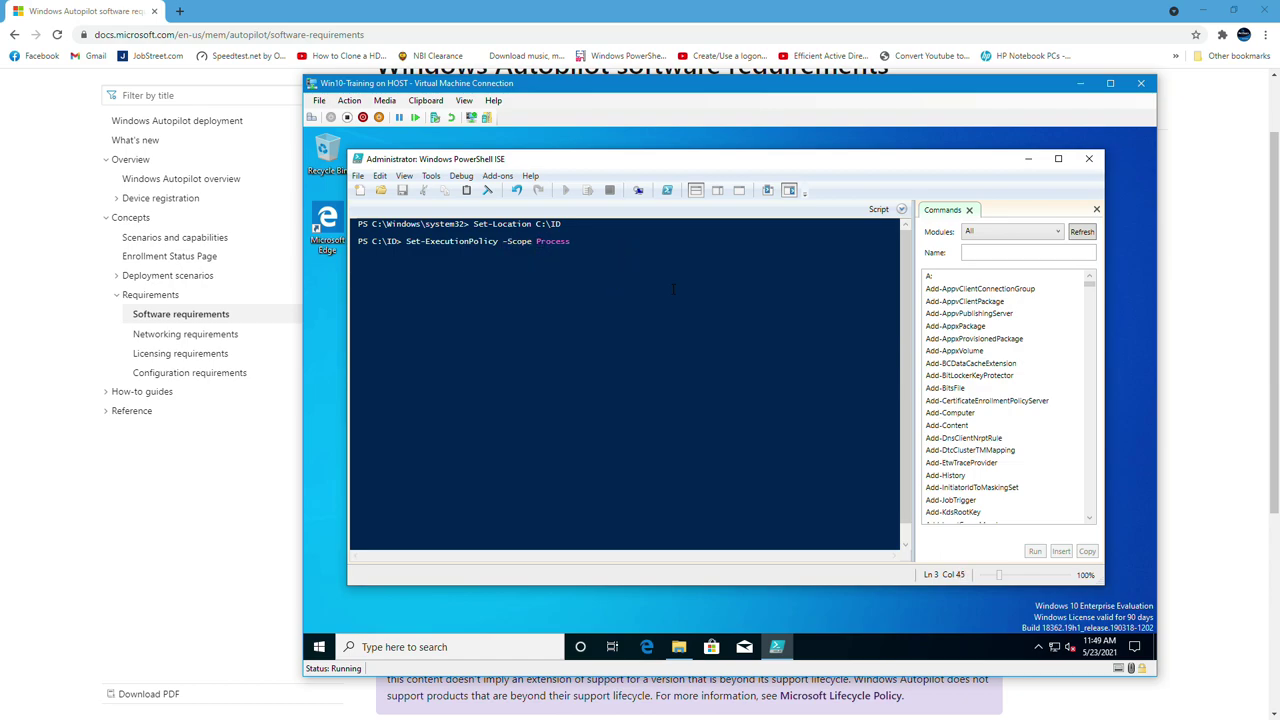
Finish the command with -ExecutionPolicy Unrestricted -Force and run it
text(-ex)
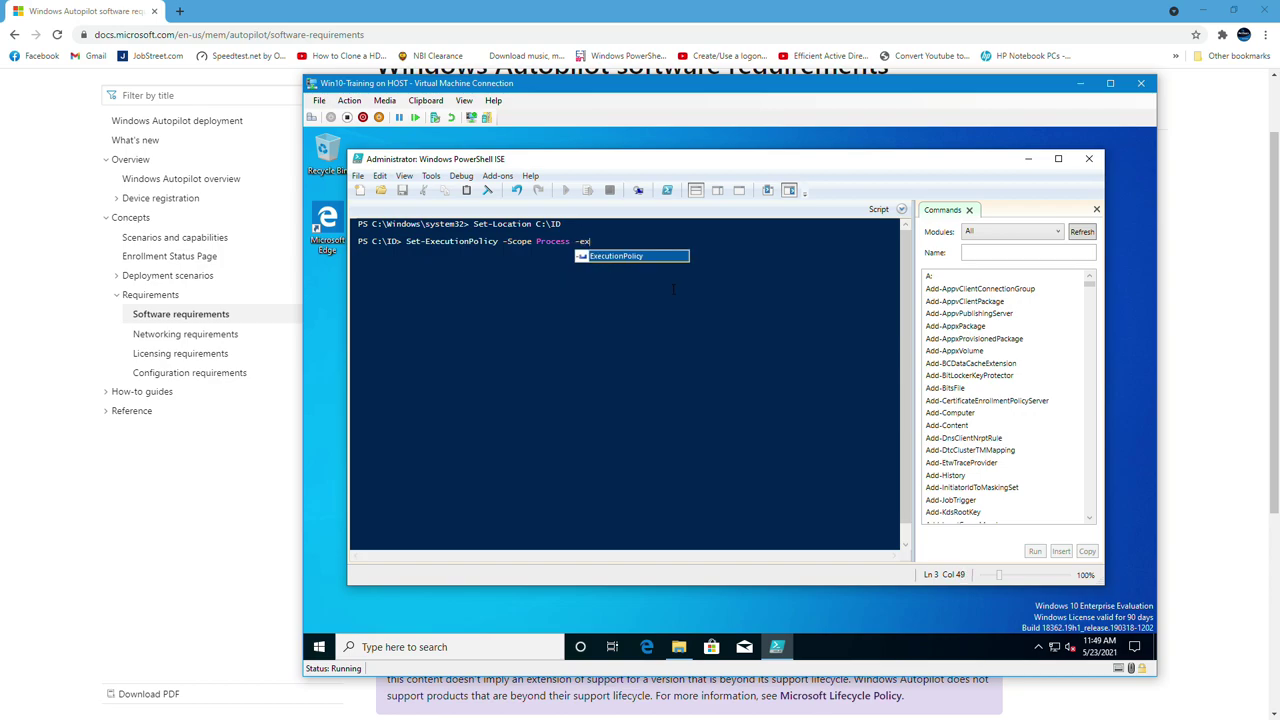
key(Tab)
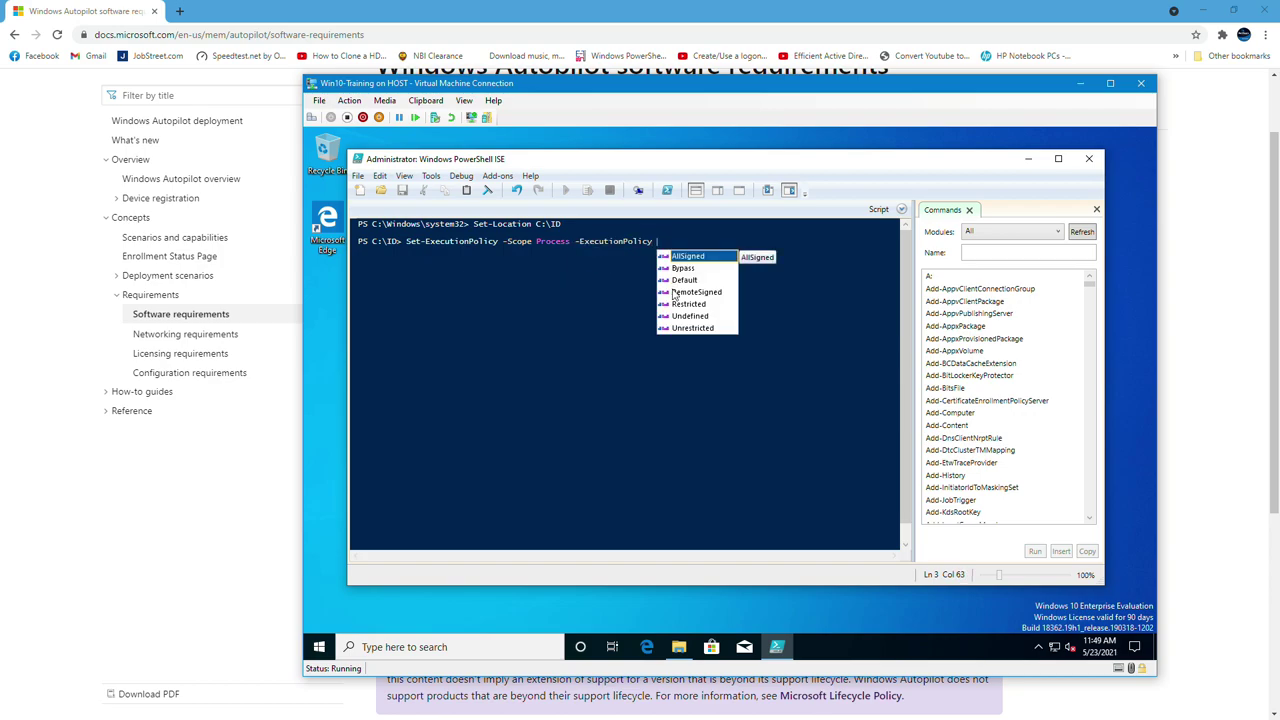
text(U)
key(Down)
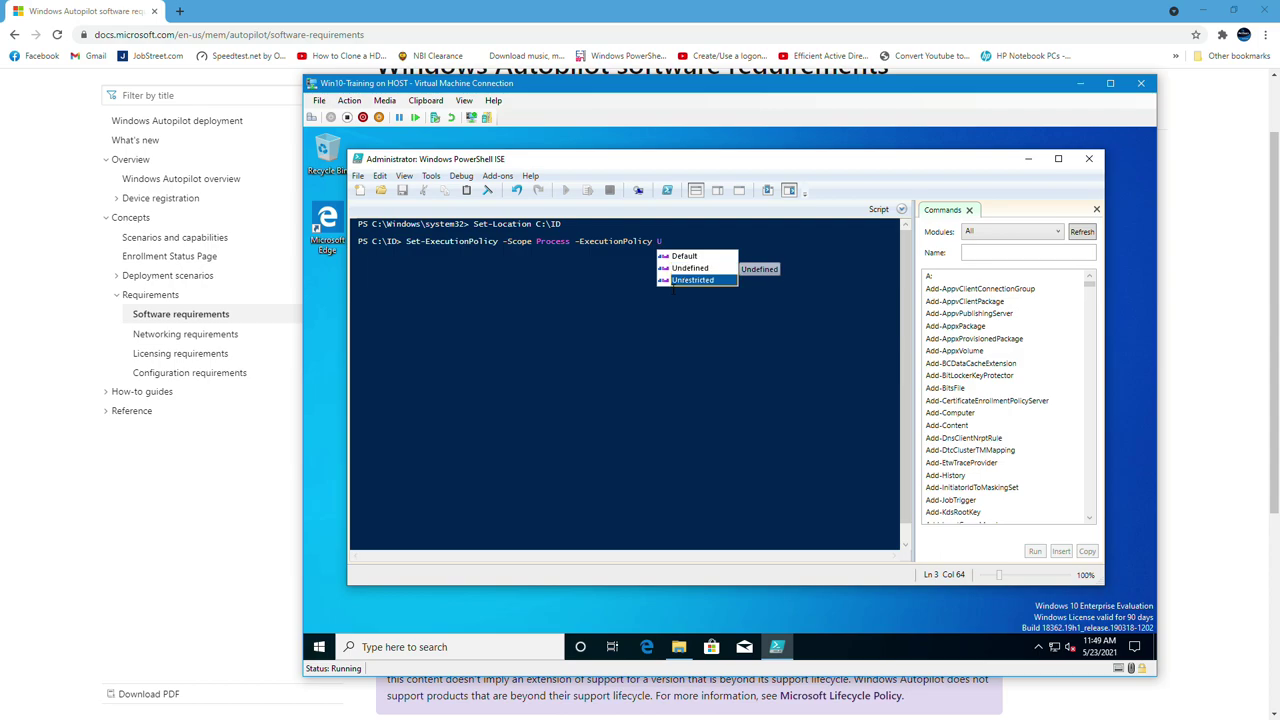
key(Tab)
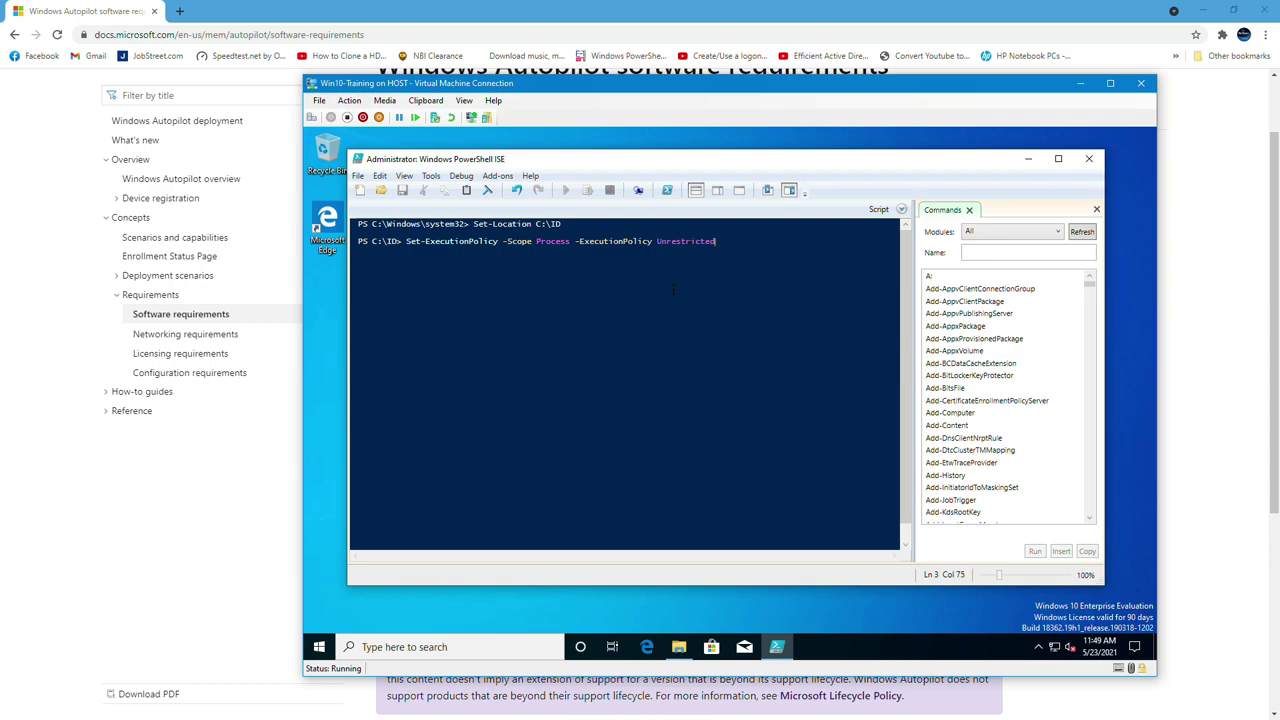
text(-Fo)
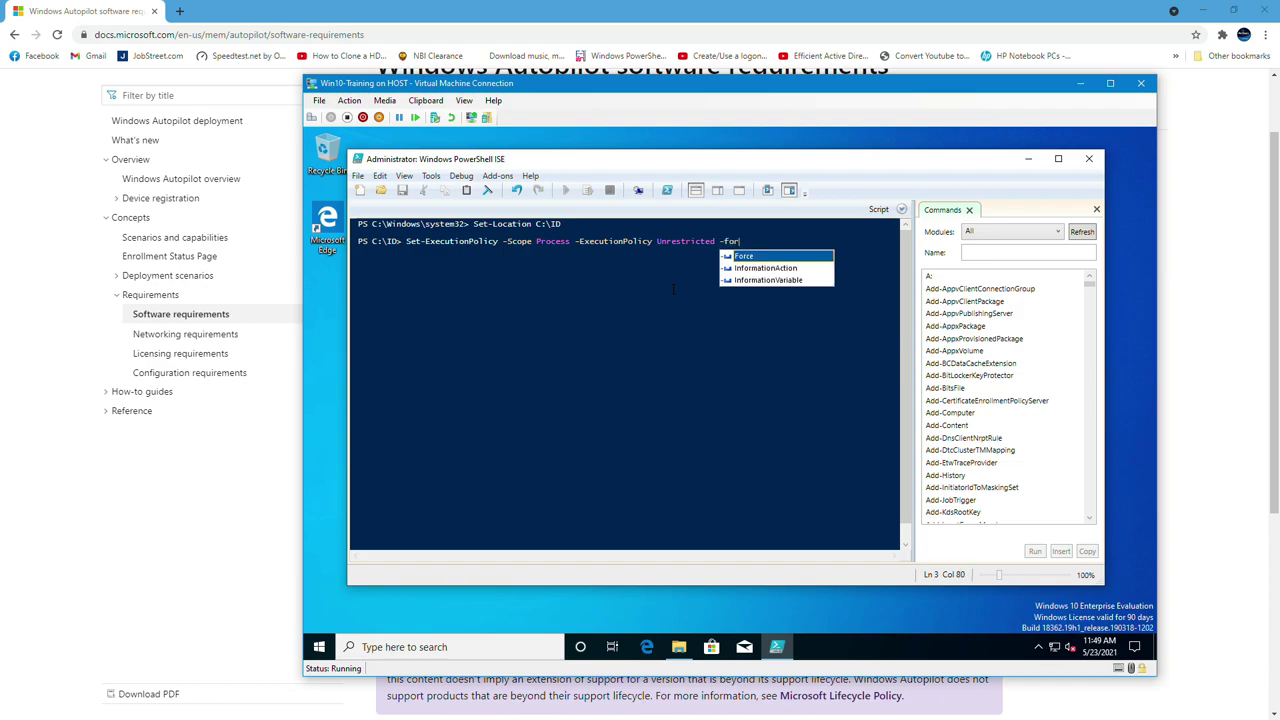
text(r)
key(Tab)
key(Return)
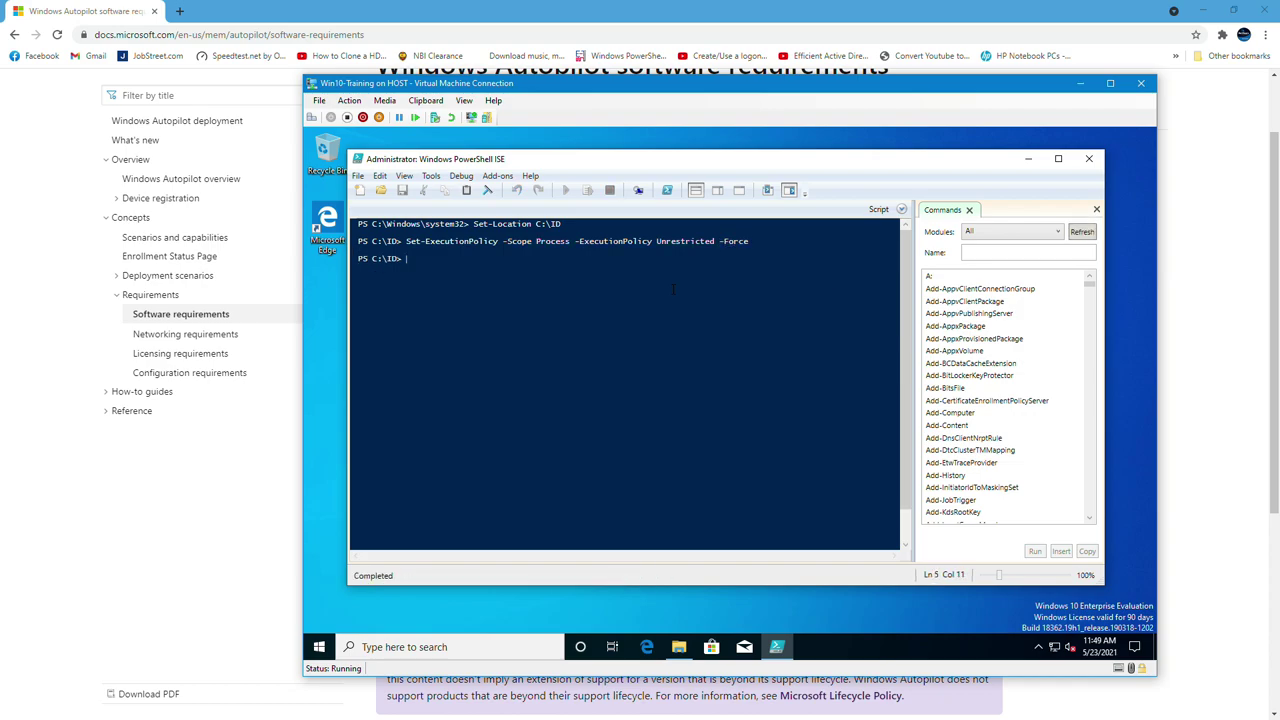
Run Install-Script -Name Get-WindowsAutopilotInfo -Force and accept installing the NuGet provider
text(Install-s)
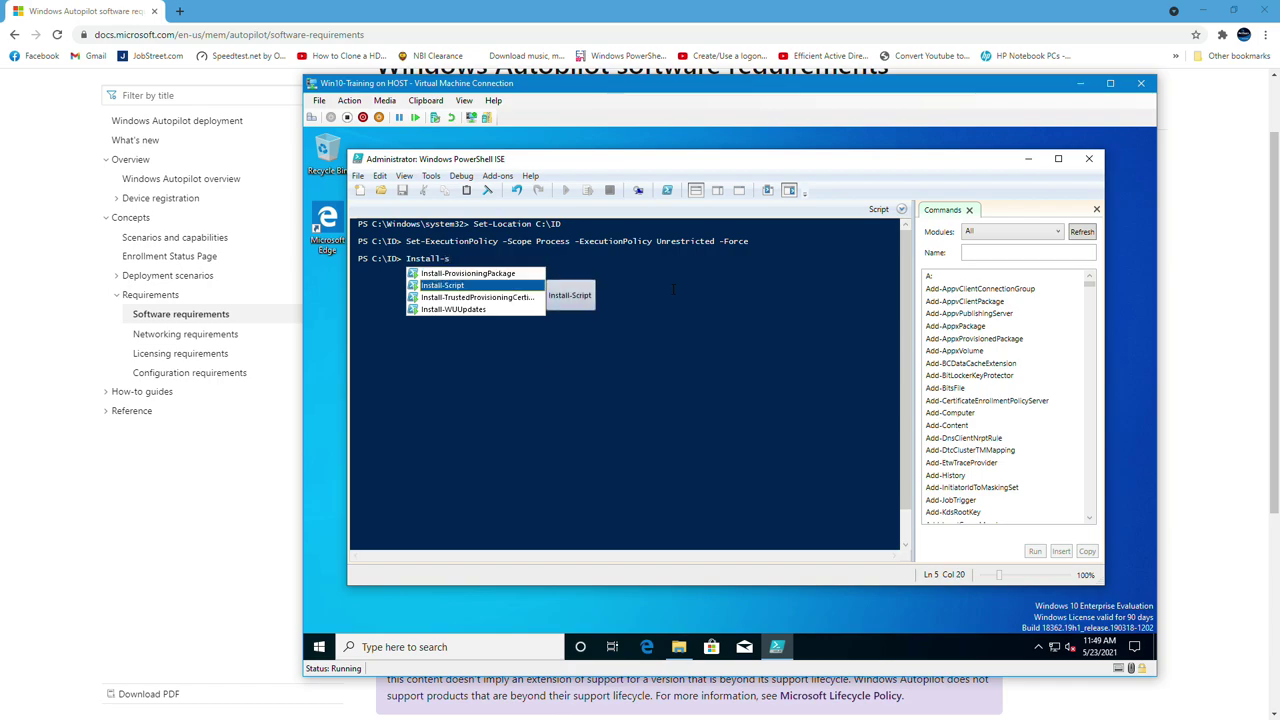
key(Return)
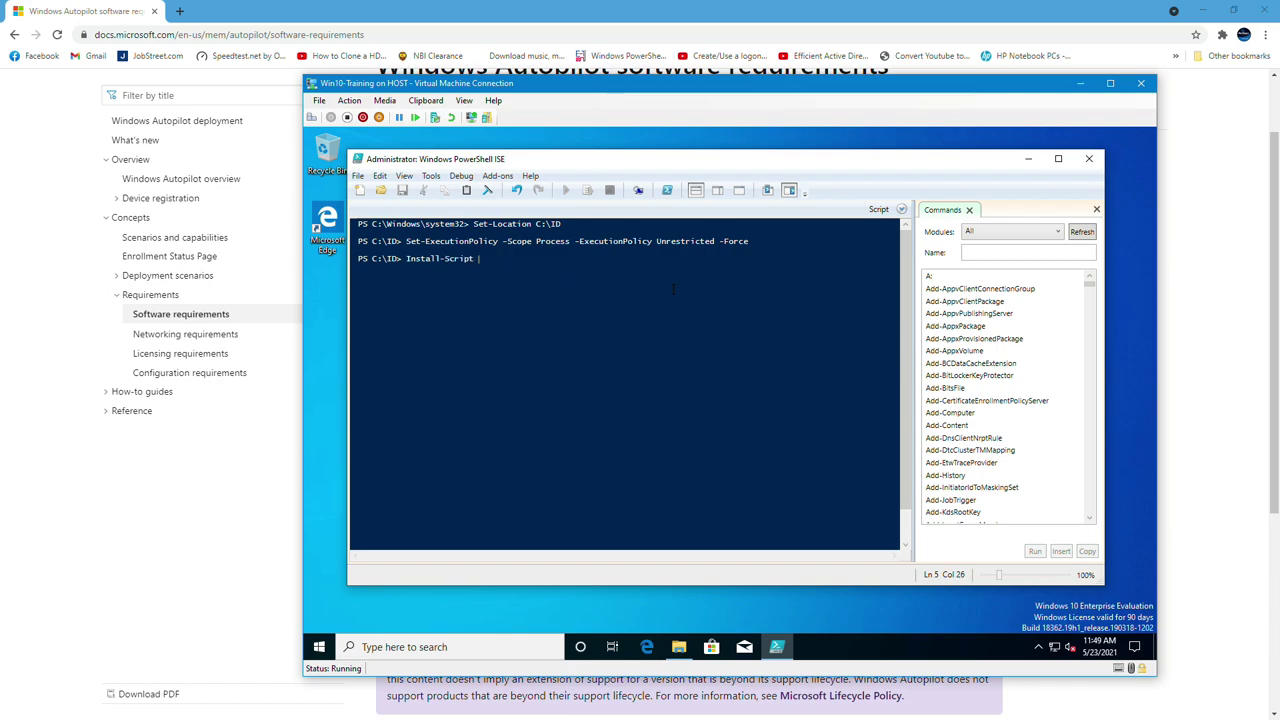
text(-)
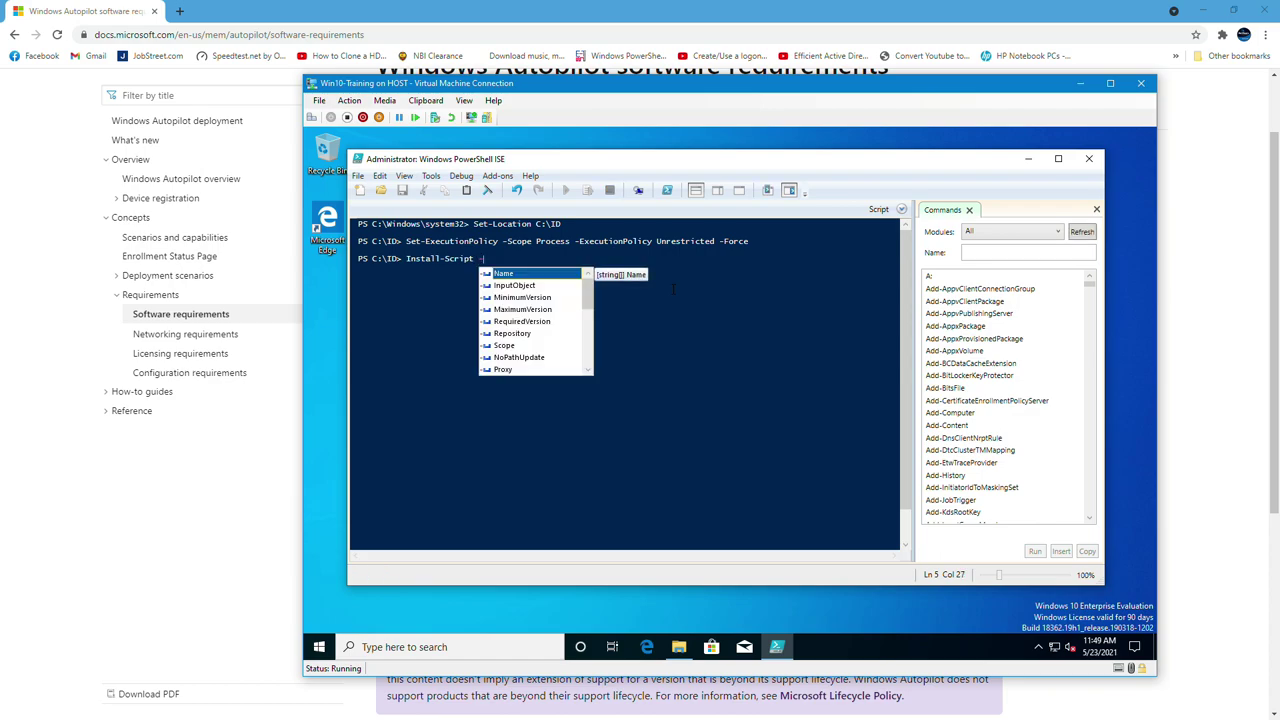
key(Return)
text(Get-)
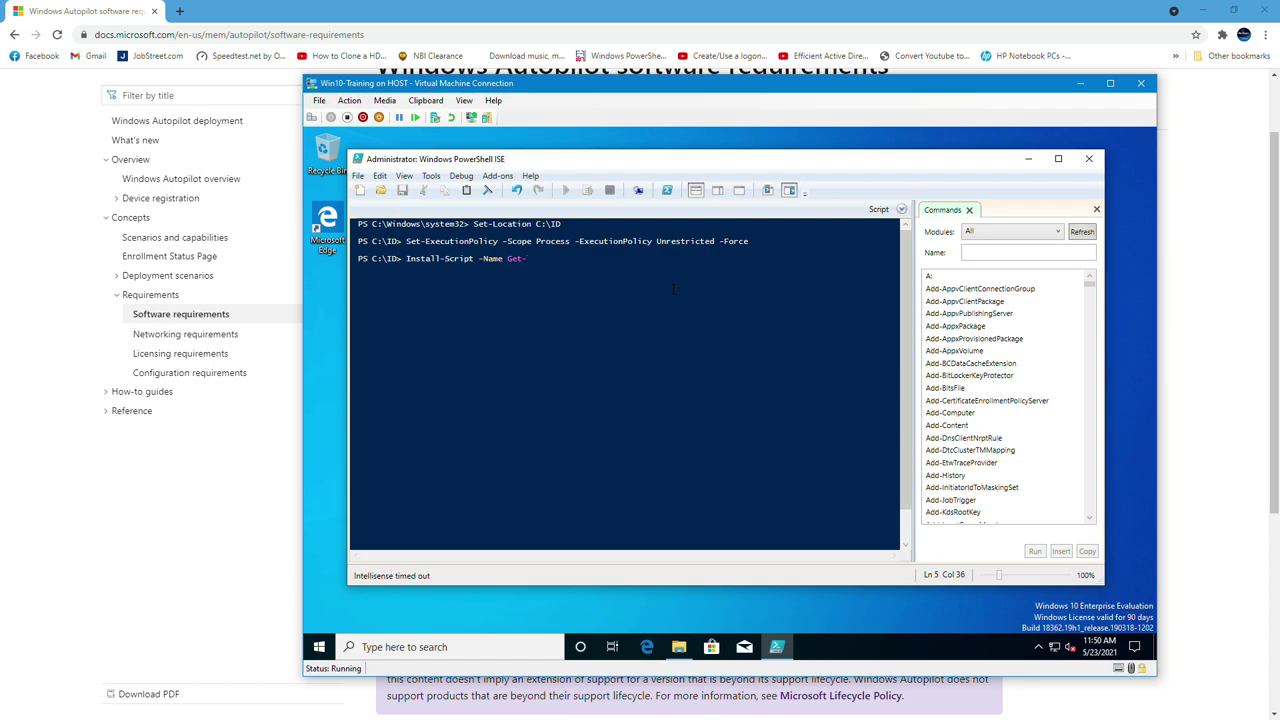
key(BackSpace)
text(-)
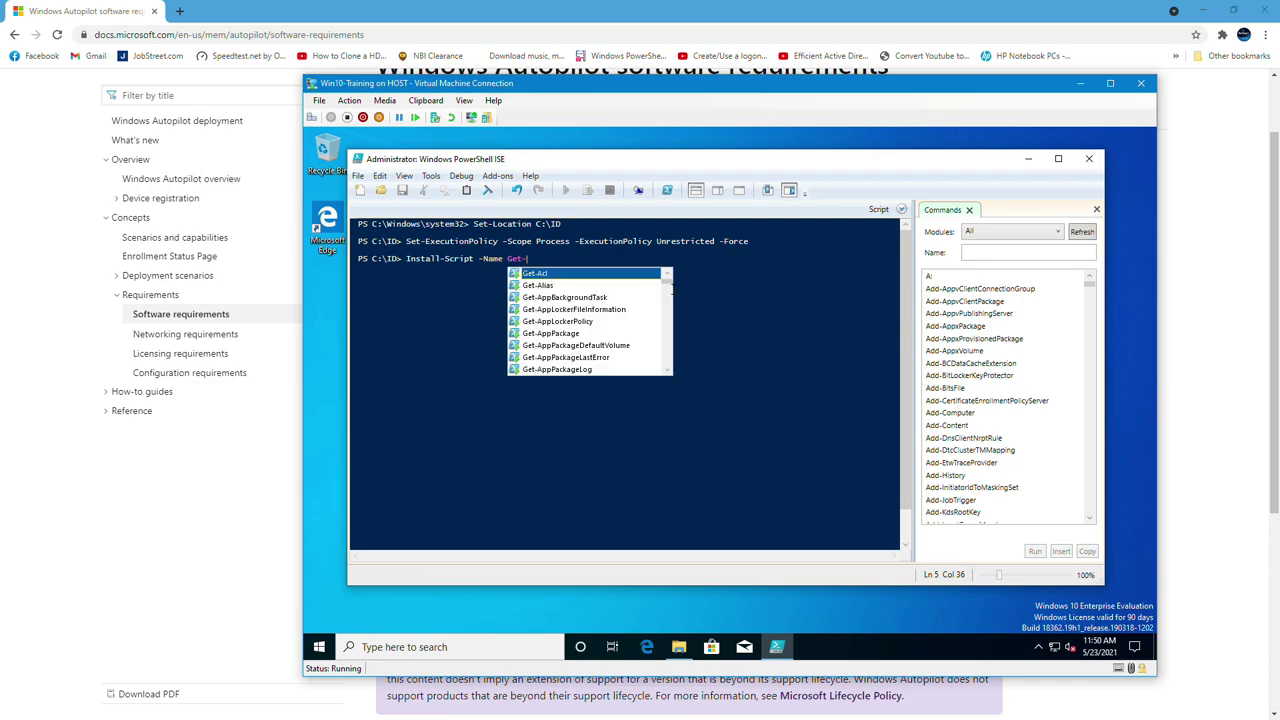
text(Windows)
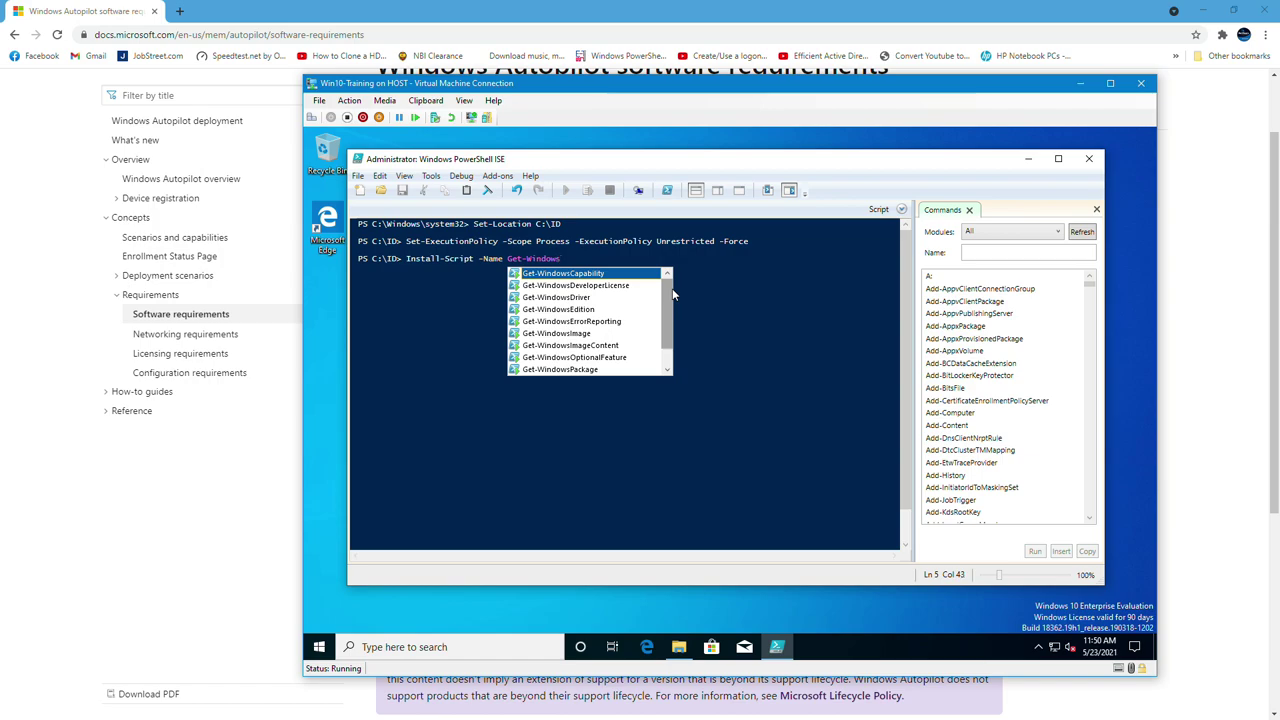
text(Auto)
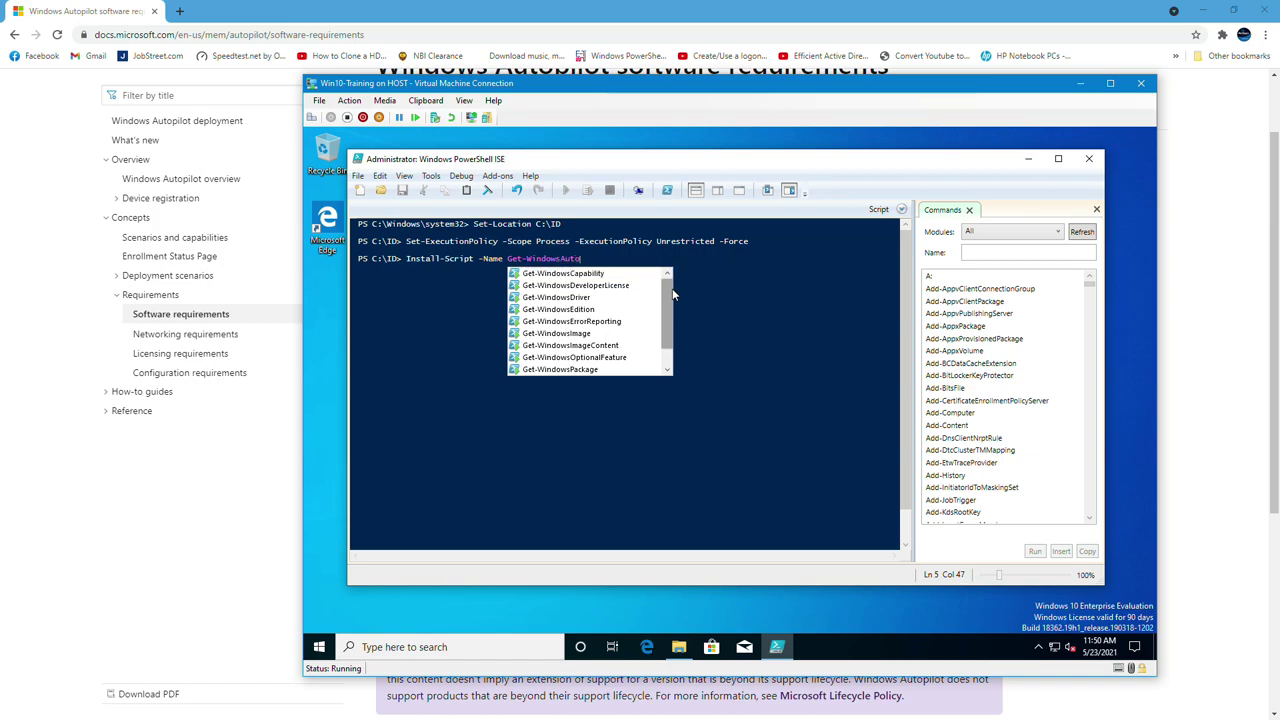
text(pilotInfo -force)
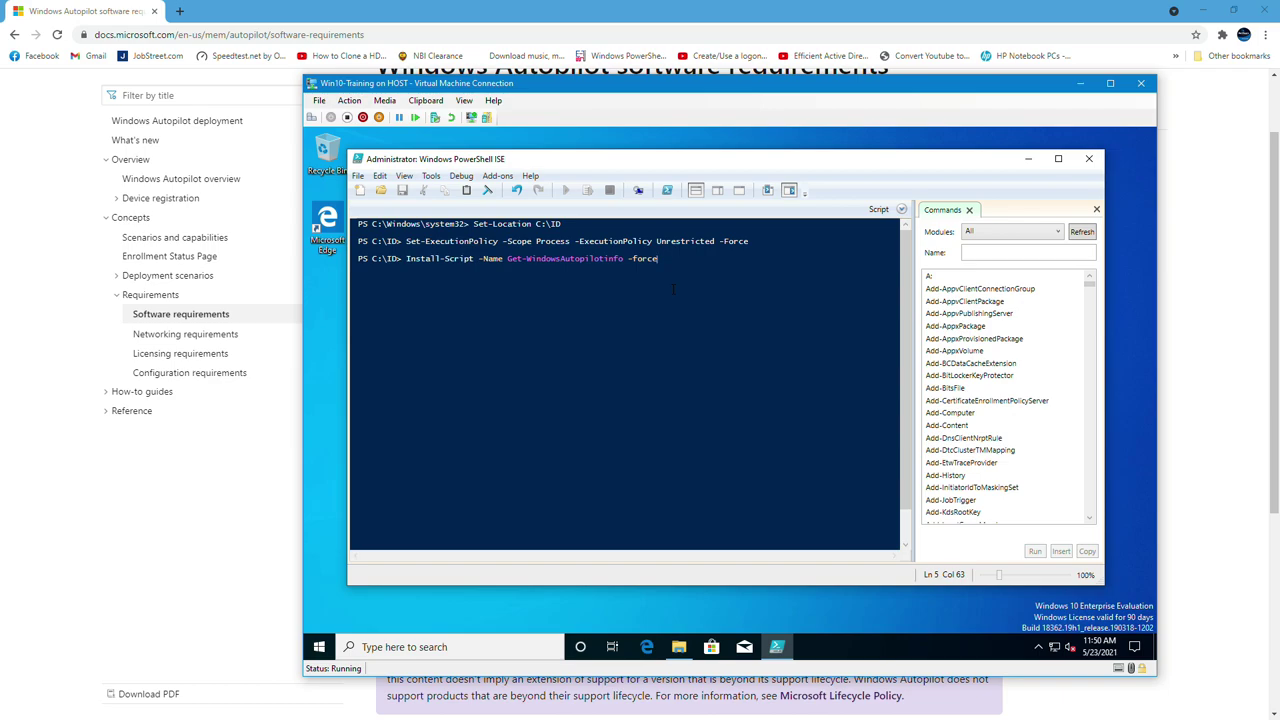
key(Return)
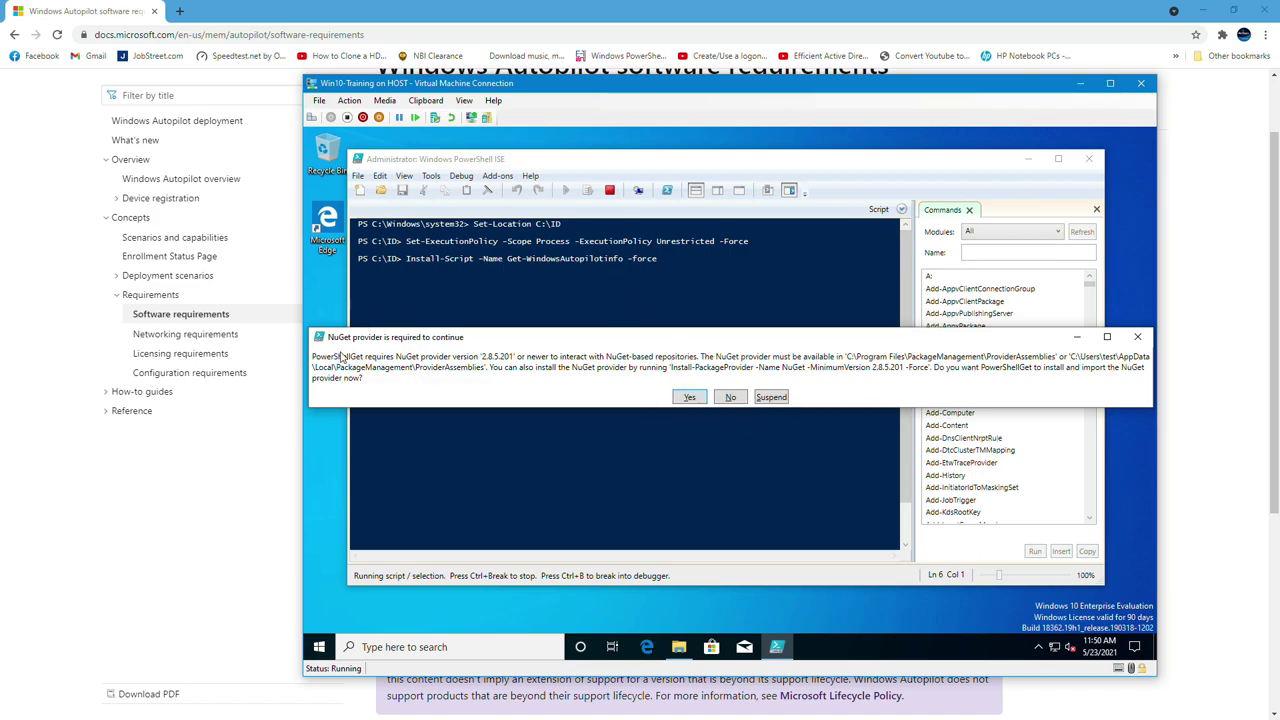
click(689, 398)
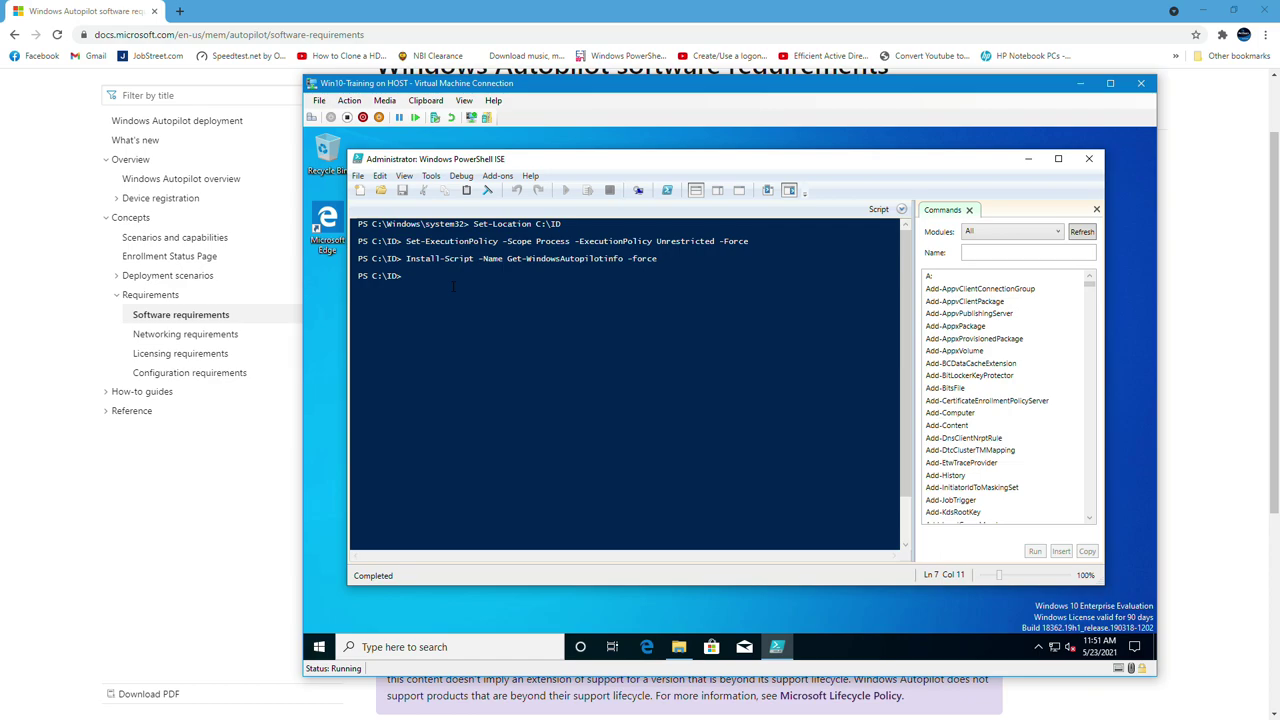
Run Get-WindowsAutoPilotInfo.ps1 -OutputFile AutopilotHWID.csv to export the VM's hardware details
text(Get)
text(-)
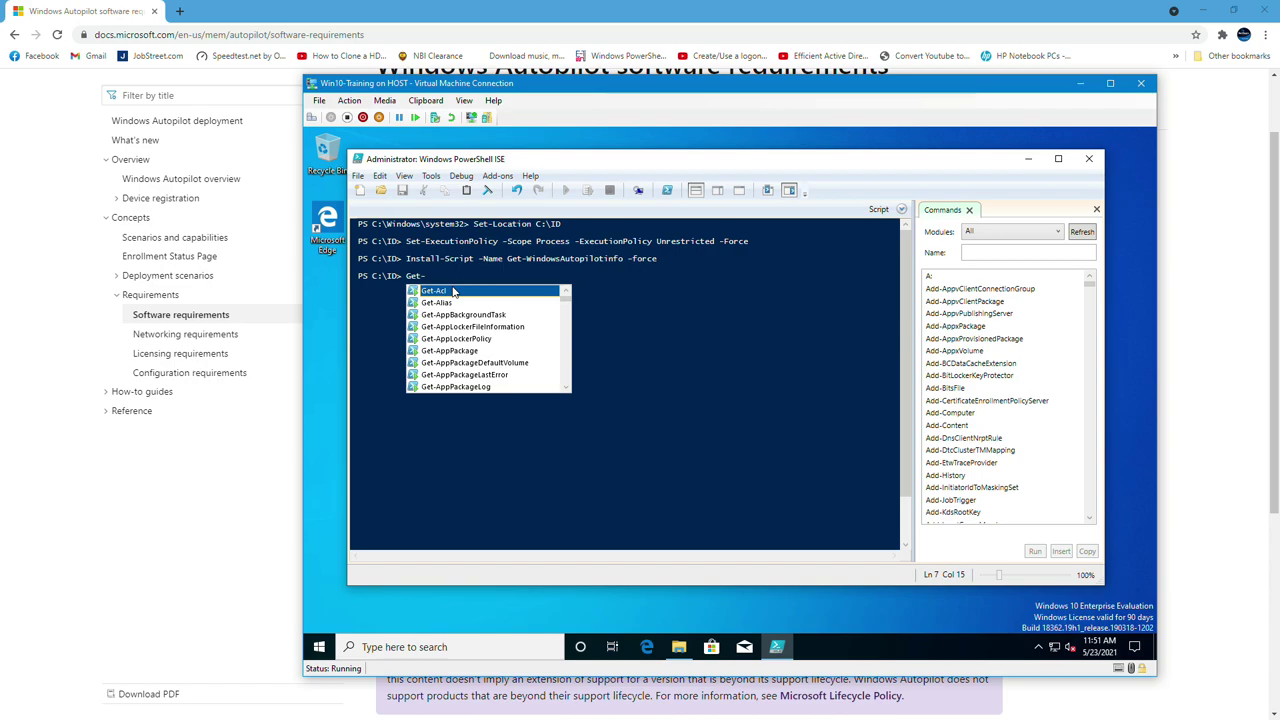
text(Window)
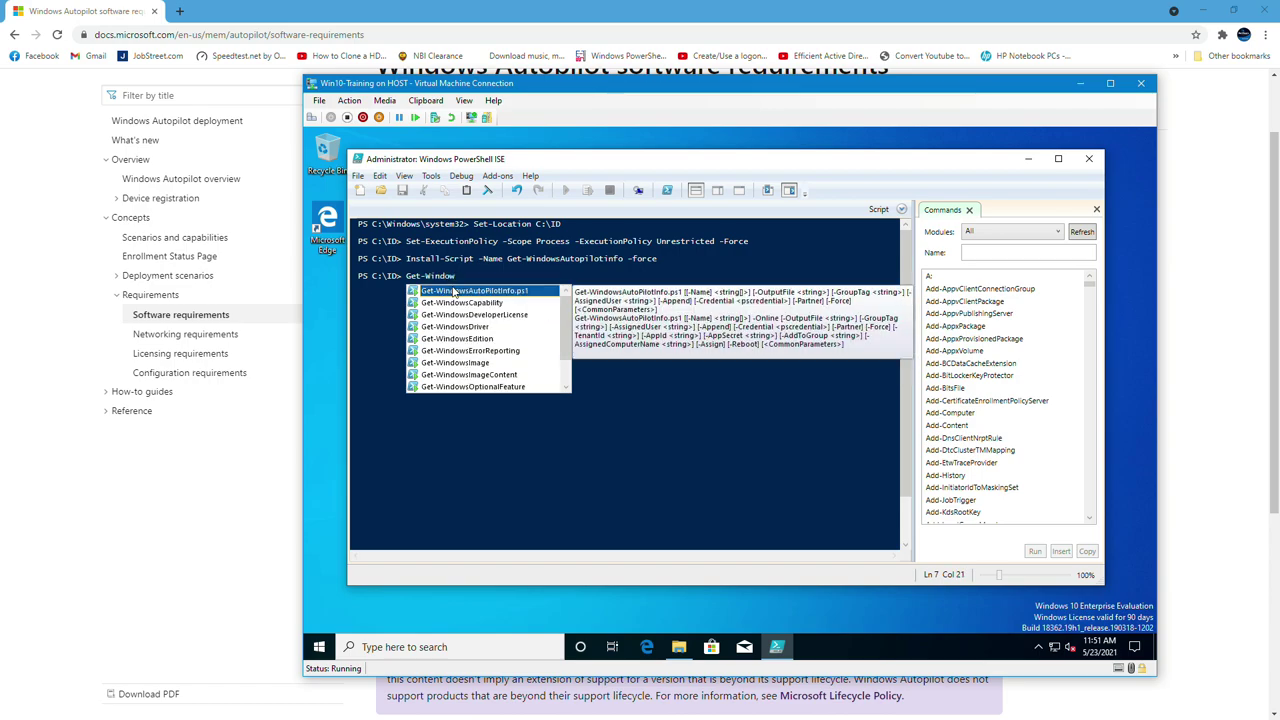
double_click(453, 290)
text(-)
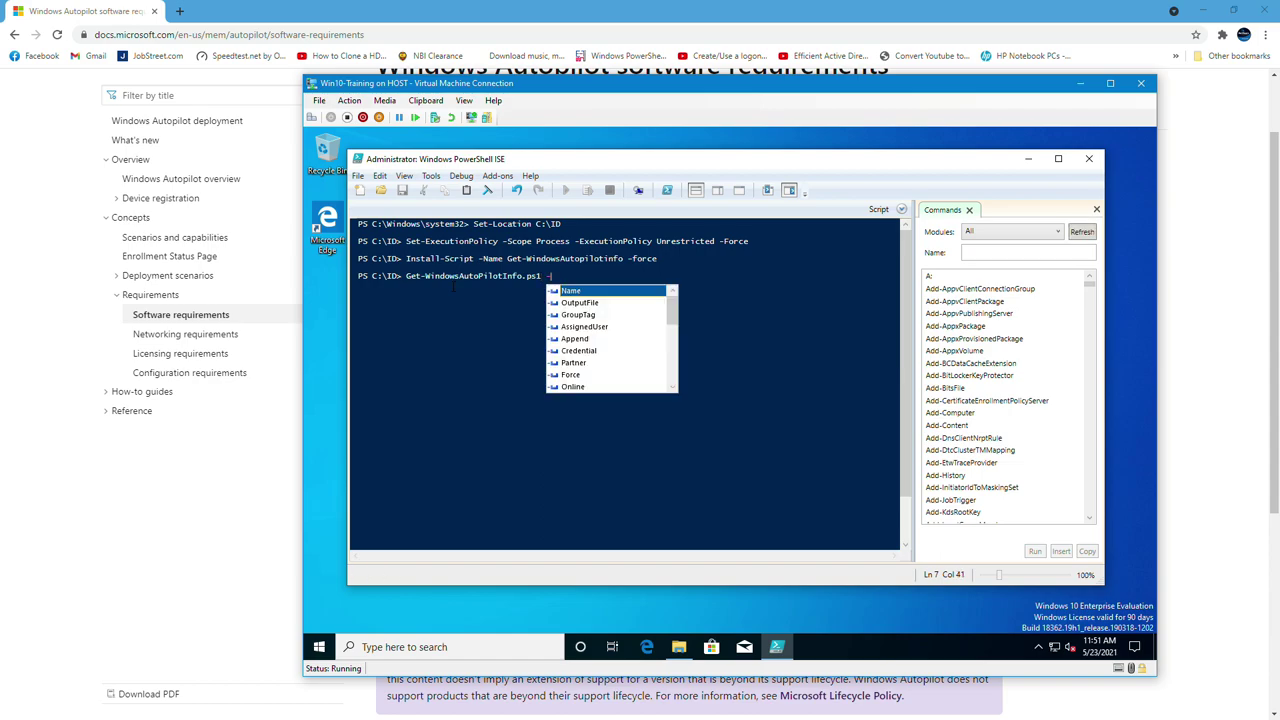
text(out)
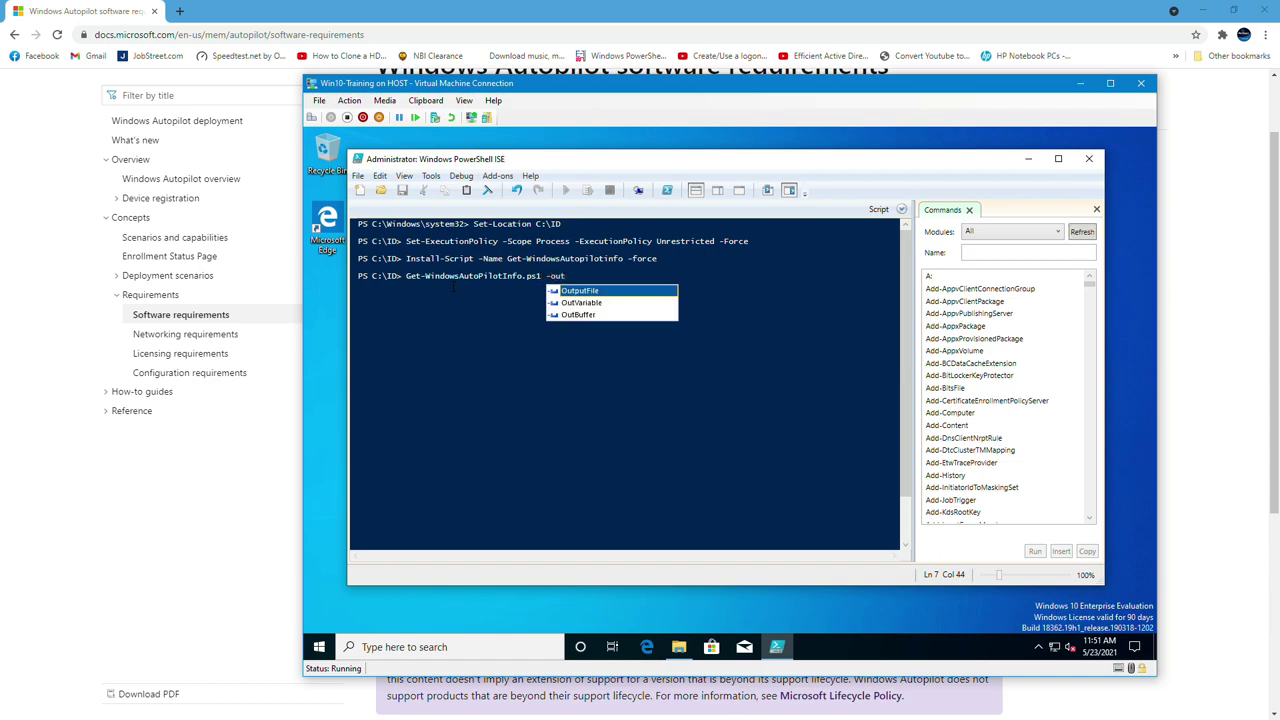
key(Tab)
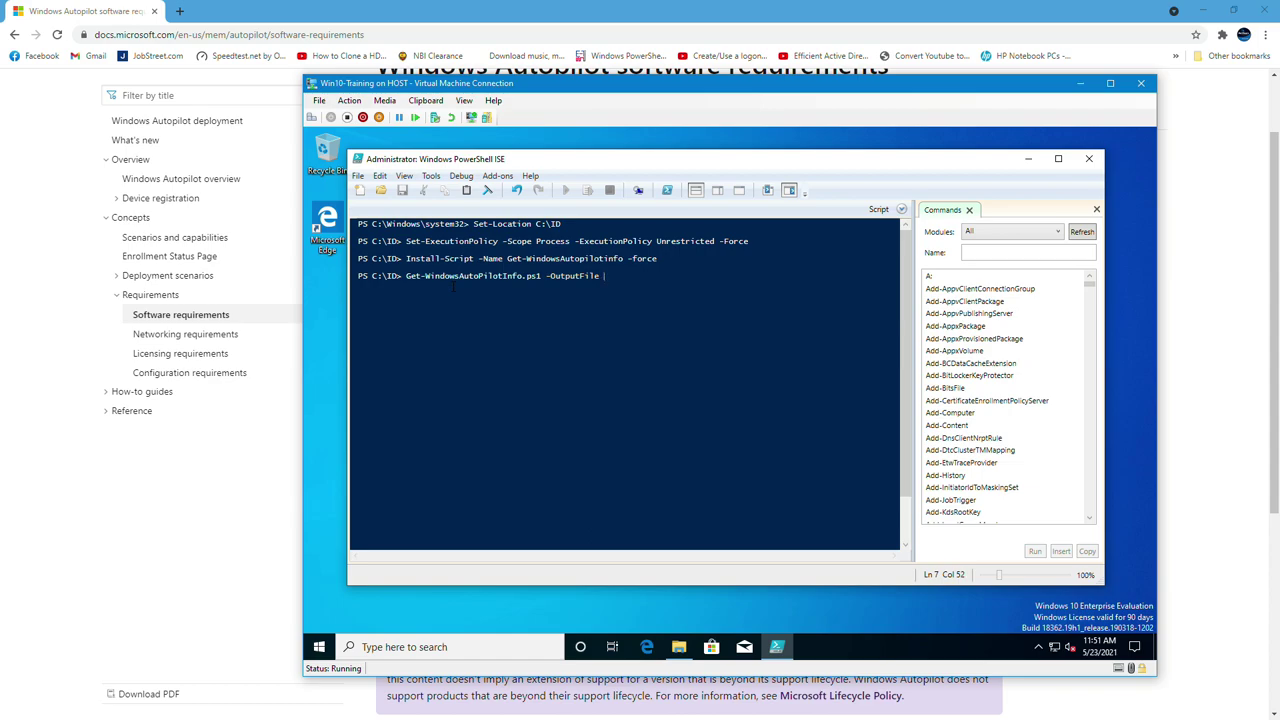
text(AutopilotHWID.csv)
key(Return)
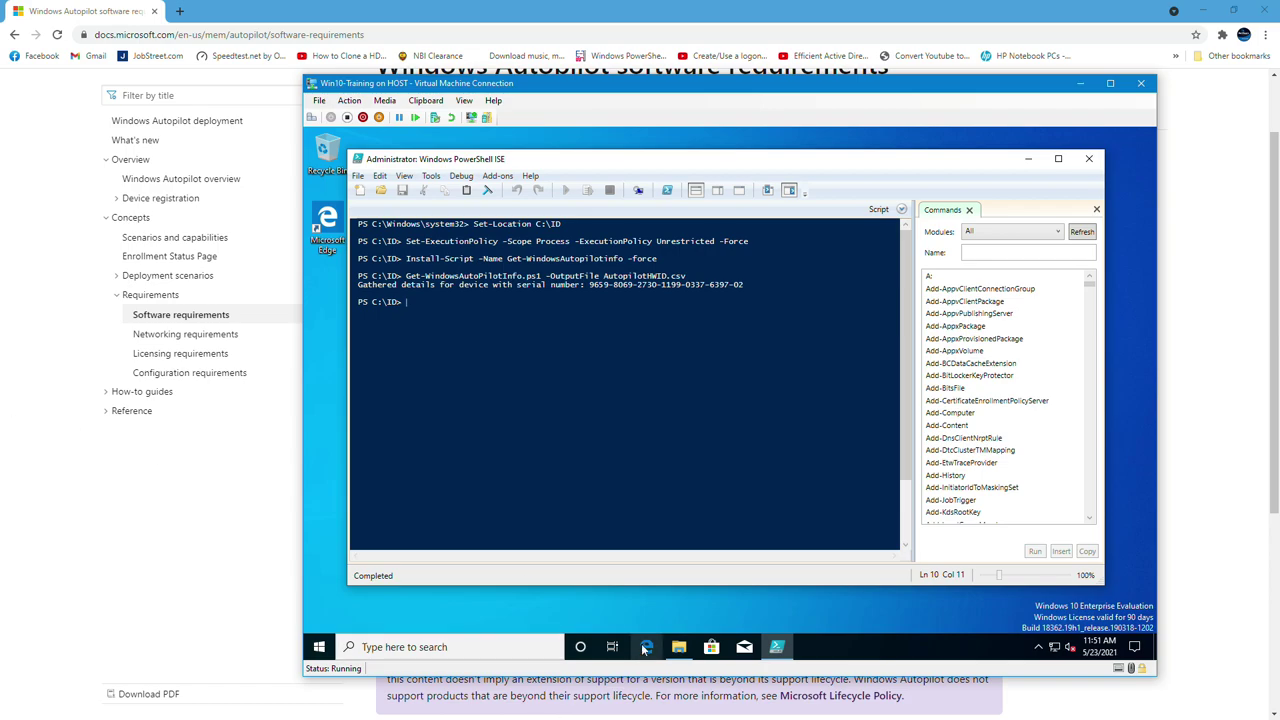
Copy AutopilotHWID.csv from the C:\ID folder
click(684, 650)
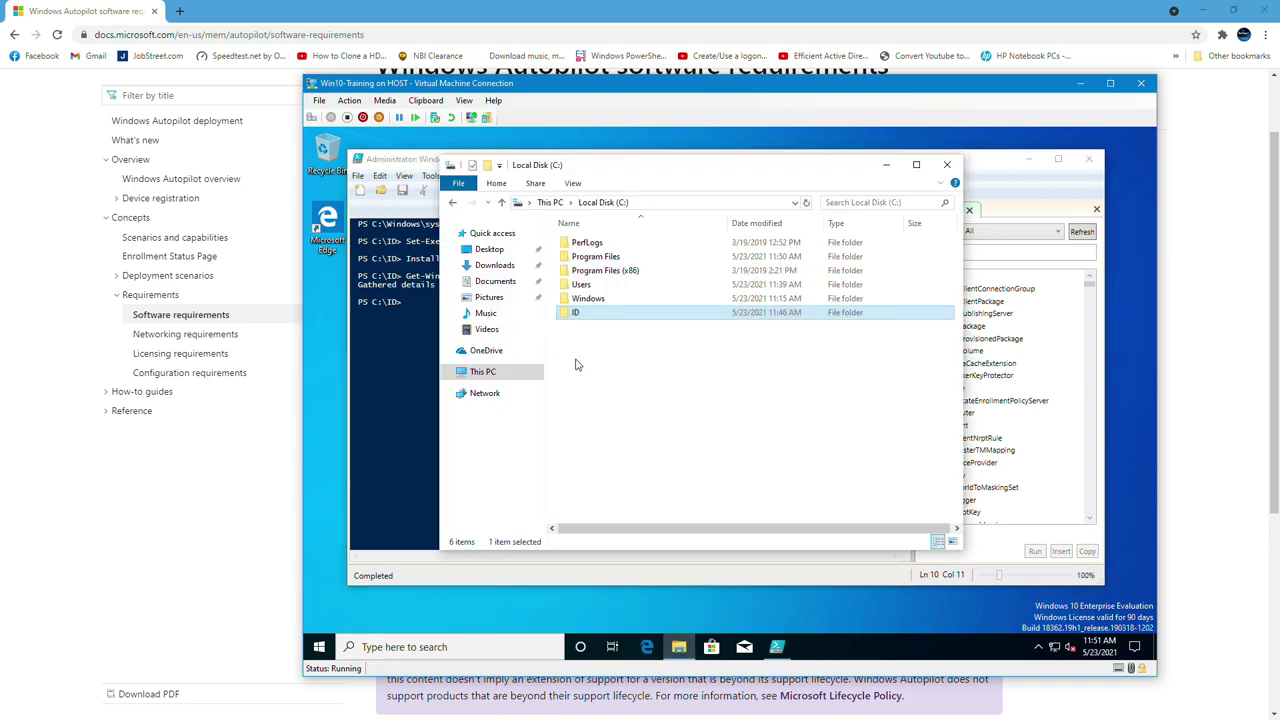
double_click(630, 319)
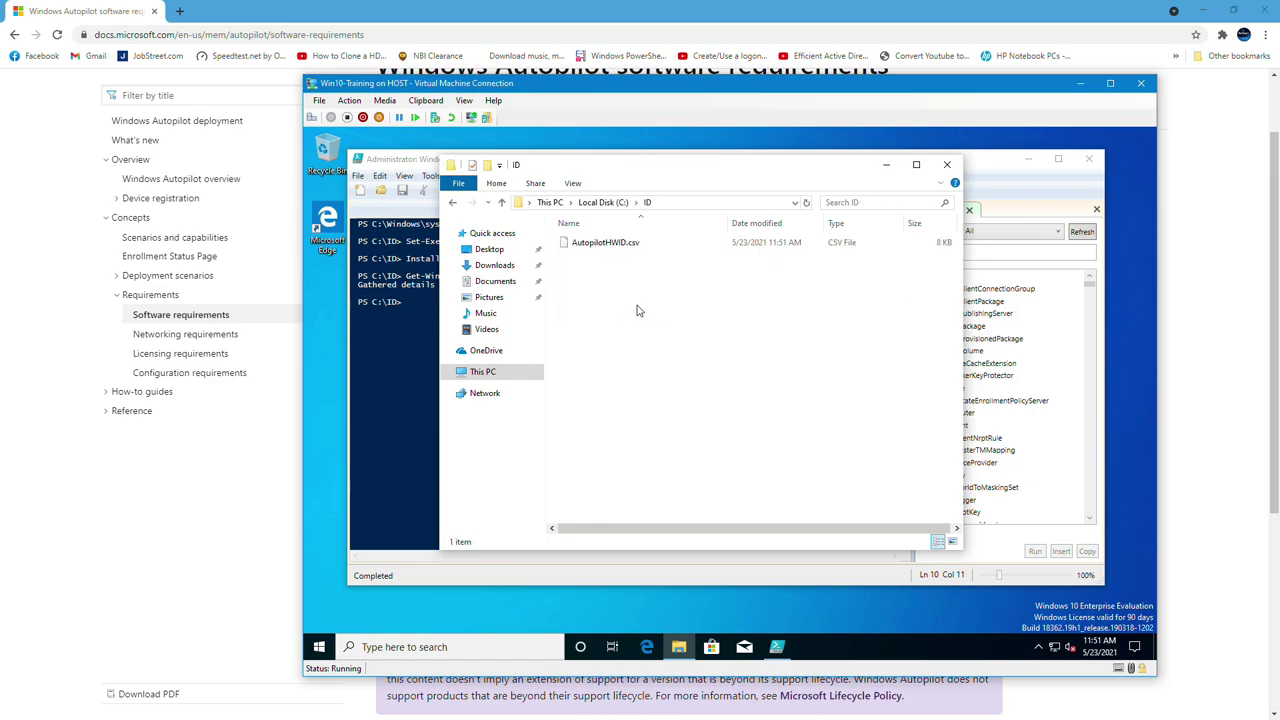
click(620, 247)
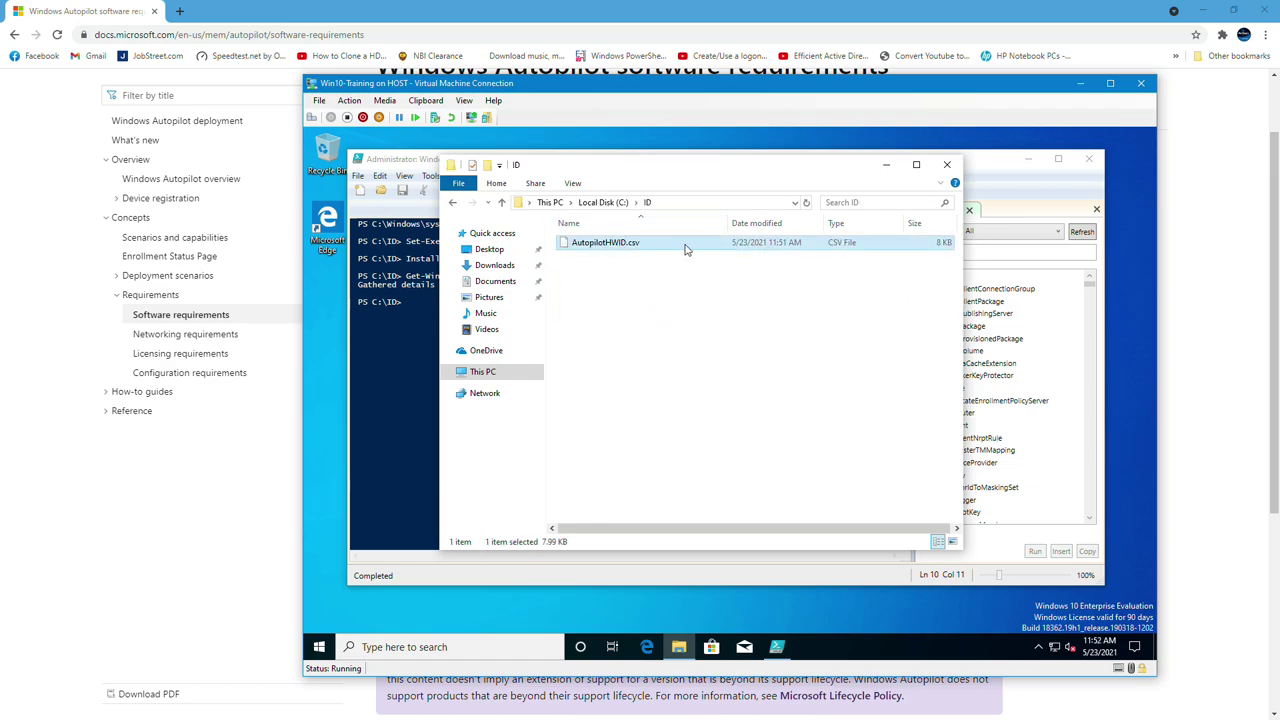
right_click(685, 249)
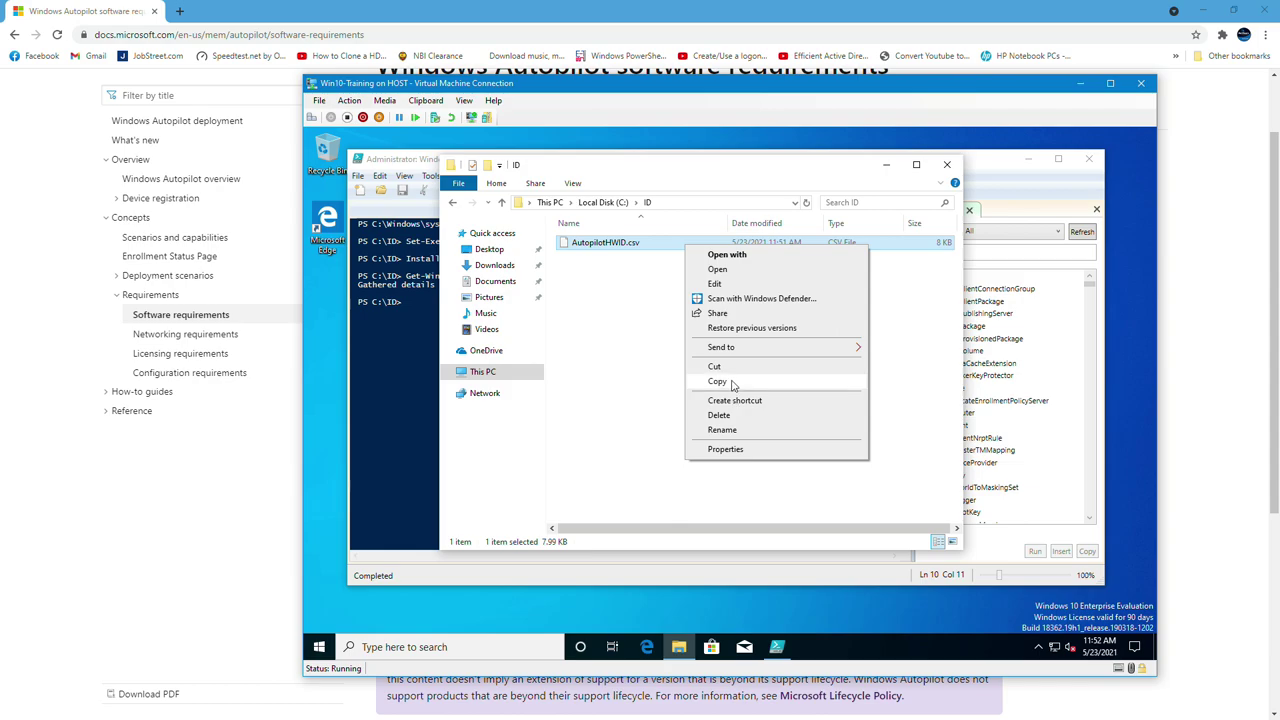
click(732, 383)
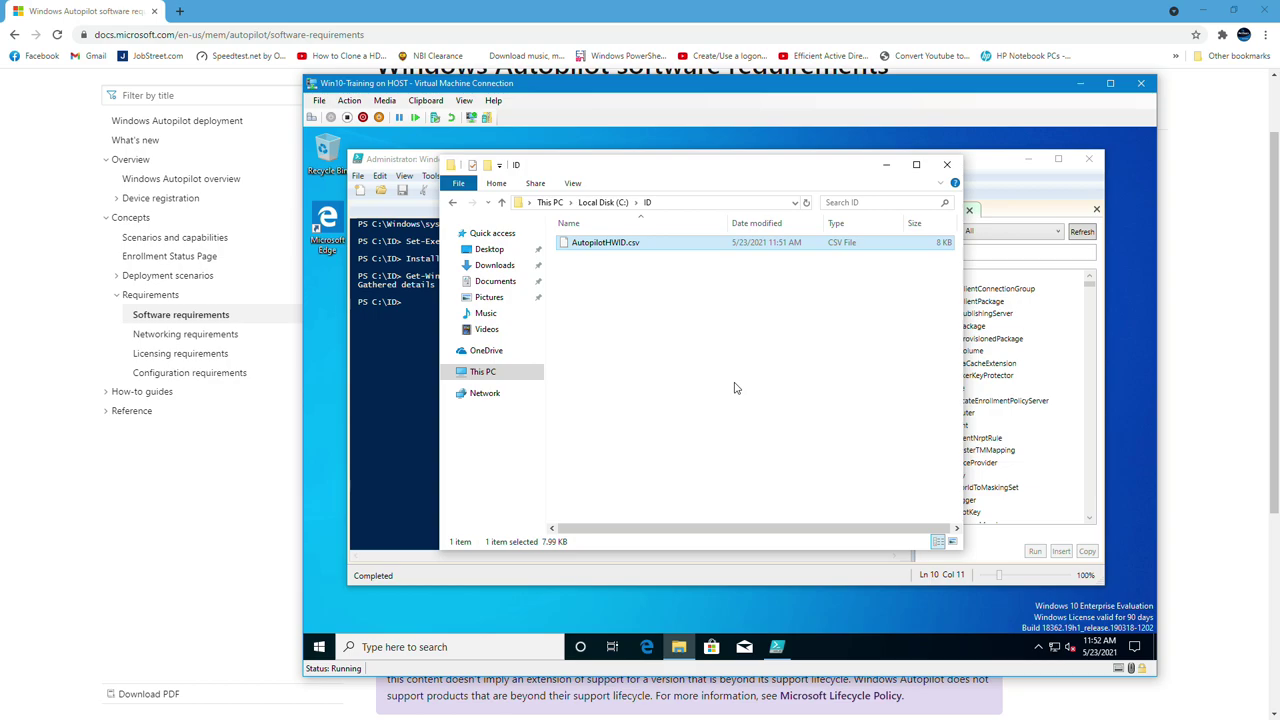
Connect to the host's shared location from the Run dialog, entering and remembering the account credentials
click(320, 647)
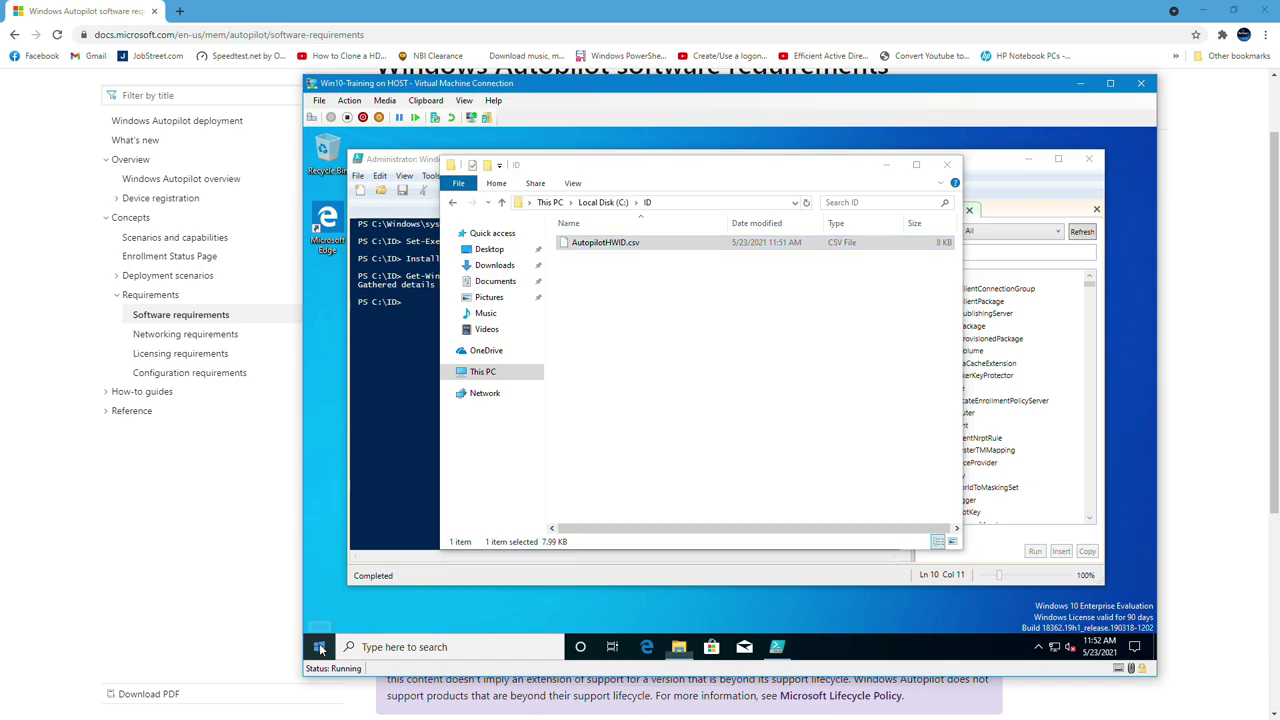
right_click(320, 647)
click(368, 579)
text(cmd)
key(Return)
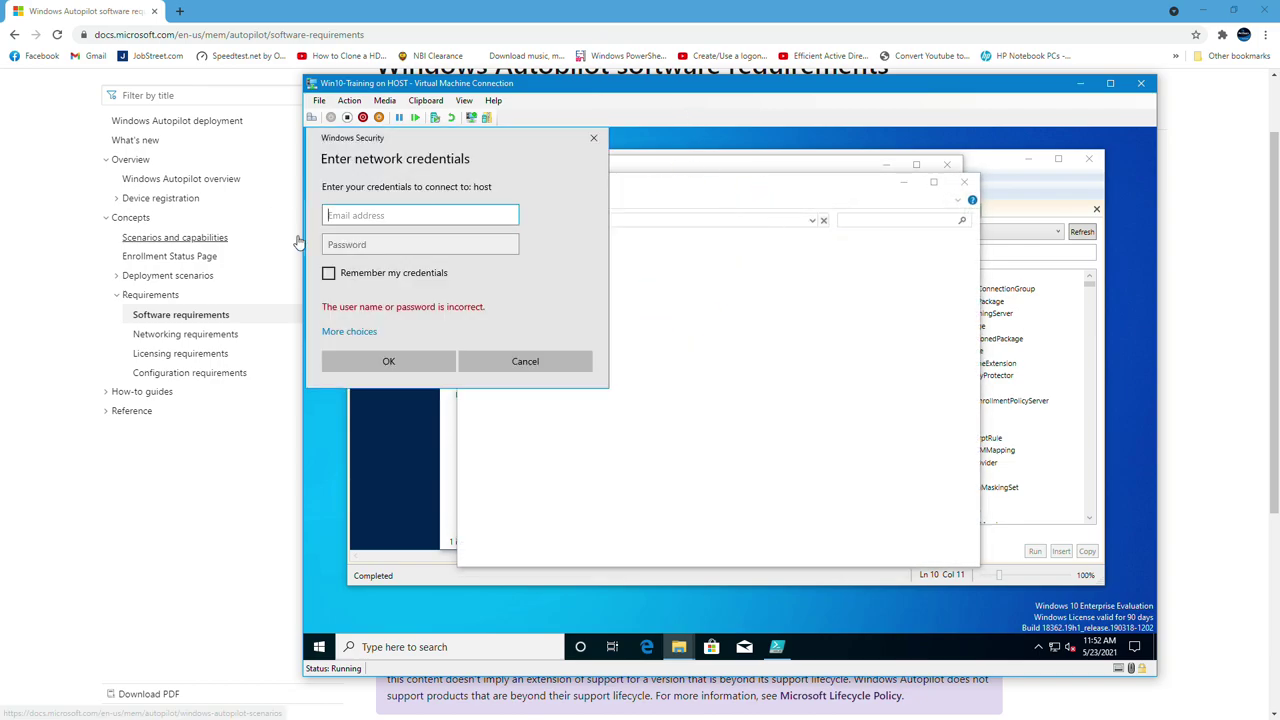
key(Tab)
text(**********)
click(368, 279)
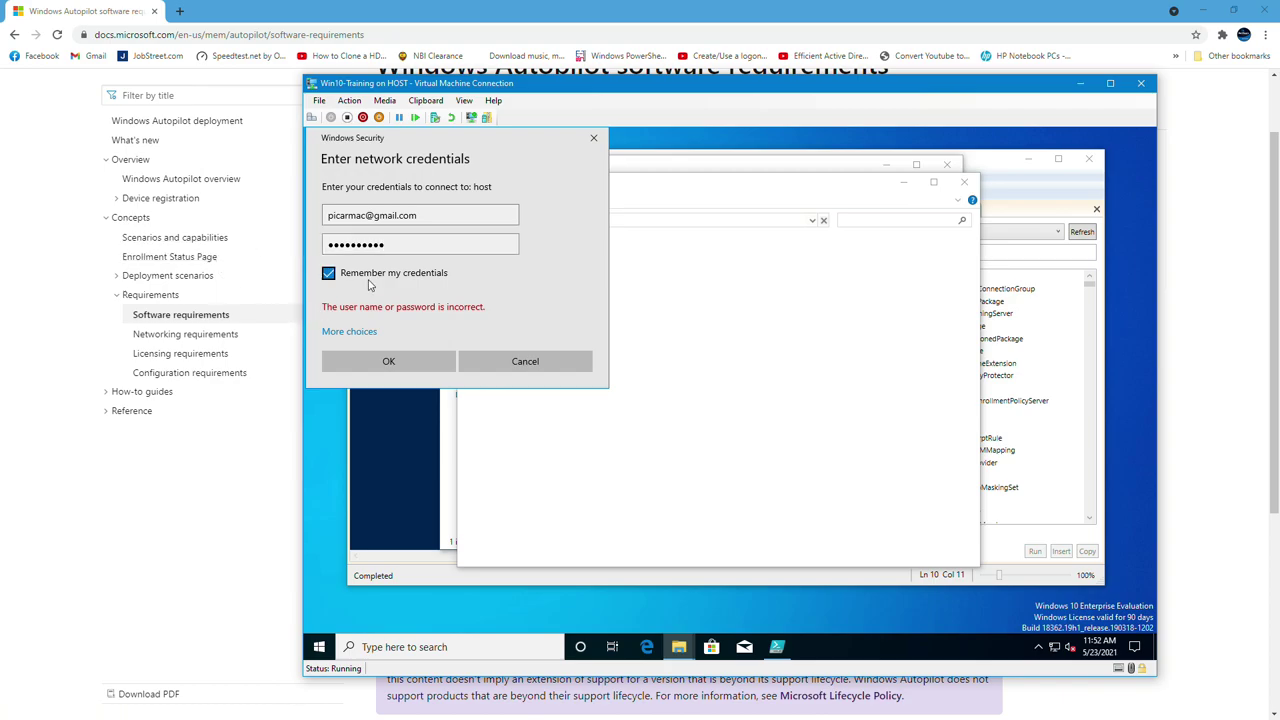
click(410, 362)
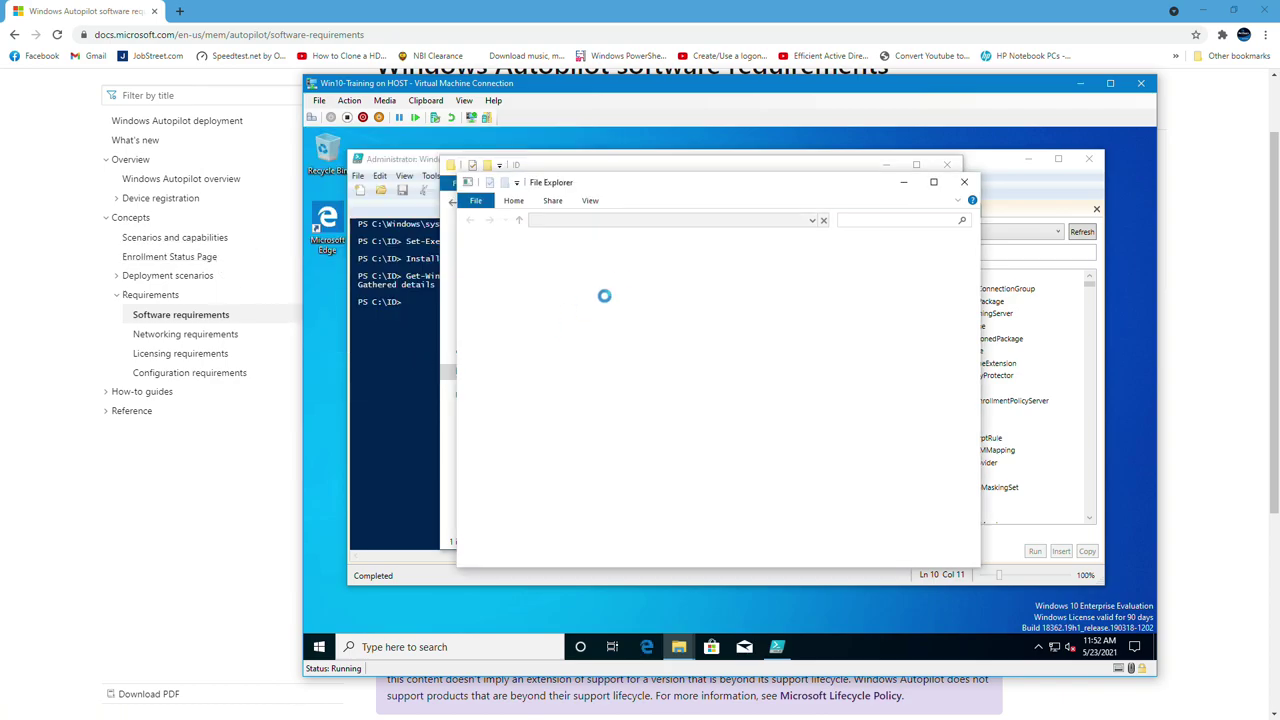
Paste AutopilotHWID.csv into the host's test shared folder
double_click(778, 287)
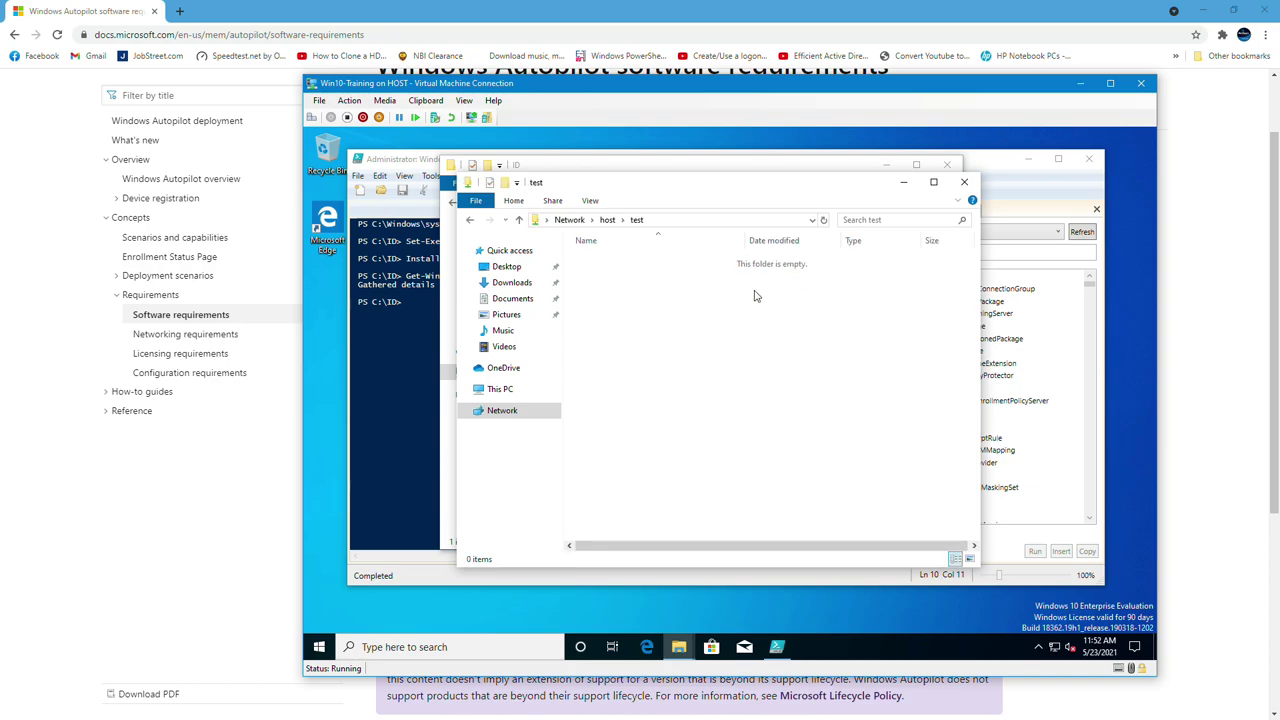
key(ctrl+v)
drag(837, 190, 790, 207)
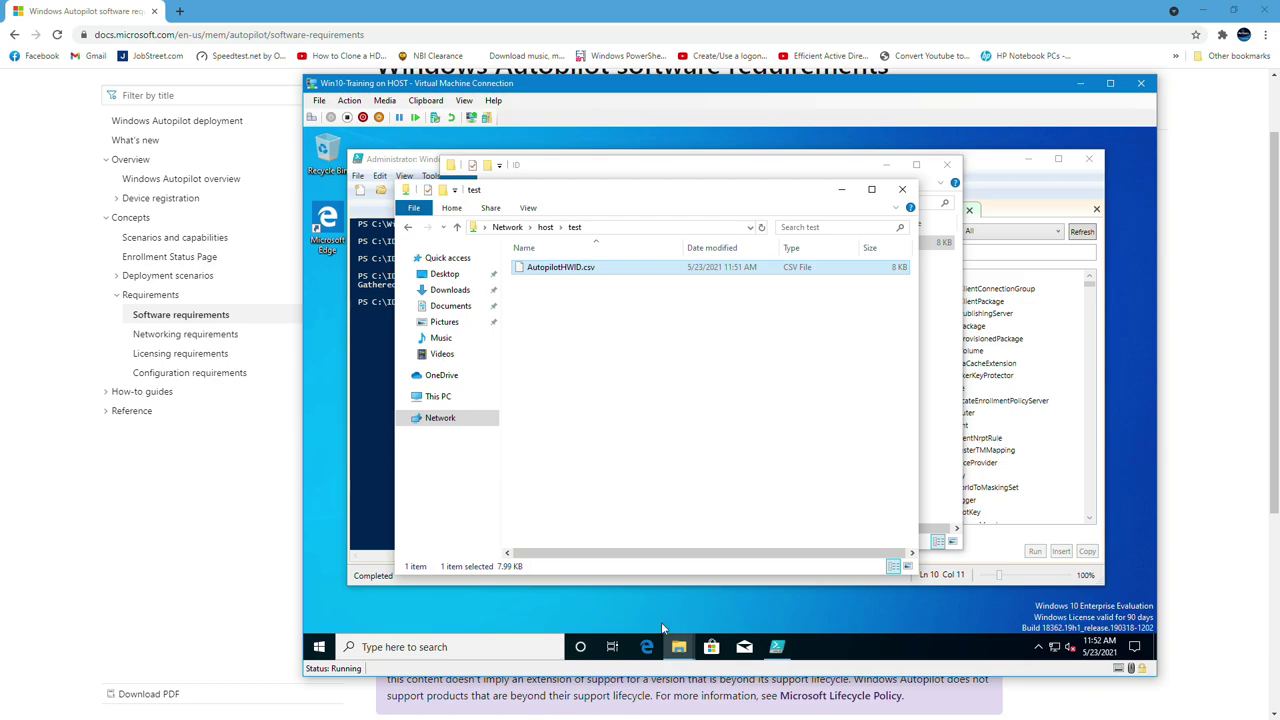
Start Reset this PC from Windows Settings with the Remove everything option
click(441, 647)
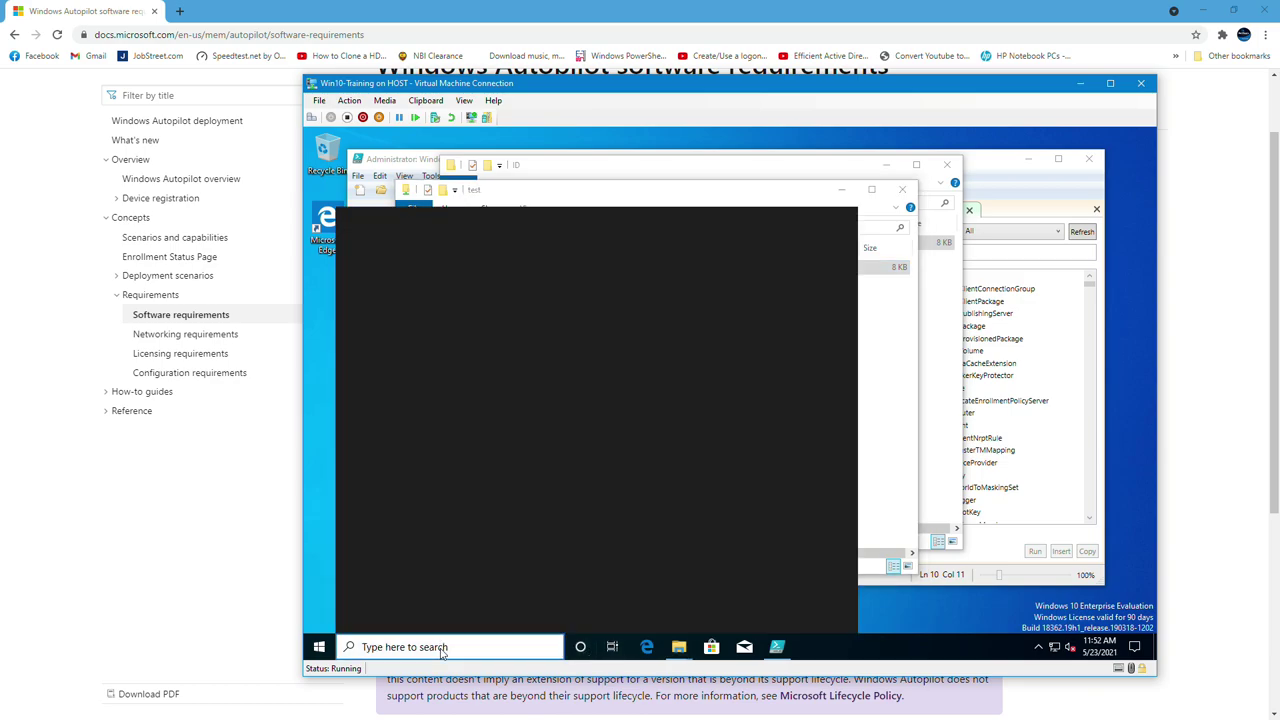
text(setti)
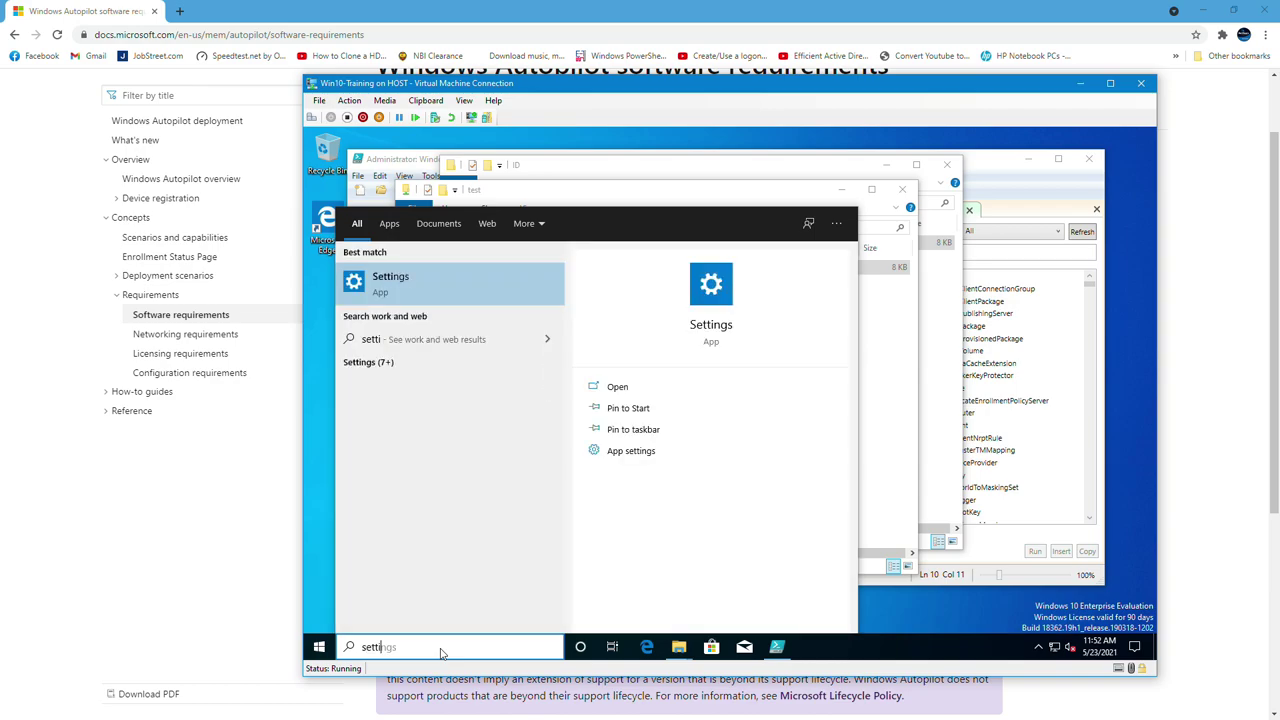
key(Return)
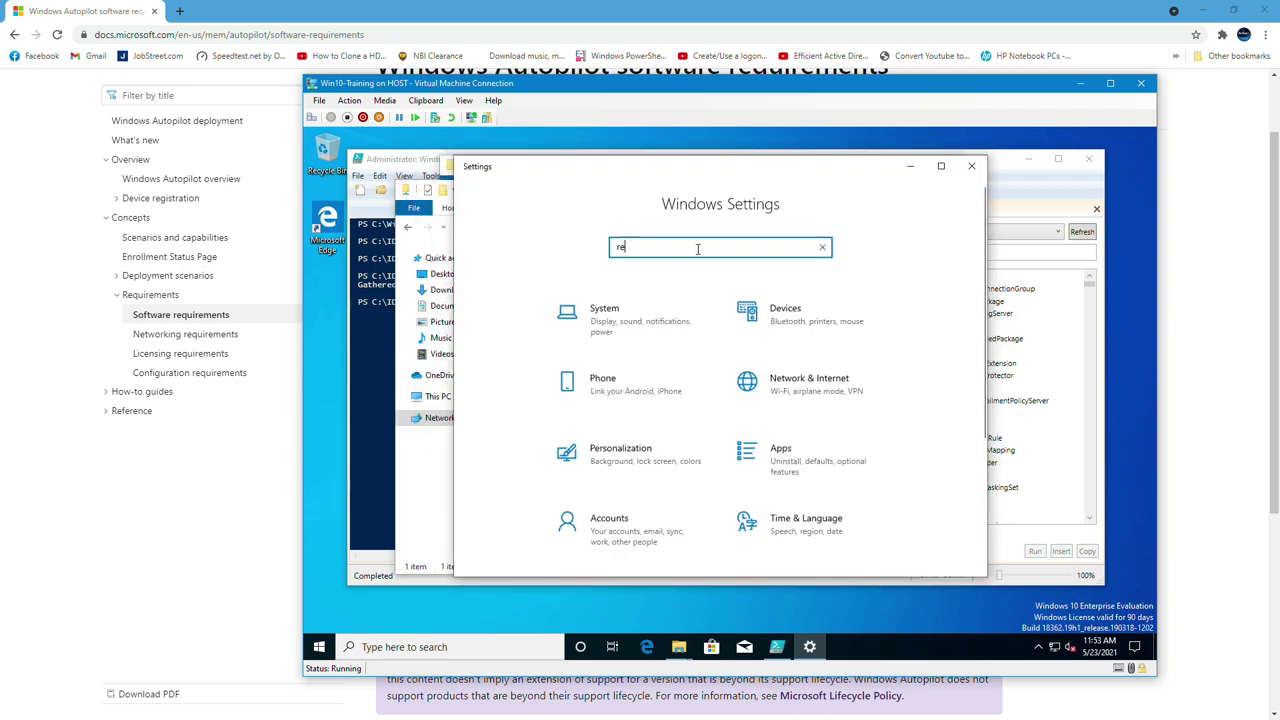
text(rese)
click(700, 268)
click(721, 312)
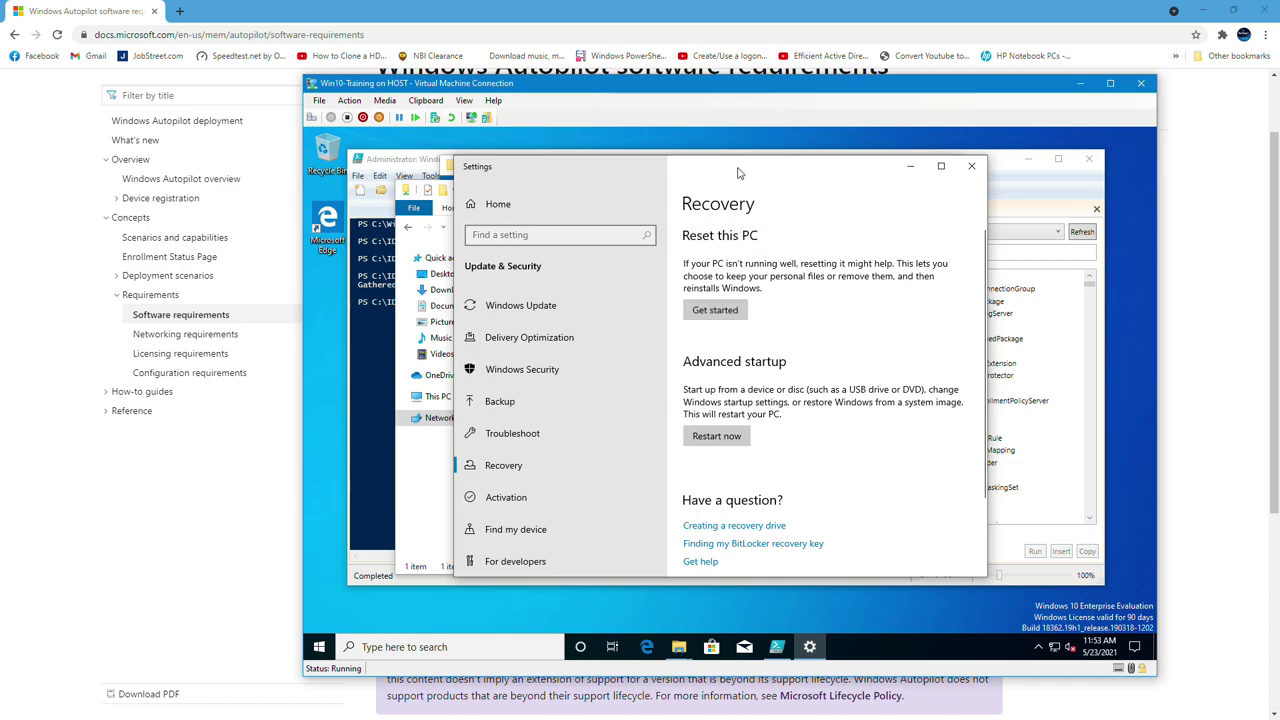
drag(735, 175, 764, 172)
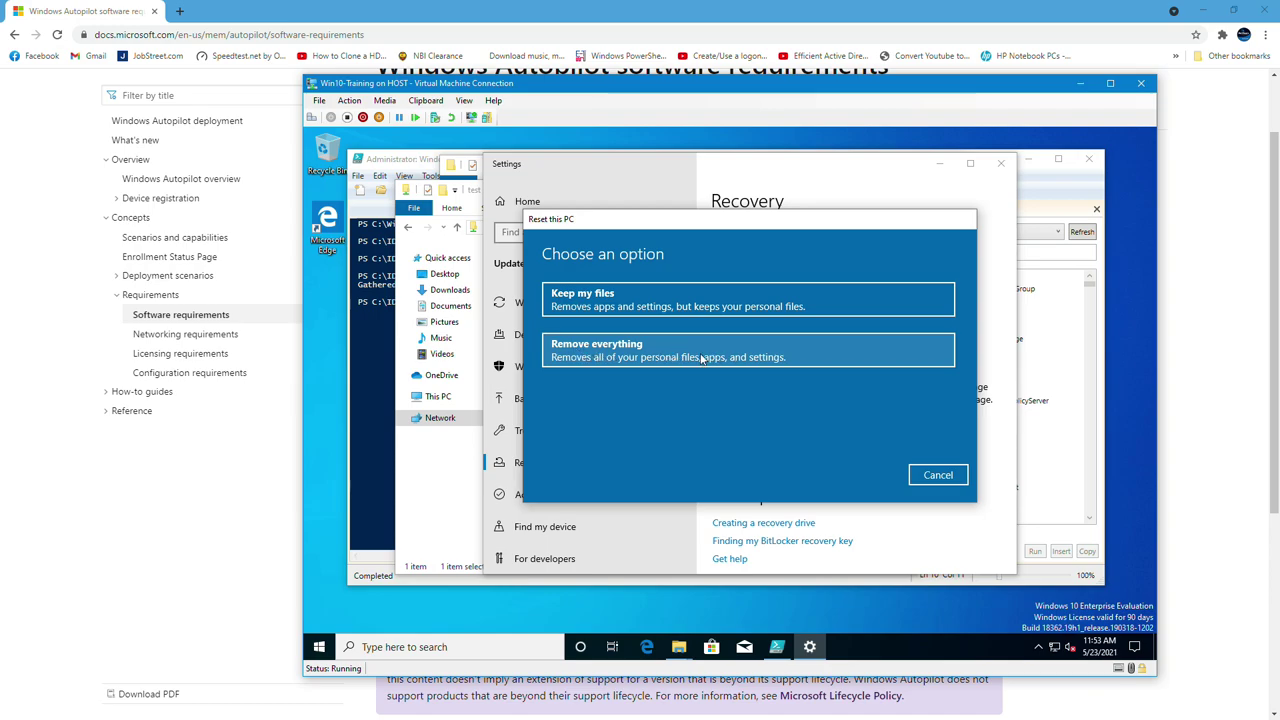
click(702, 358)
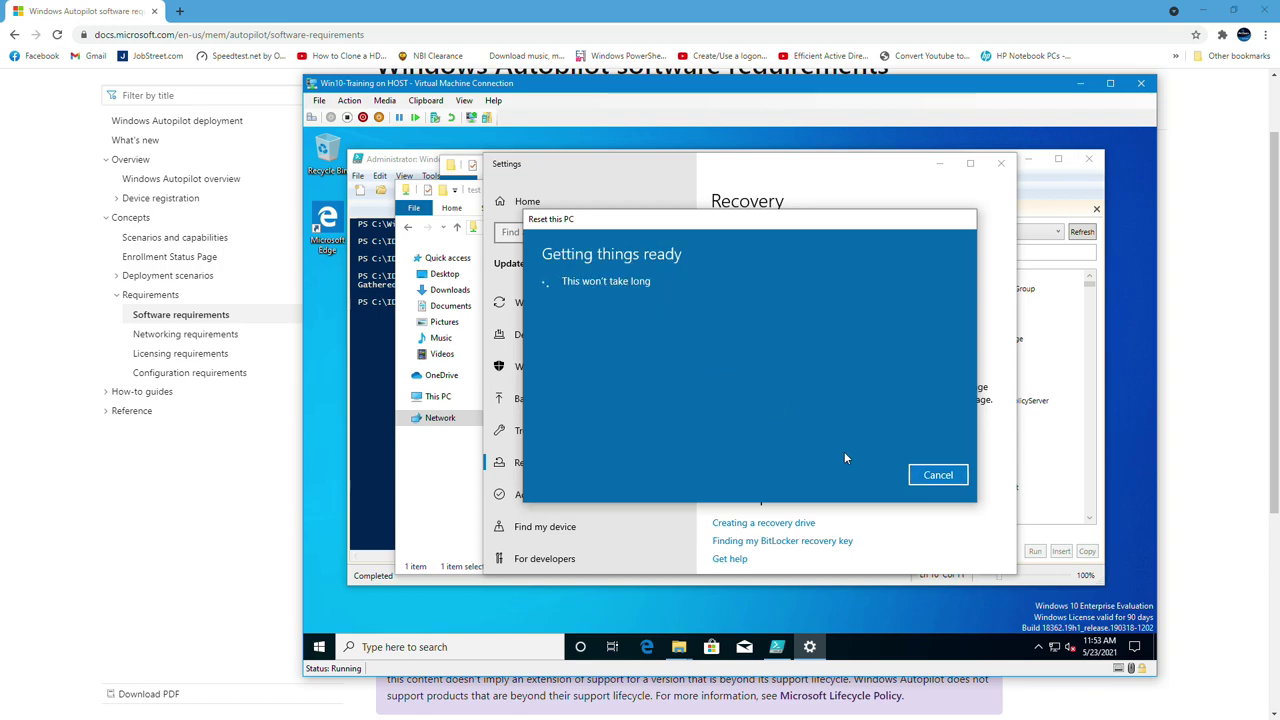
Sign in at login.microsoftonline.com with the test account, not staying signed in, and open Admin
click(185, 12)
text(l)
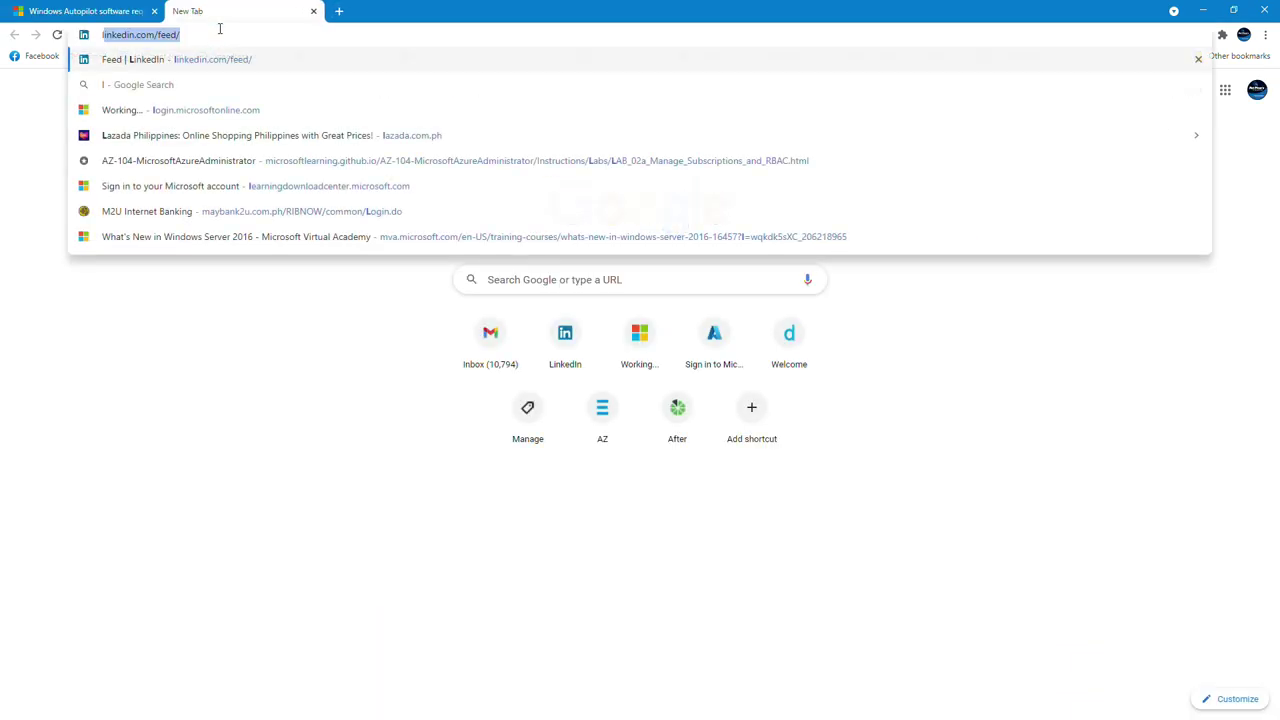
text(ogin.microsoftonline.com)
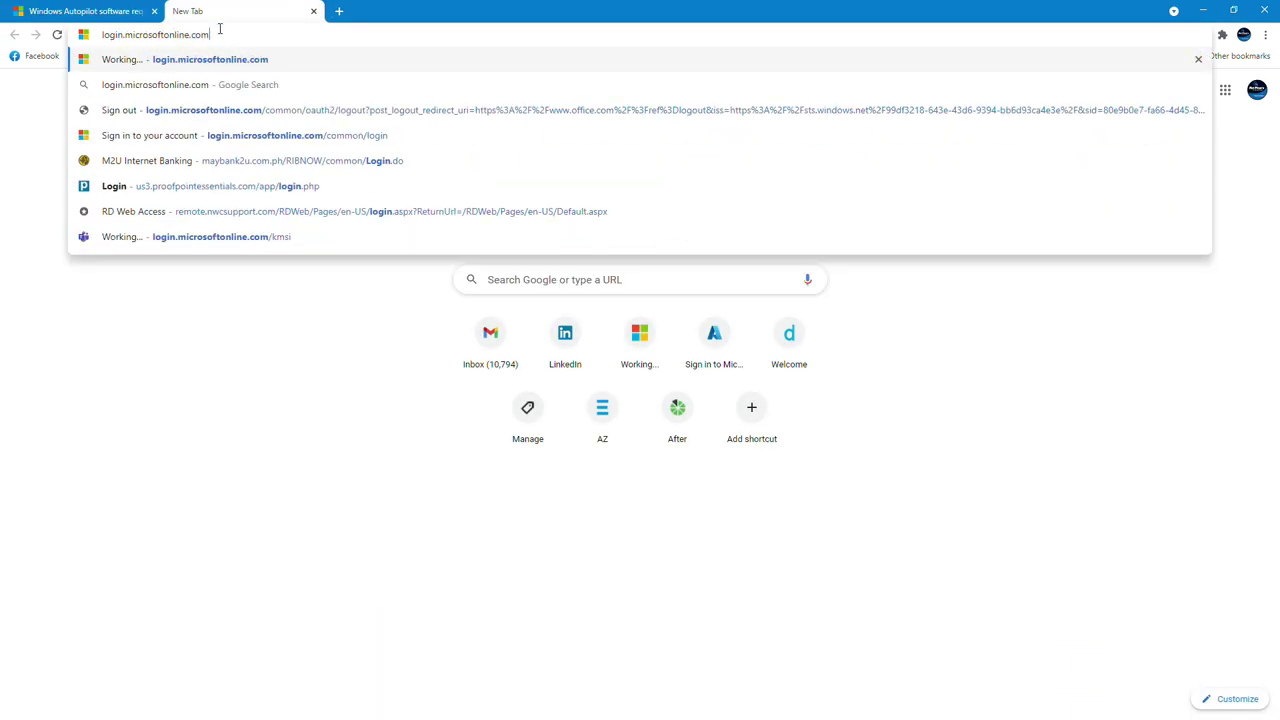
key(Return)
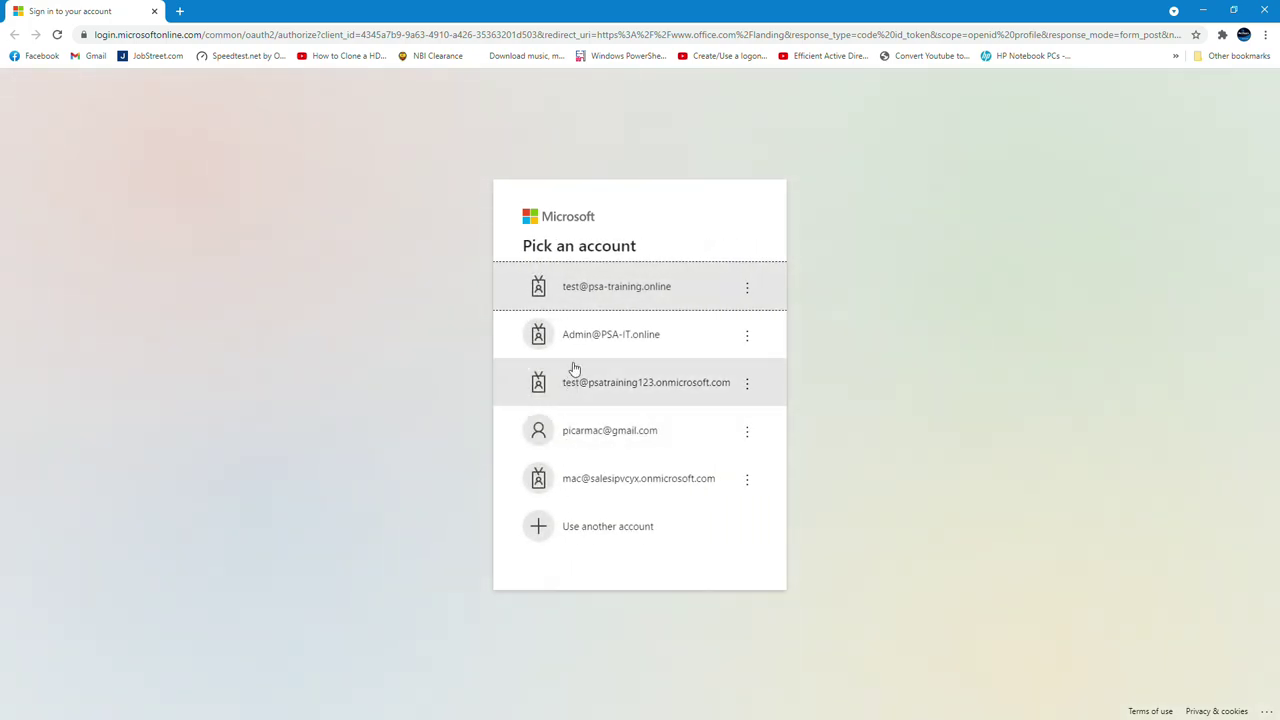
click(641, 298)
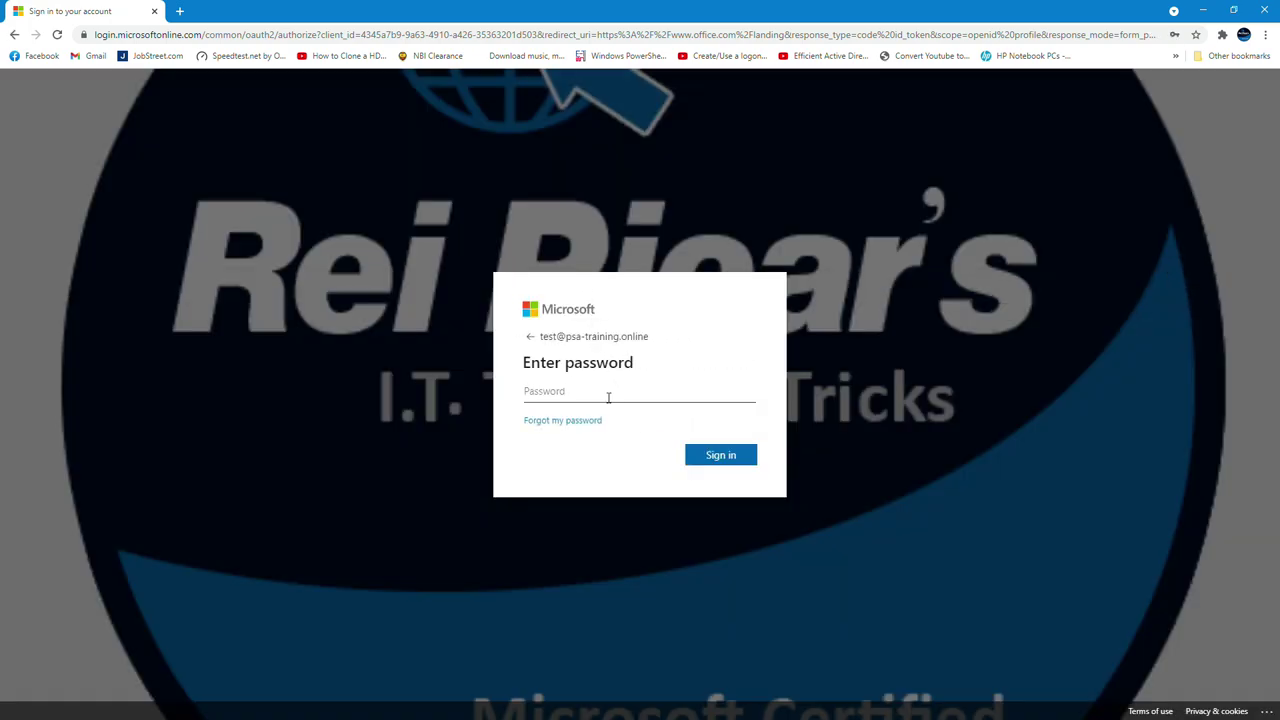
text(•••••••••••••)
key(Return)
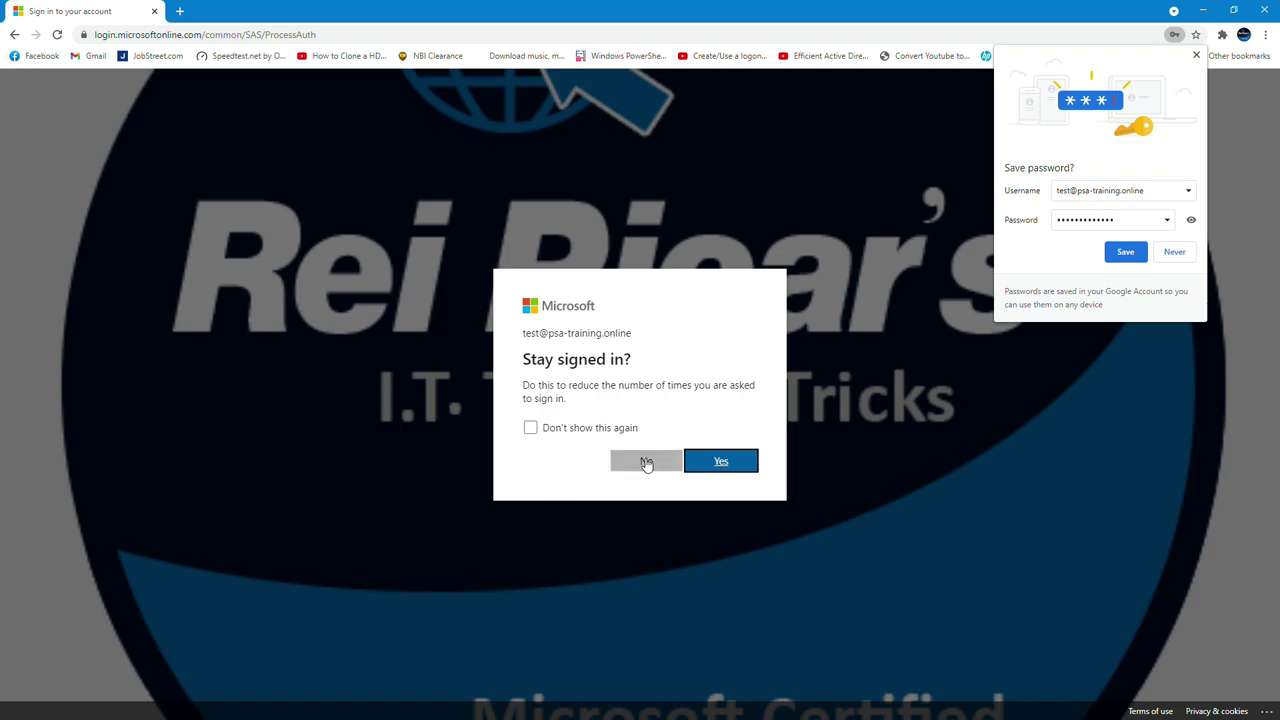
click(646, 462)
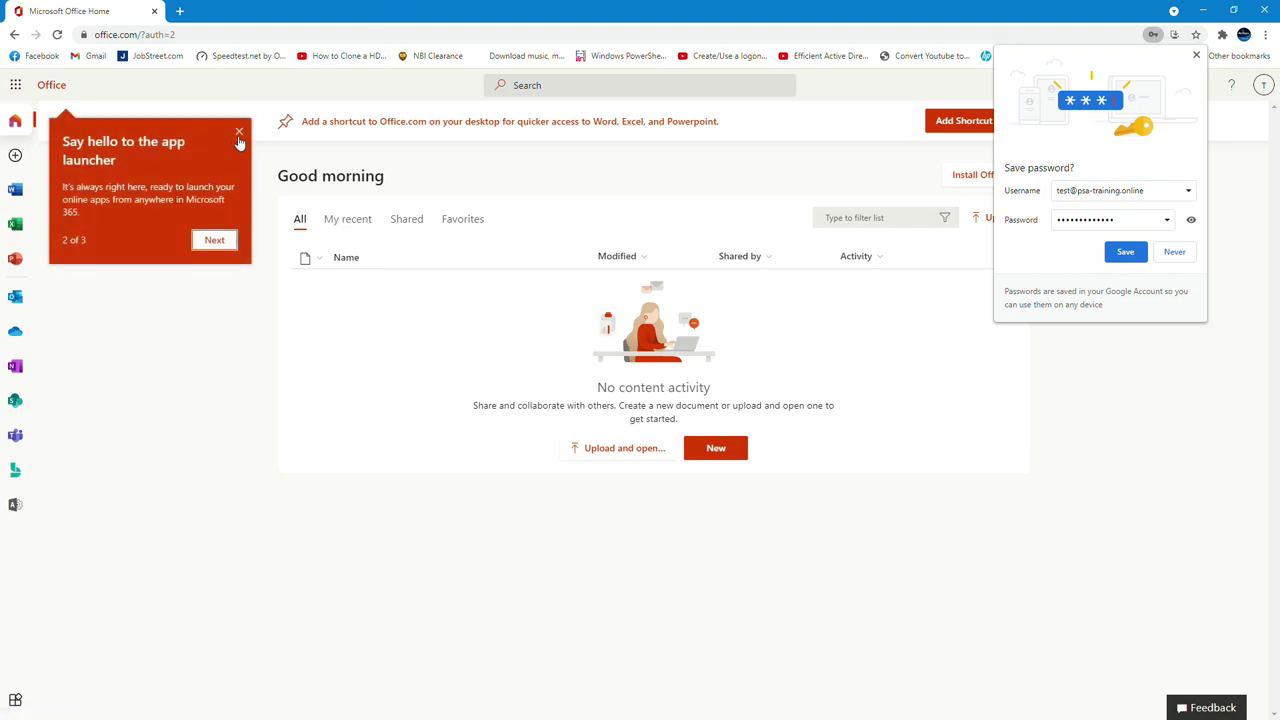
click(239, 134)
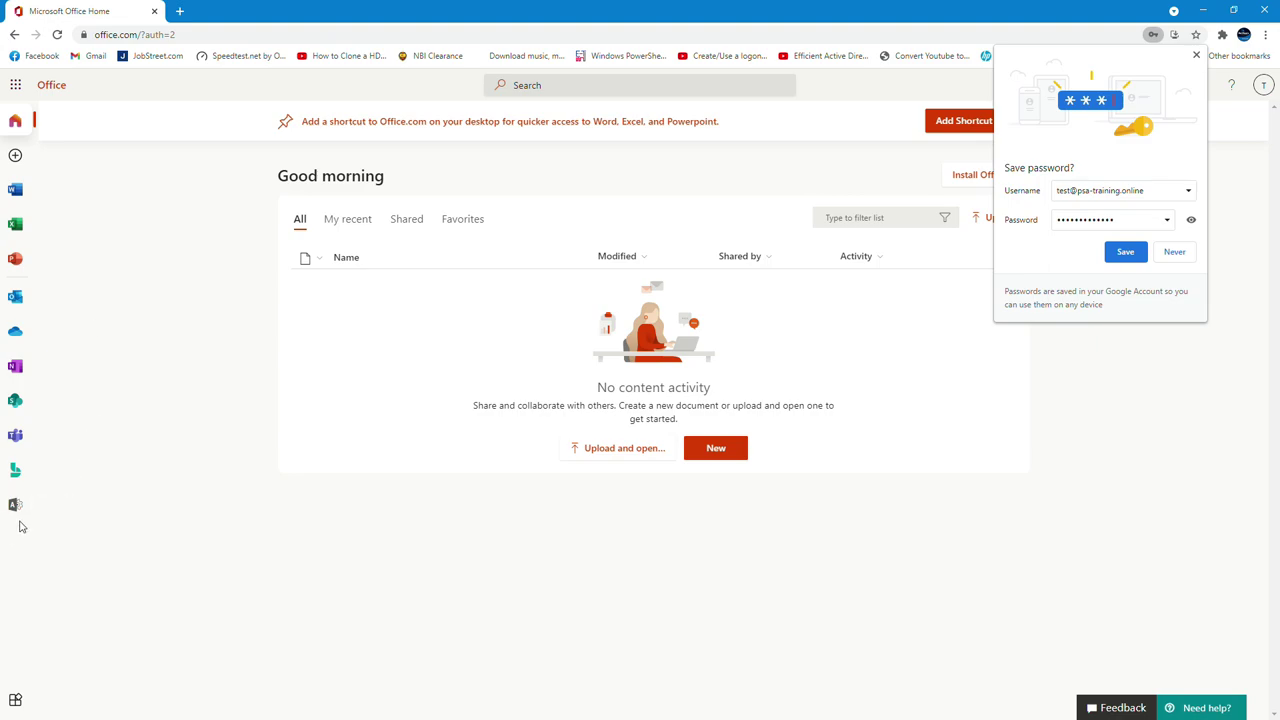
click(16, 504)
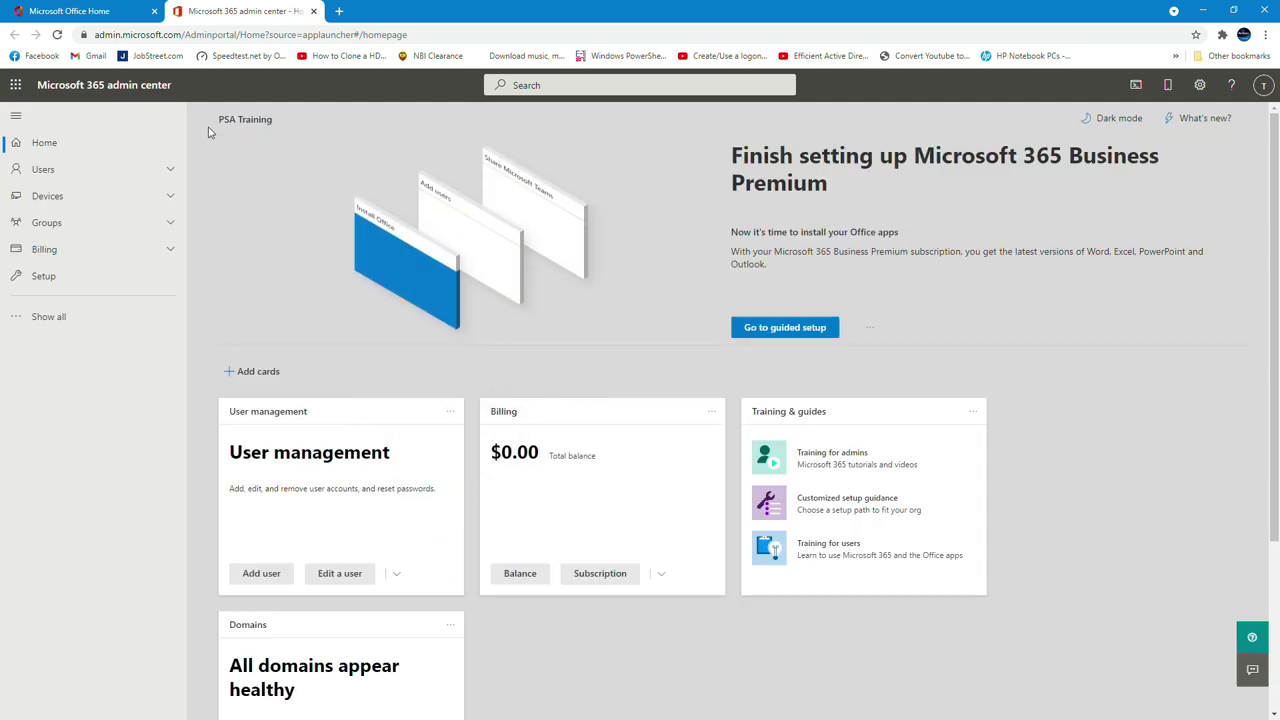
Open the Azure Active Directory admin center from Show all in a new browser tab and switch to it
click(77, 322)
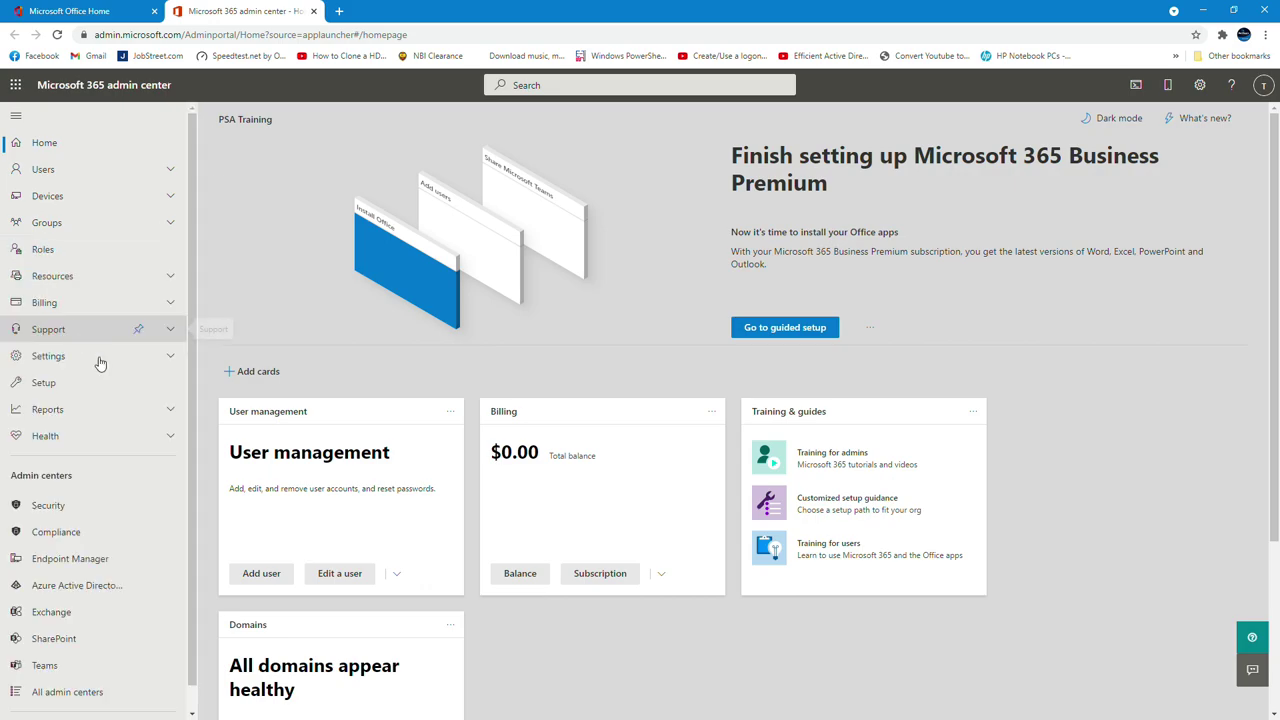
scroll(145, 490, down, 1)
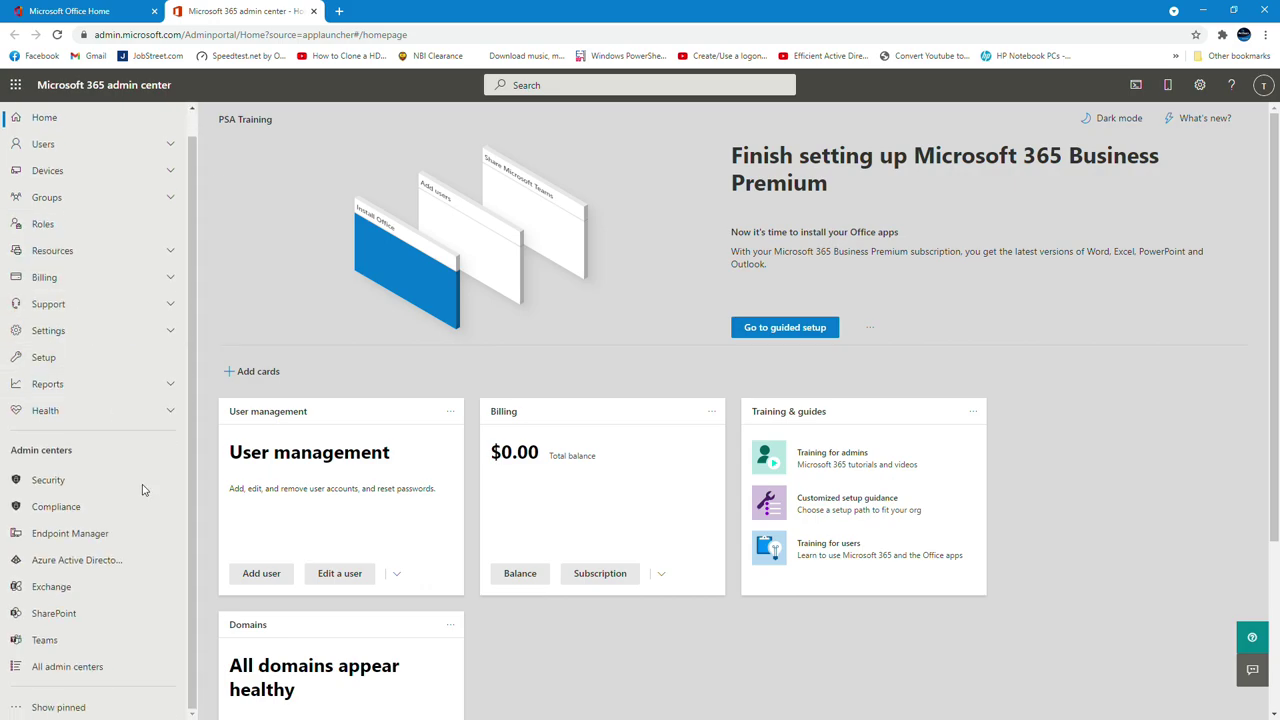
right_click(73, 568)
click(110, 578)
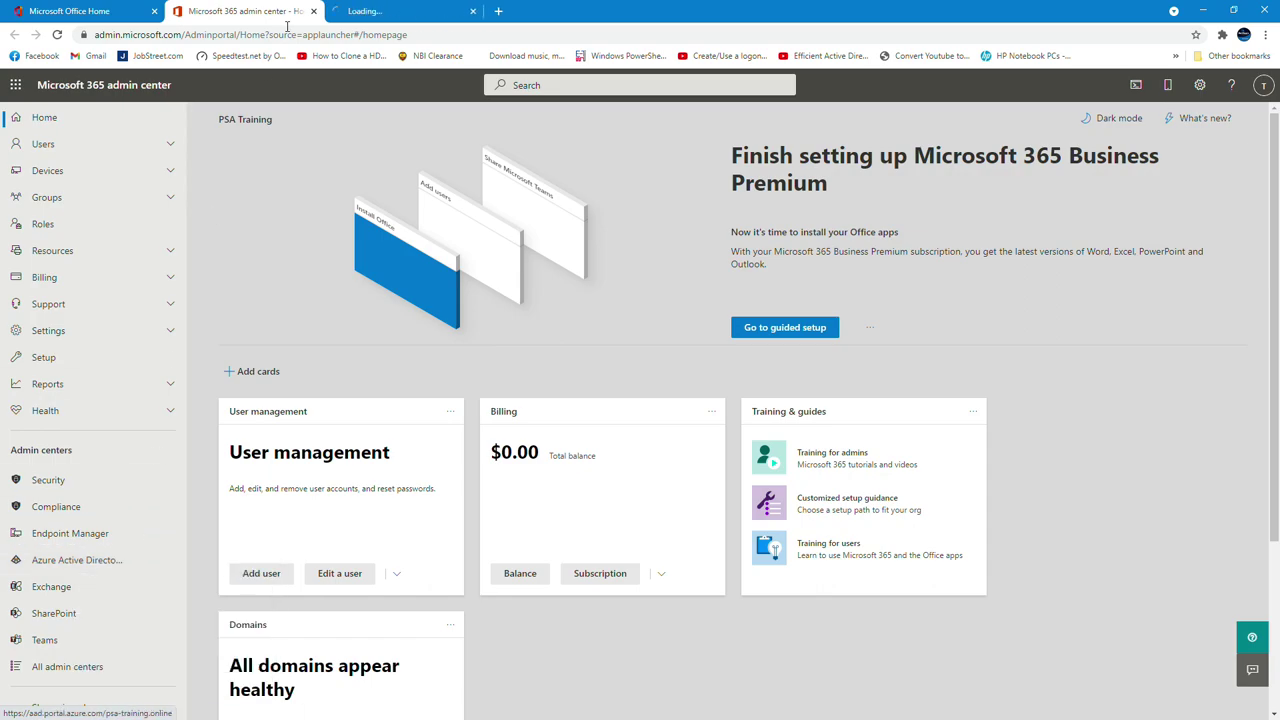
click(388, 10)
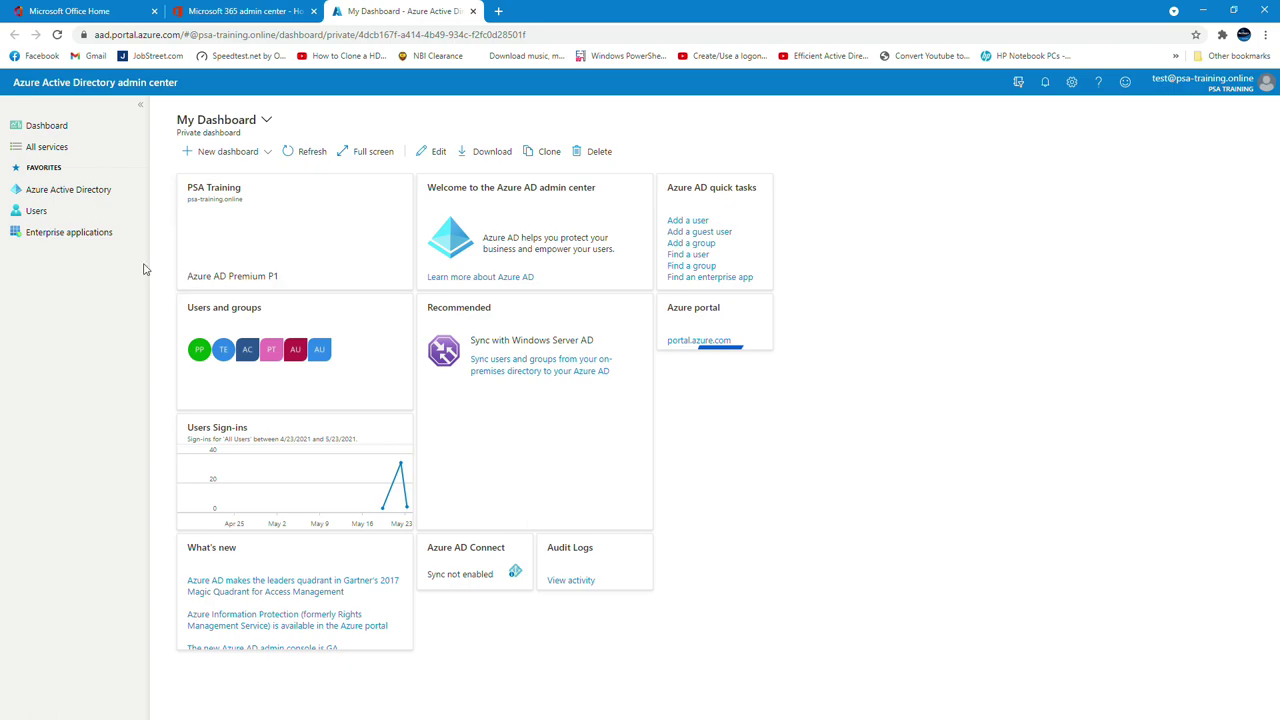
Go to the PSA Training directory and open its Company branding page
click(75, 194)
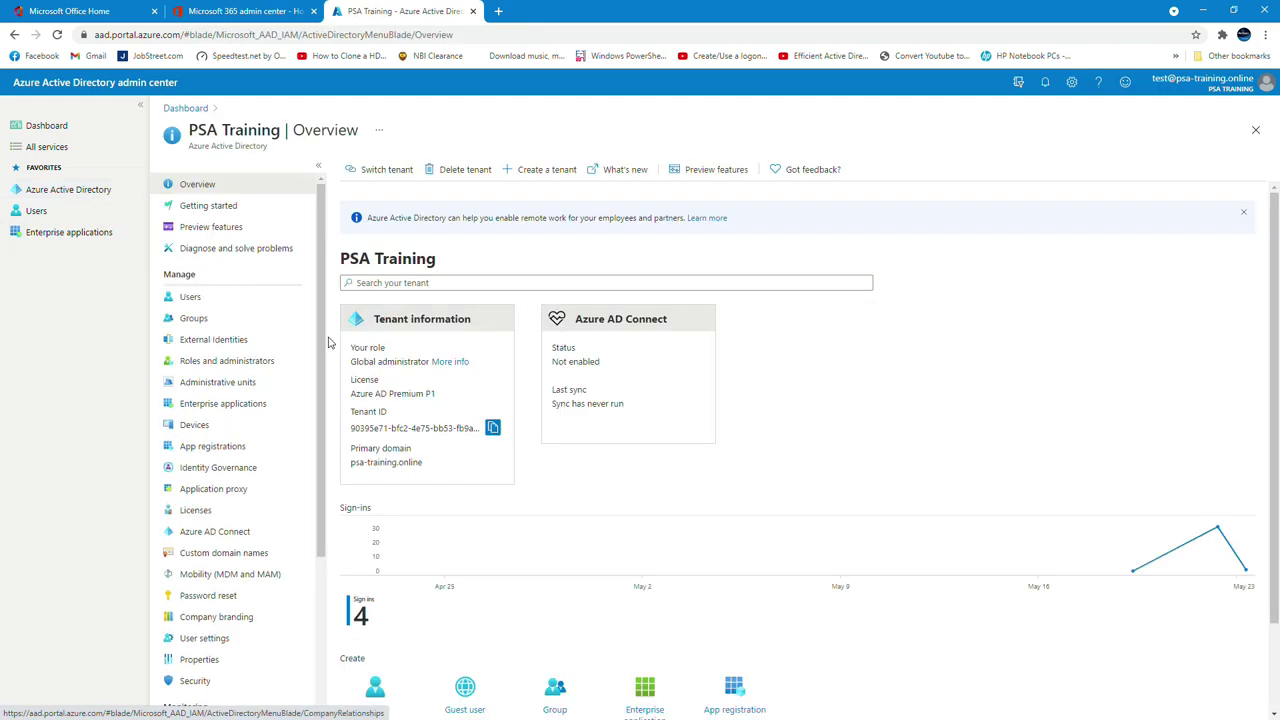
scroll(301, 460, down, 3)
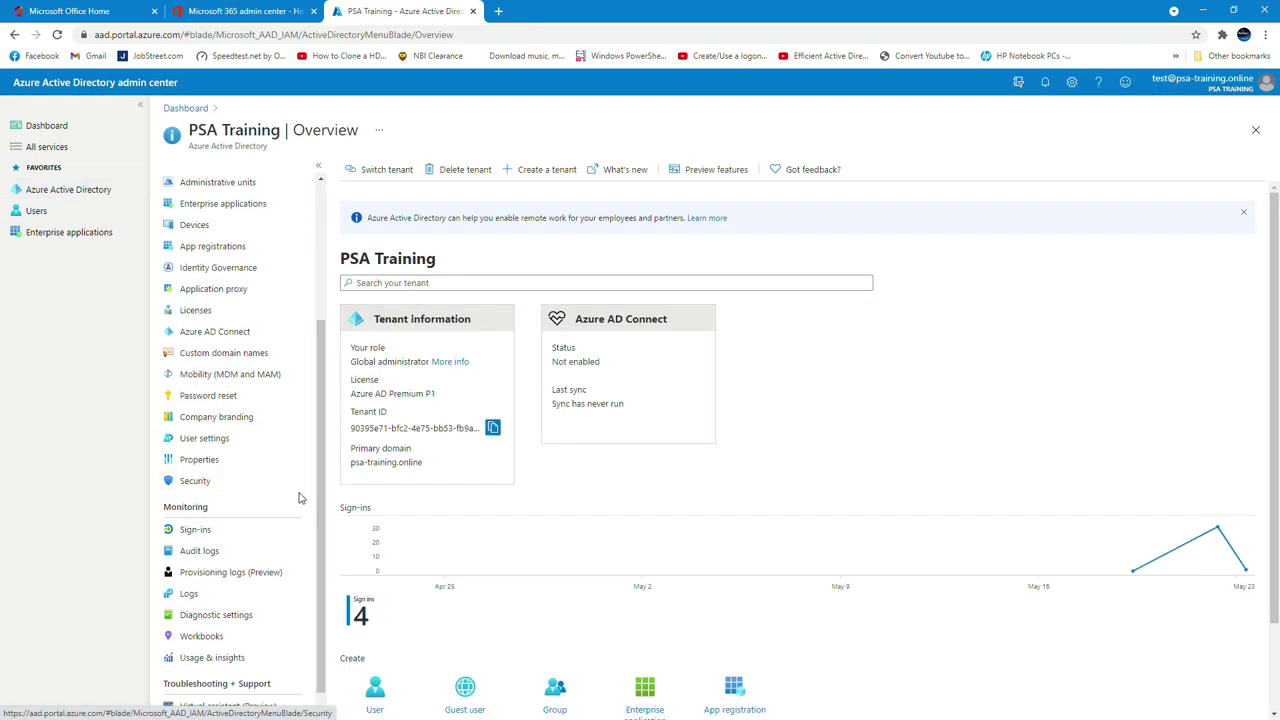
click(206, 424)
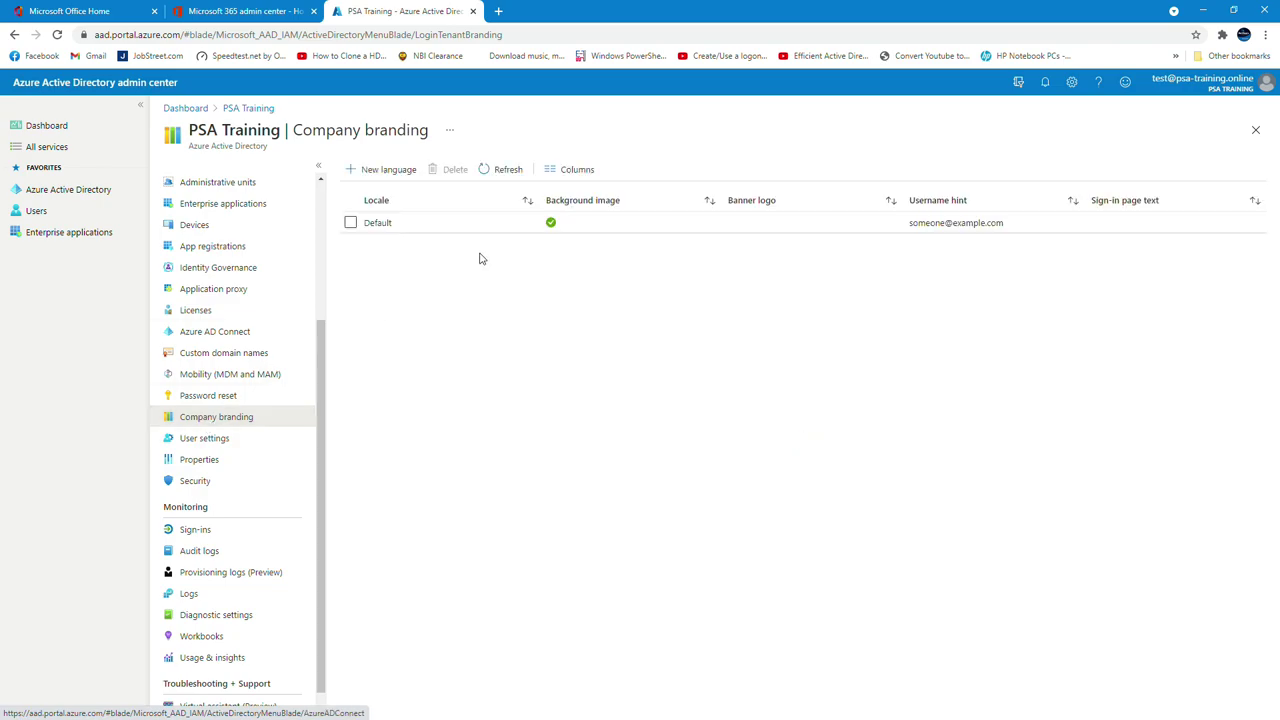
click(423, 231)
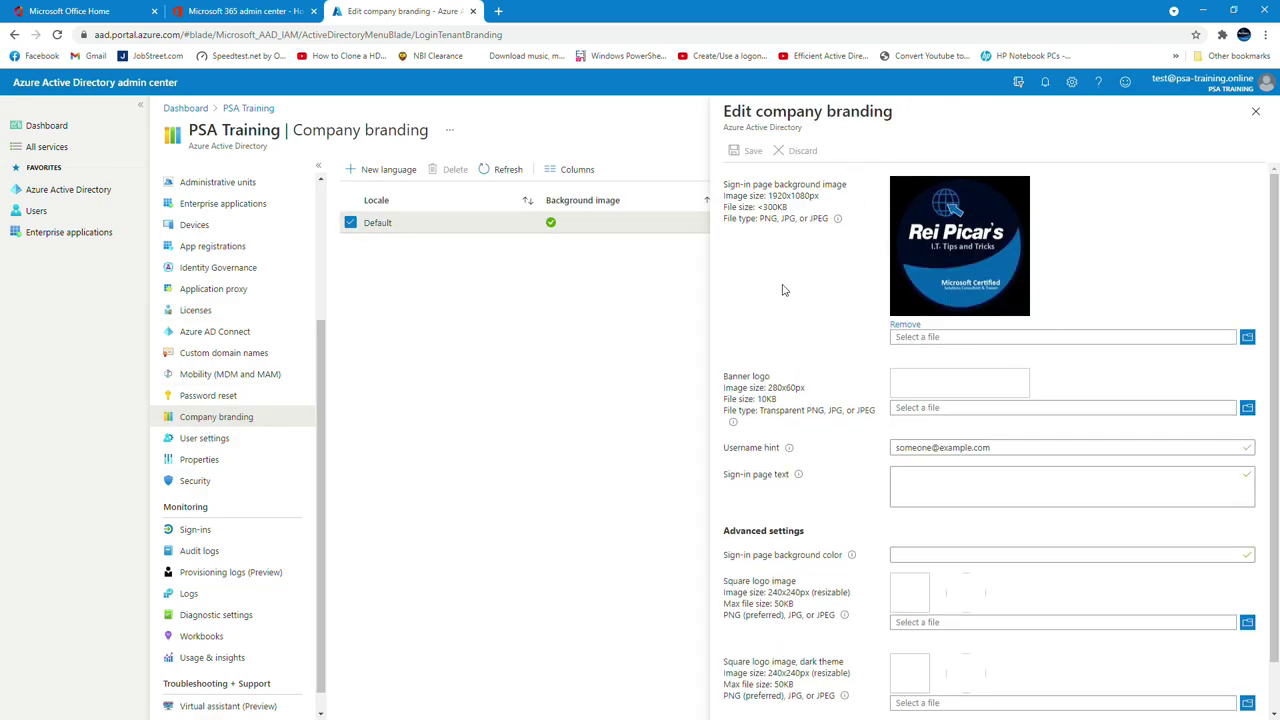
scroll(235, 440, down, 1)
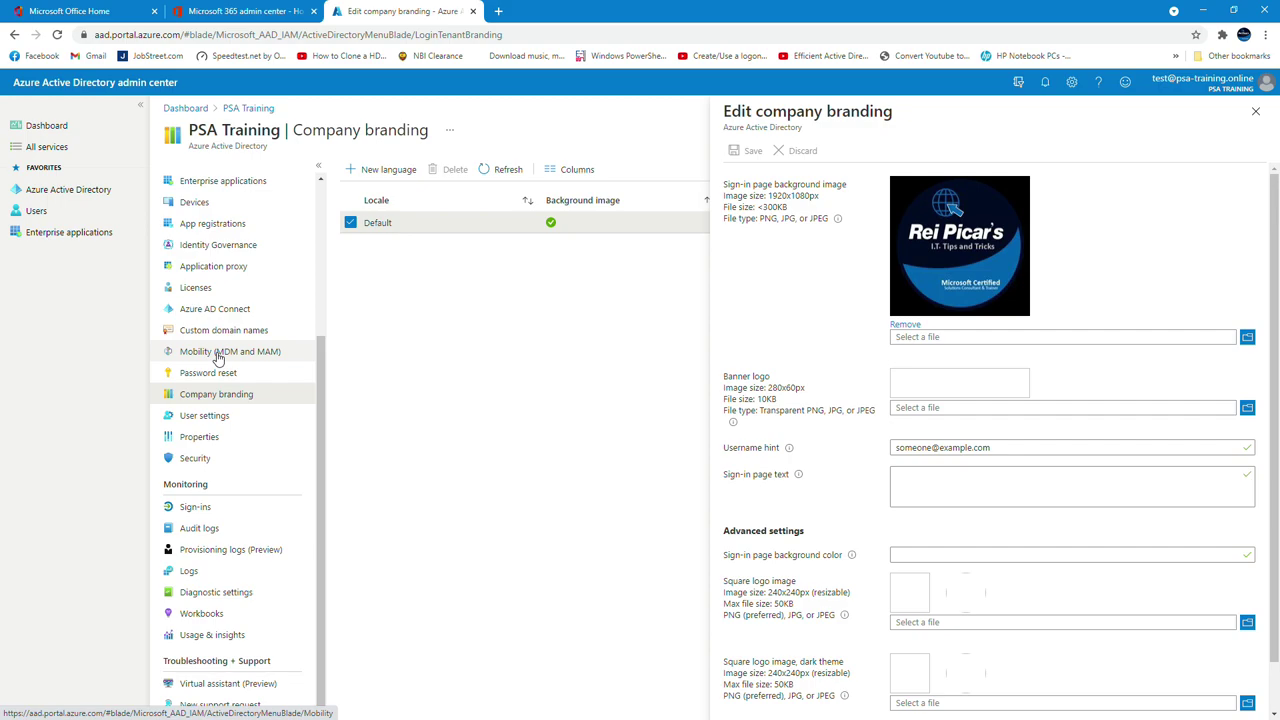
Verify Microsoft Intune's MDM and MAM user scopes are All, then return to Microsoft 365 admin center
click(284, 357)
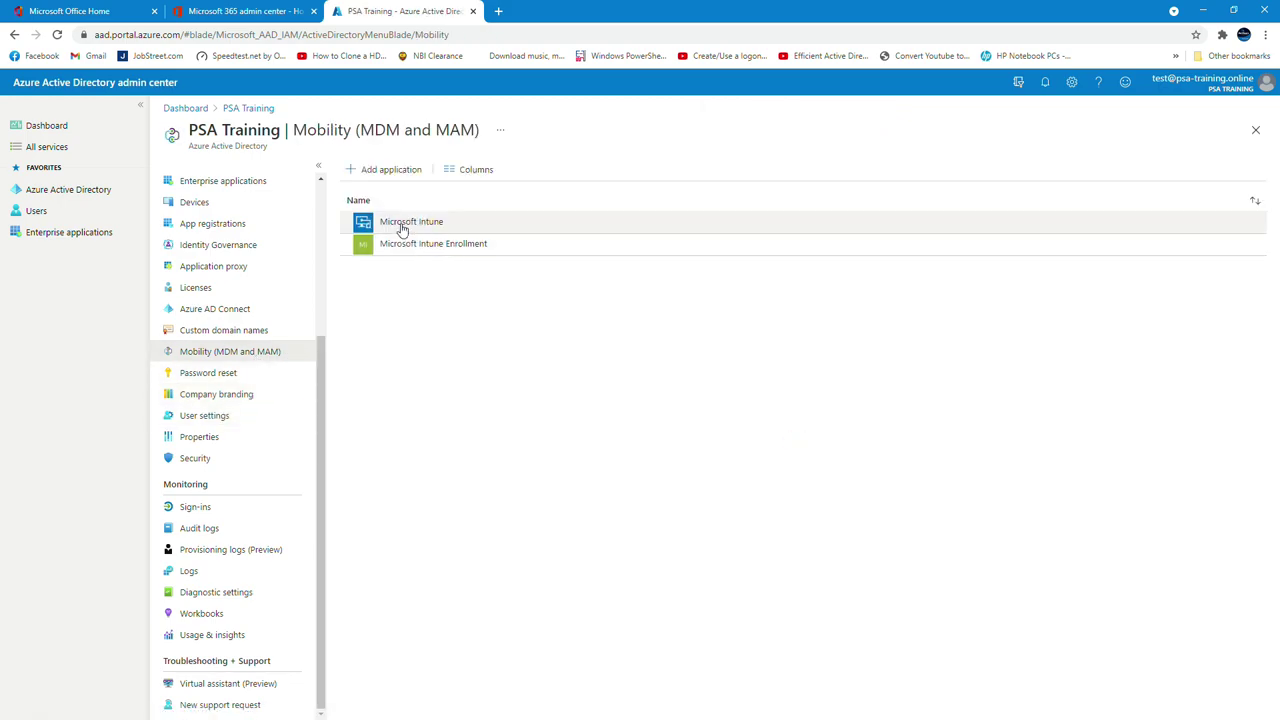
click(423, 230)
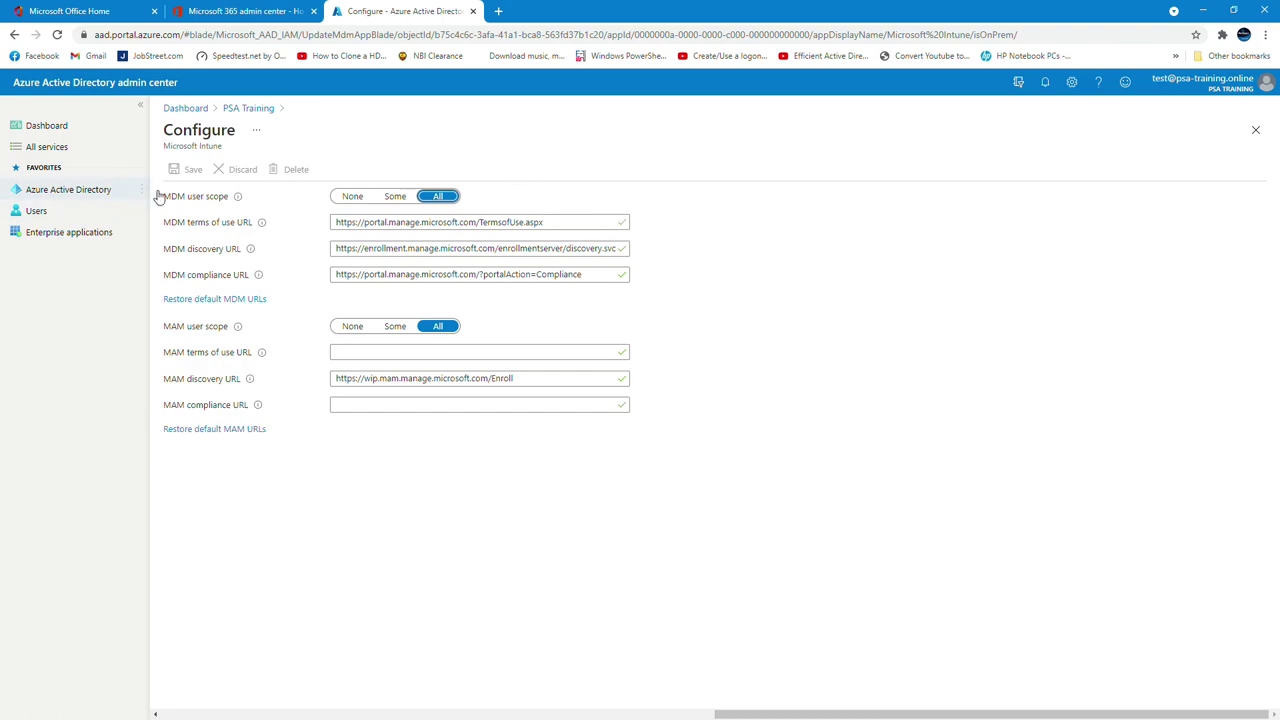
click(246, 10)
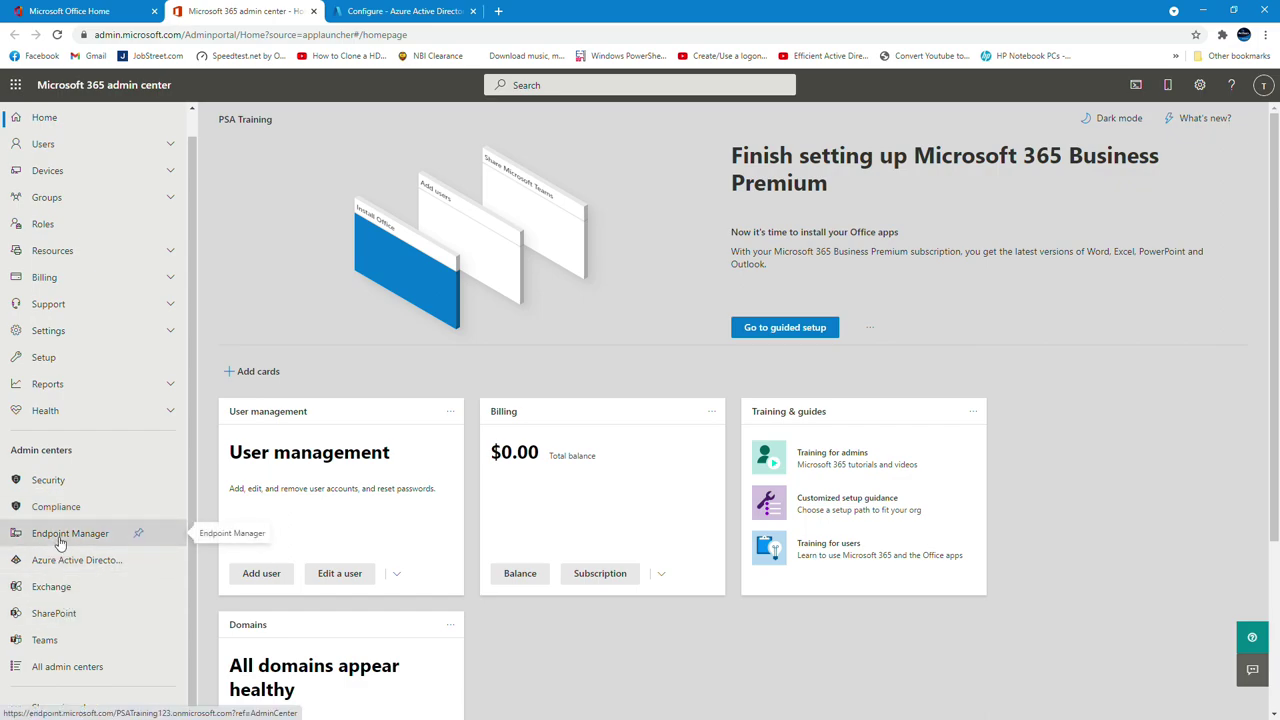
Go from Endpoint Manager through Devices > Enroll devices to the Windows Autopilot devices list
click(60, 543)
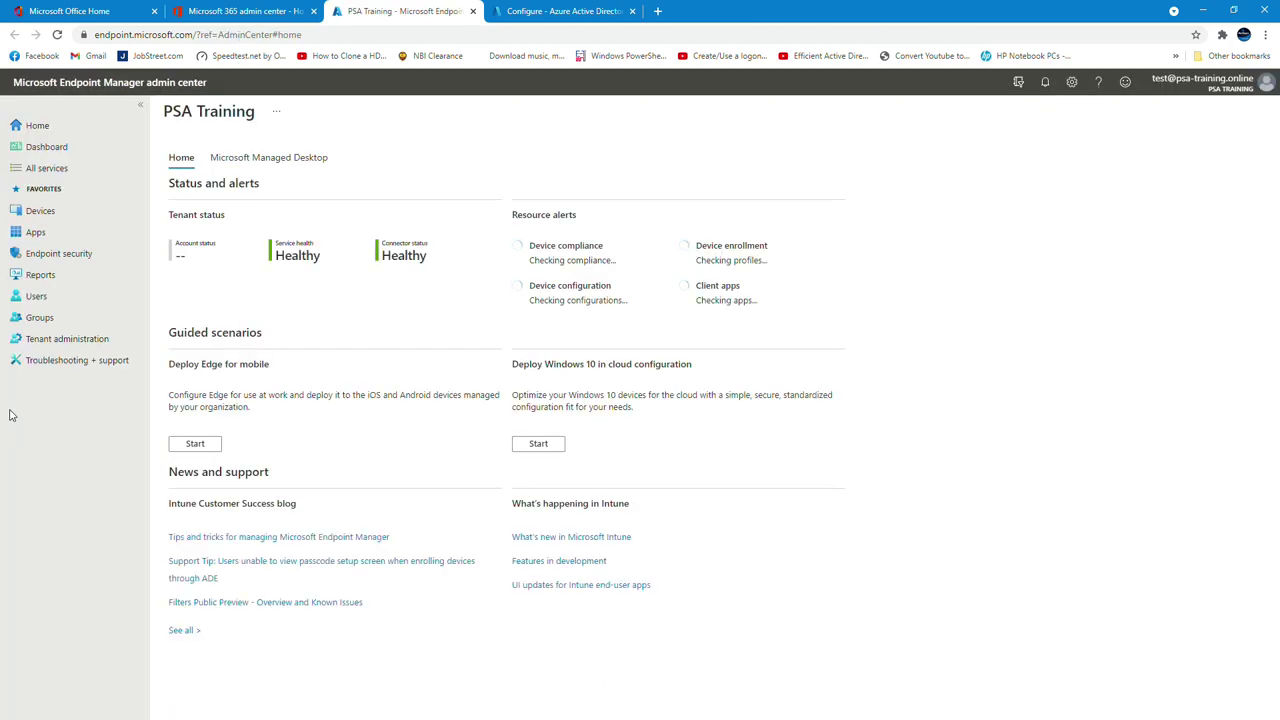
click(44, 211)
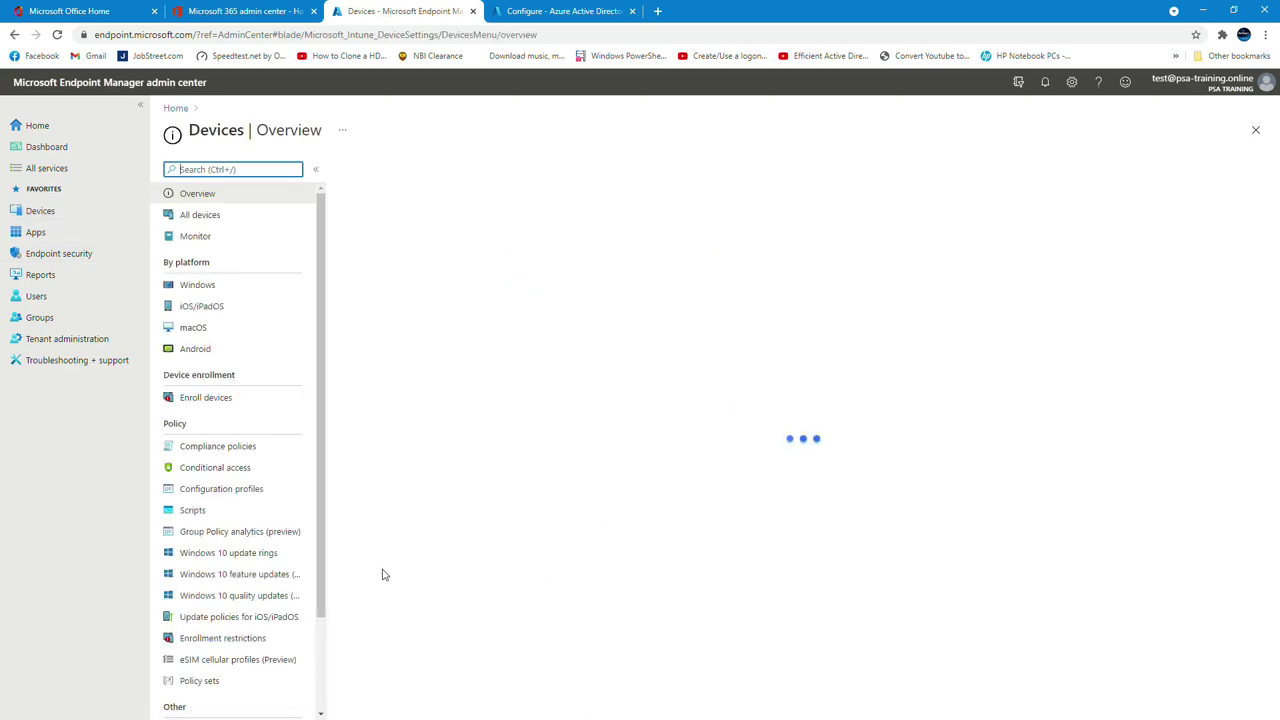
click(207, 398)
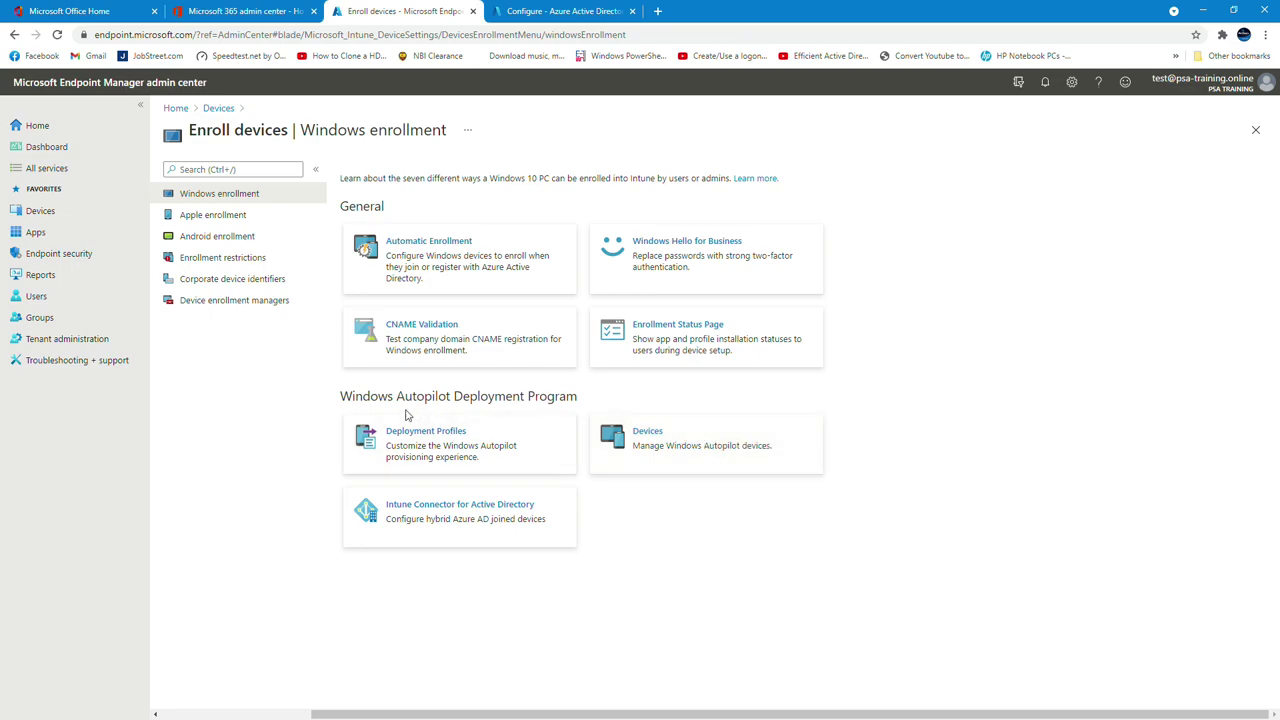
click(754, 436)
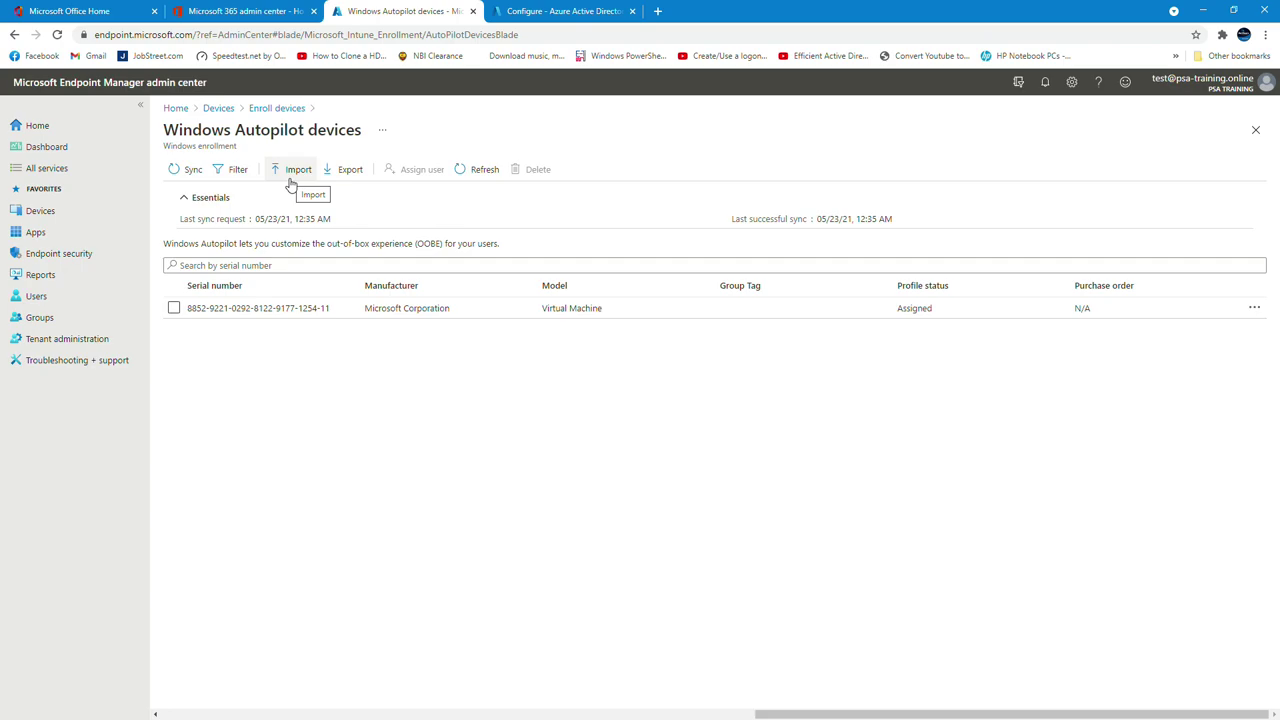
Import AutopilotHWID.csv from \\host\test as a new Windows Autopilot device
click(291, 180)
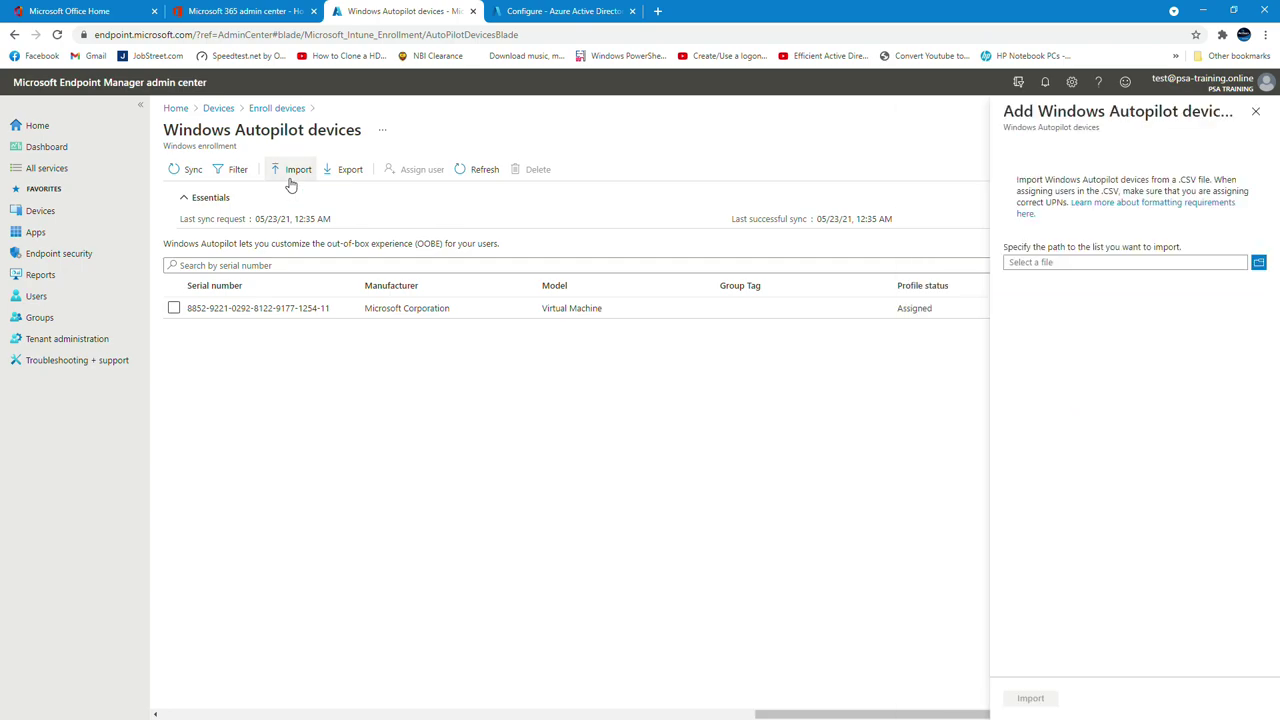
click(1259, 263)
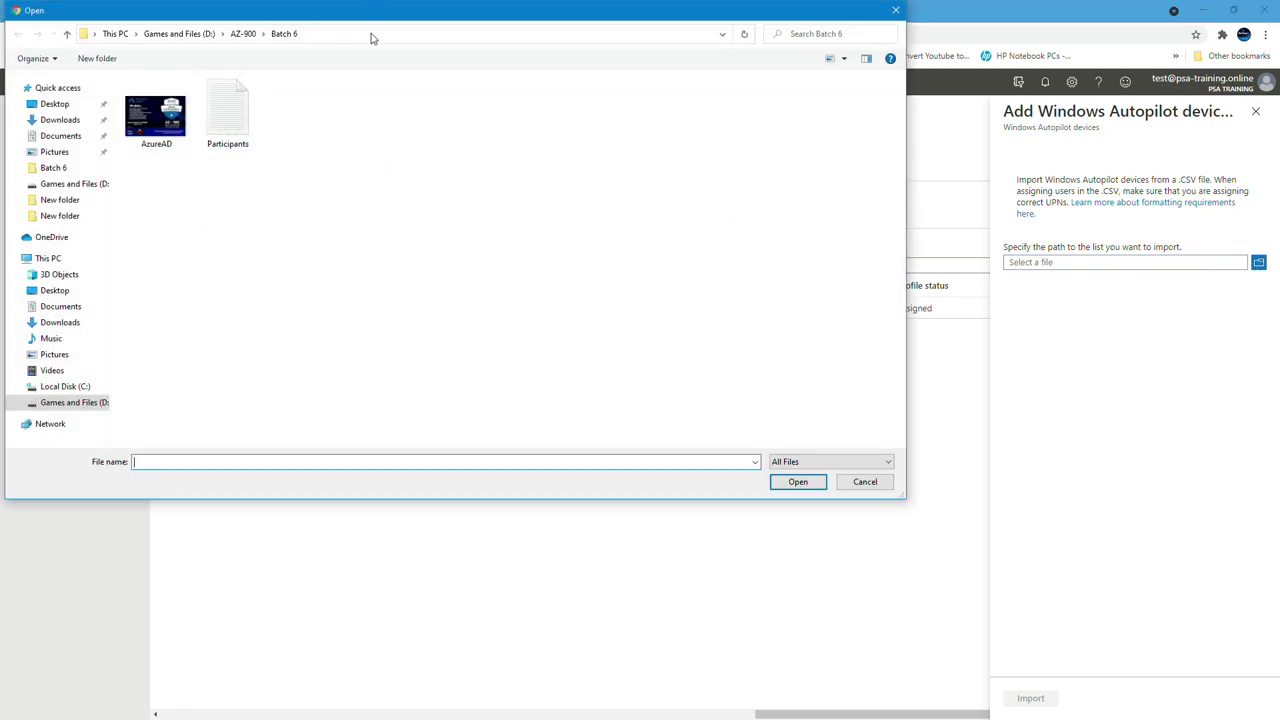
click(370, 34)
text(\\hos)
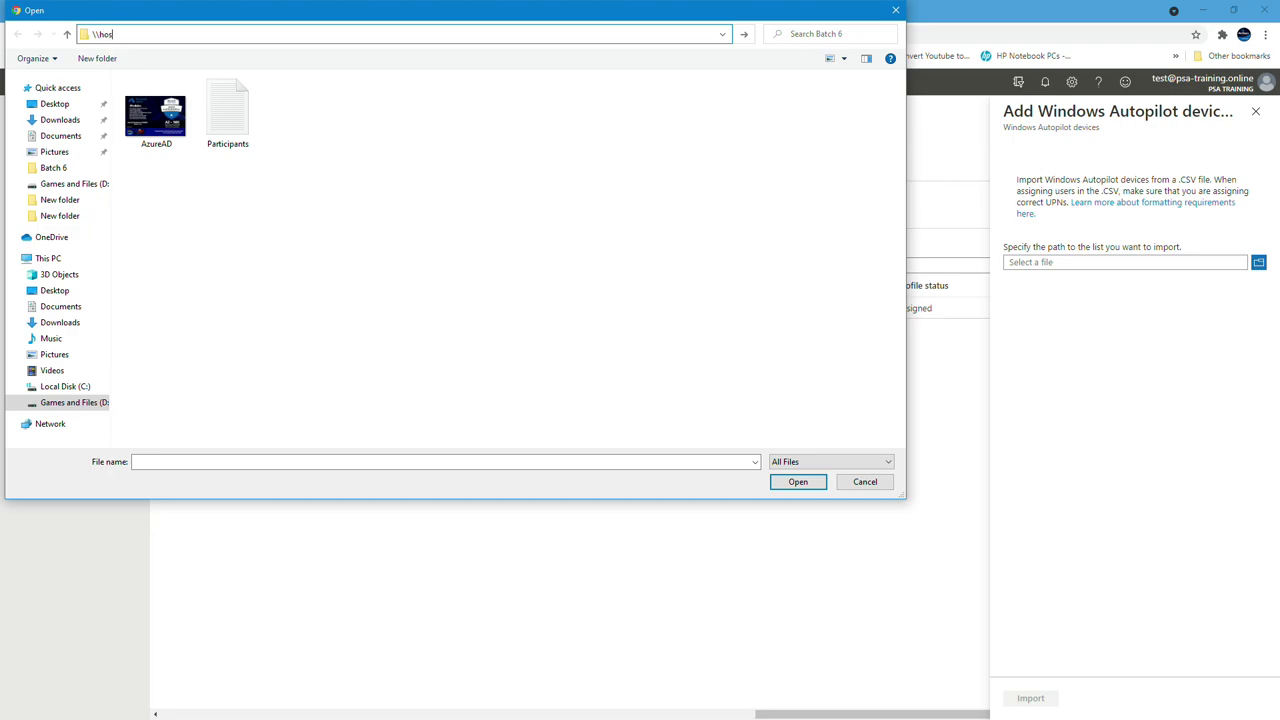
text(t)
key(Return)
double_click(688, 100)
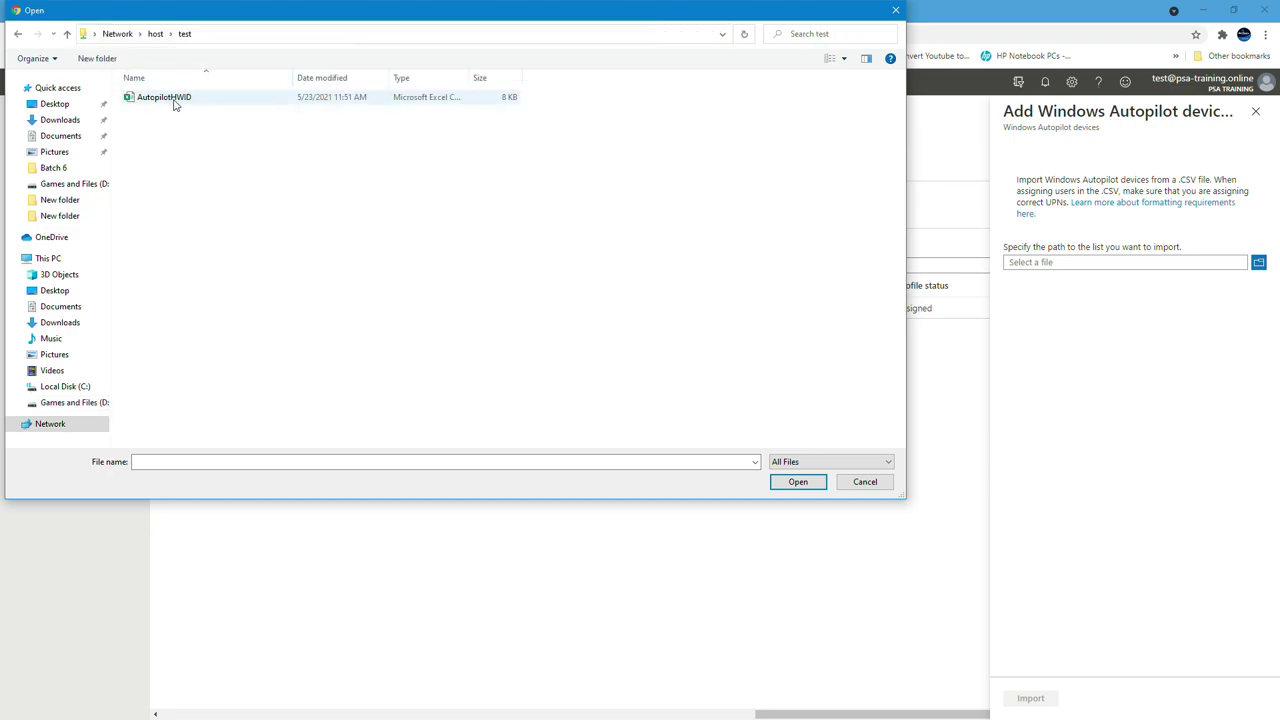
double_click(164, 97)
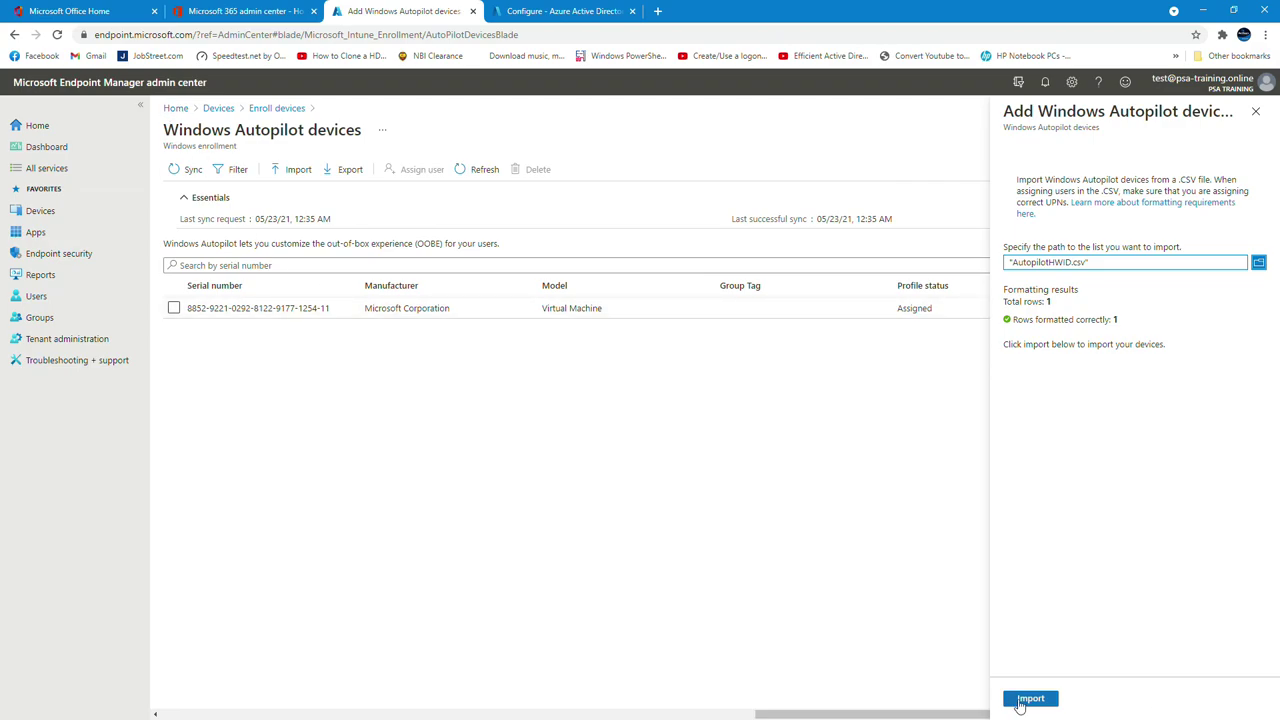
click(1027, 703)
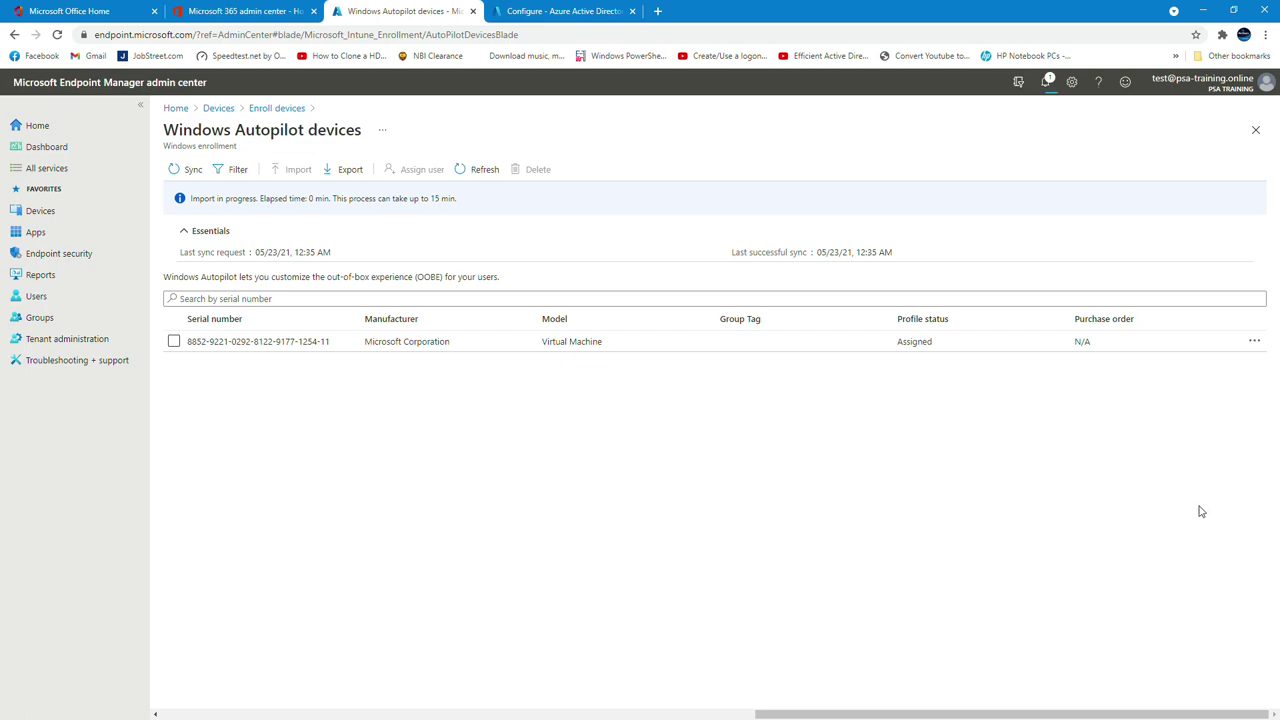
Check Notifications for the running Importing devices task, then switch to the VM window
click(1046, 82)
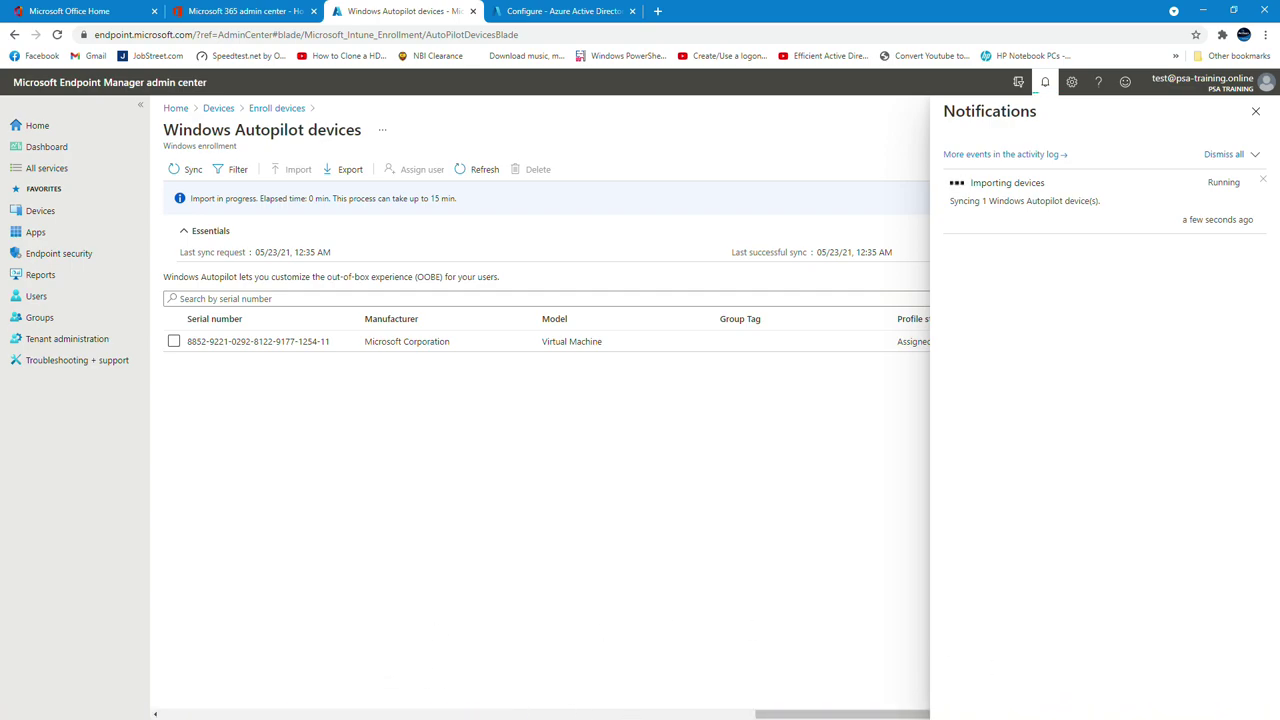
key(alt+Tab)
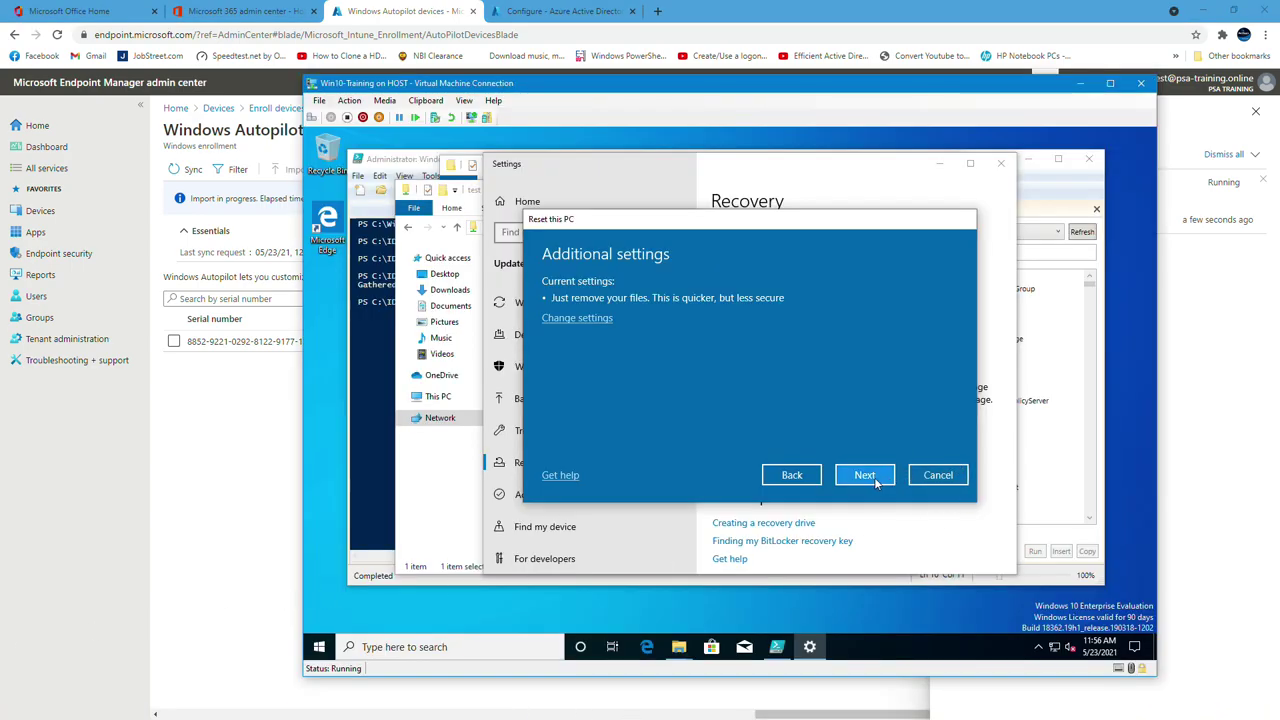
Continue through Reset this PC and confirm the Win10-Training VM reset, removing everything
click(876, 483)
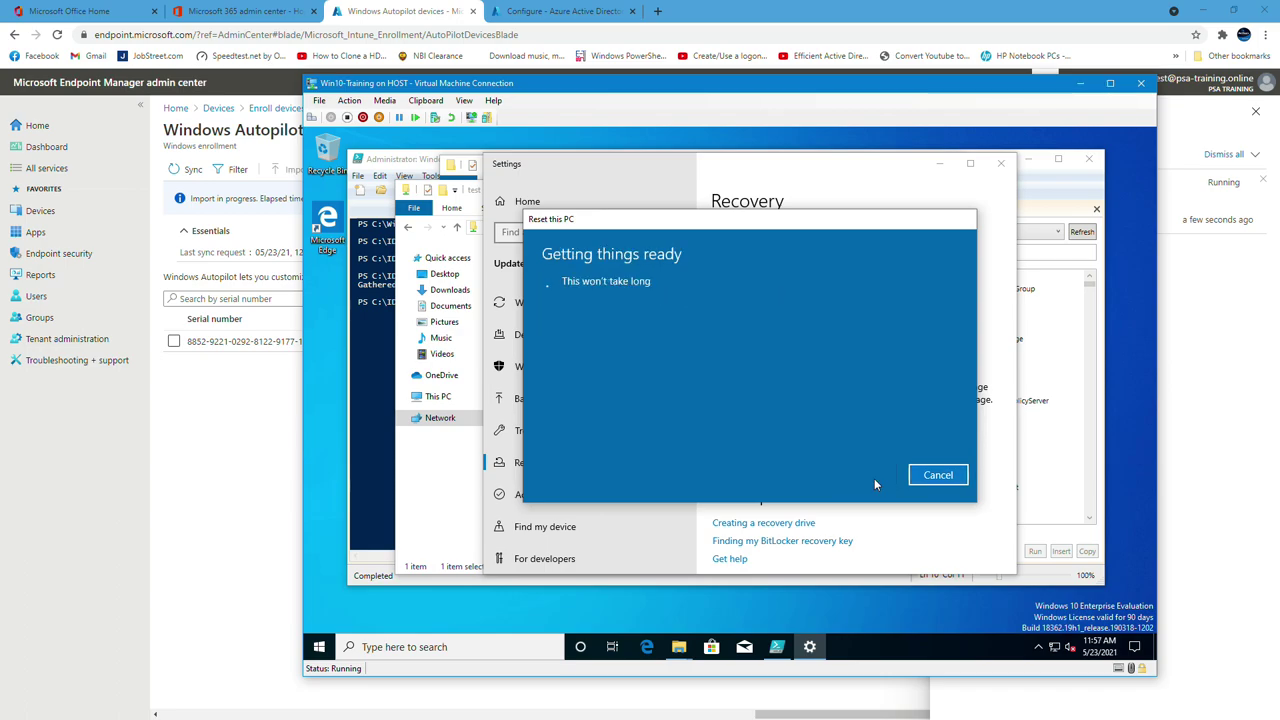
drag(902, 84, 673, 65)
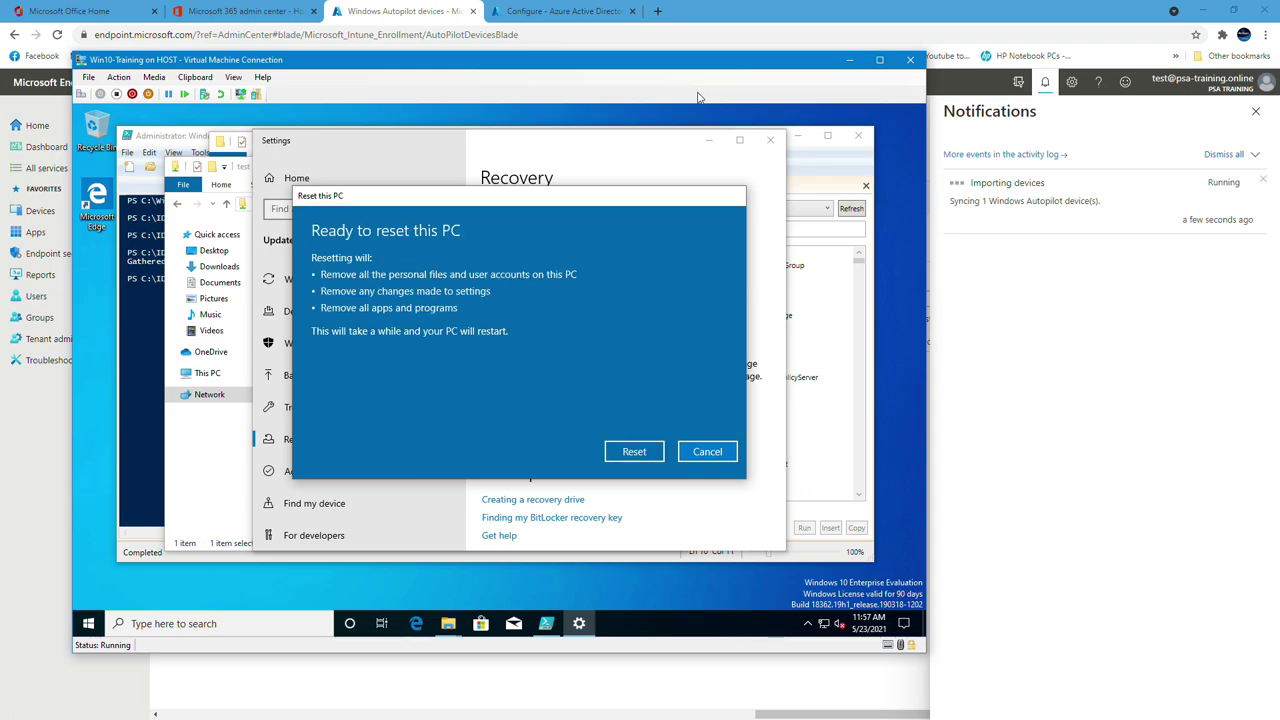
click(647, 452)
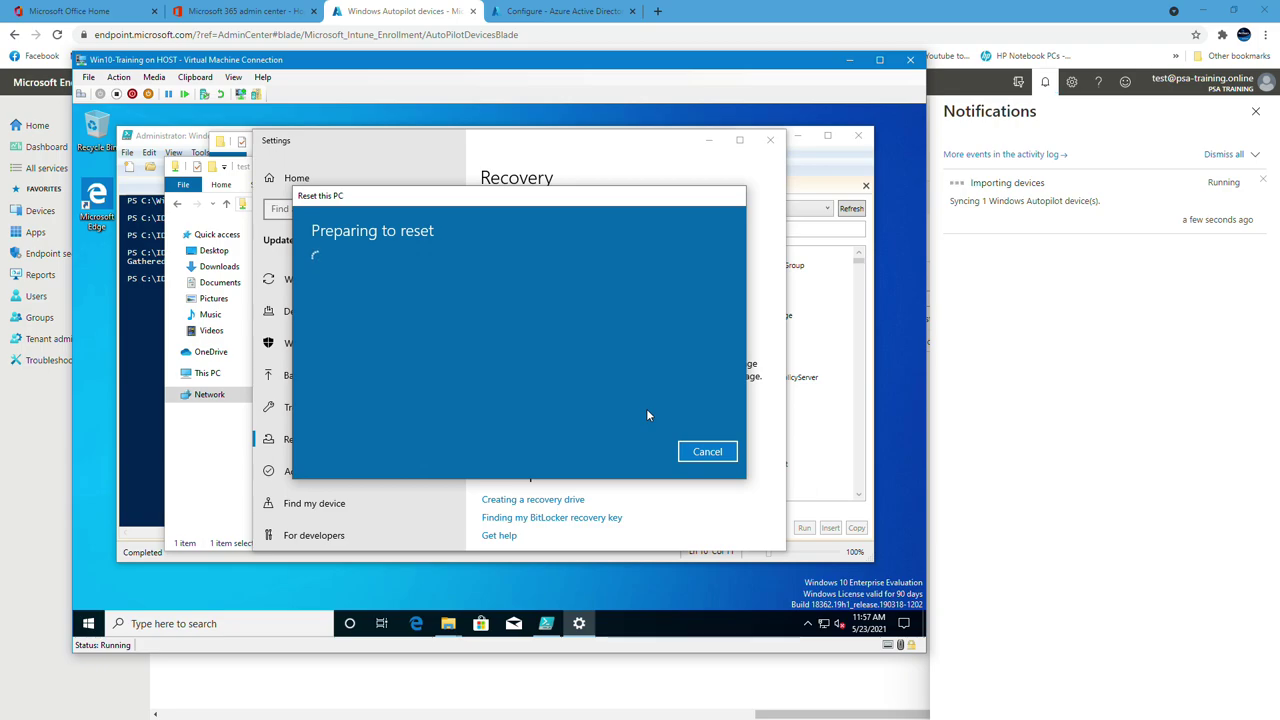
Show the VM's system details by running 'control system' from the Run prompt
right_click(88, 623)
click(123, 550)
text(control sy)
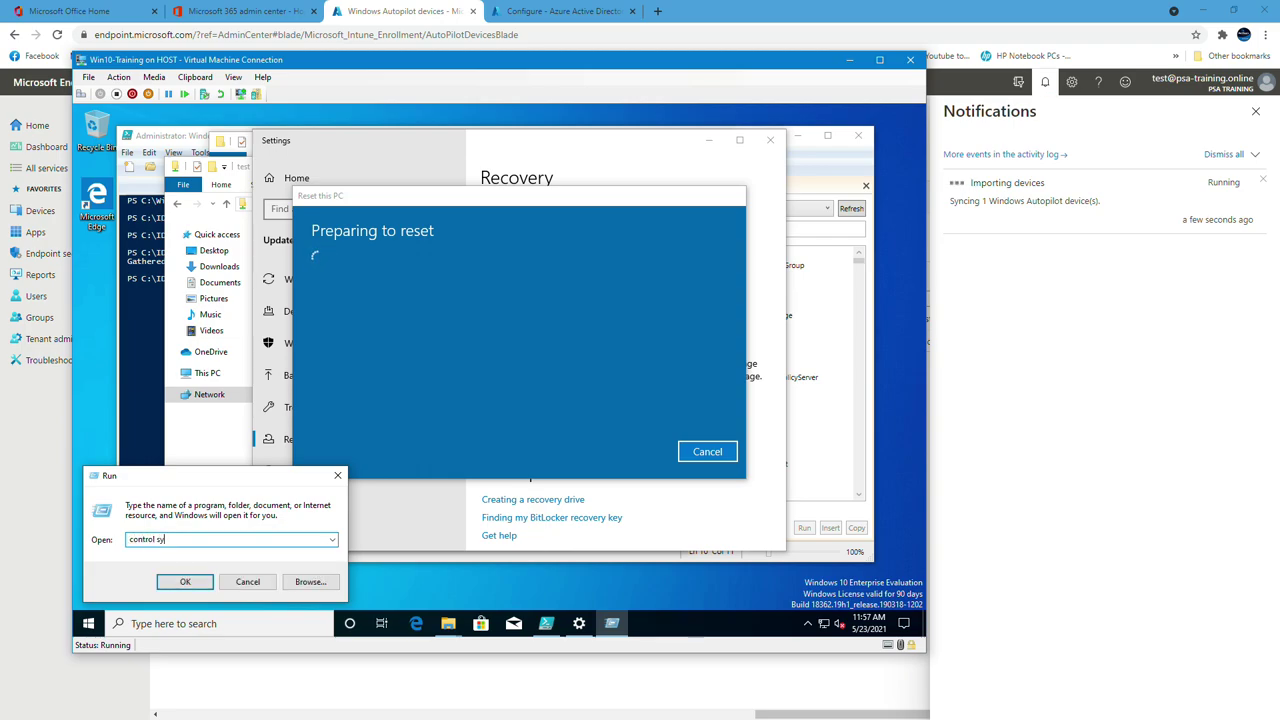
text(stem)
key(Return)
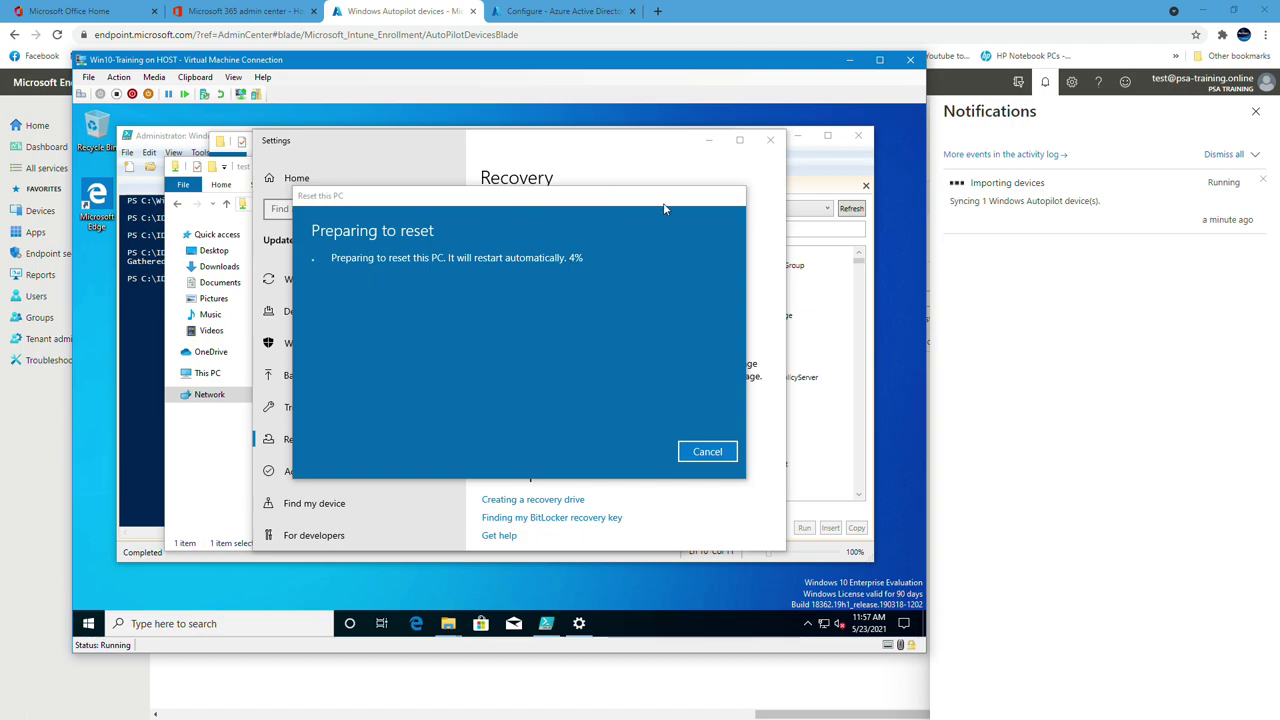
key(super+Pause)
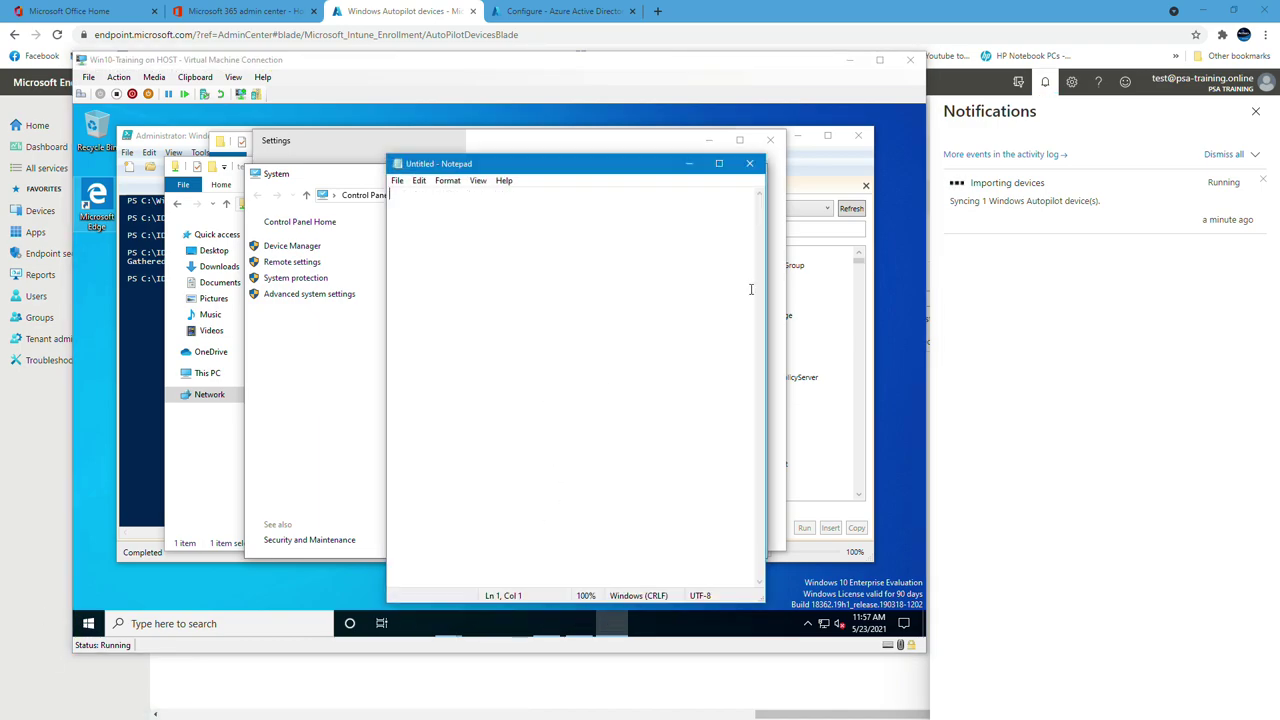
Record the computer name DESKTOP-8UD25U4 in Notepad, then return to the reset progress
drag(633, 181, 1133, 219)
text(DESKTOP-)
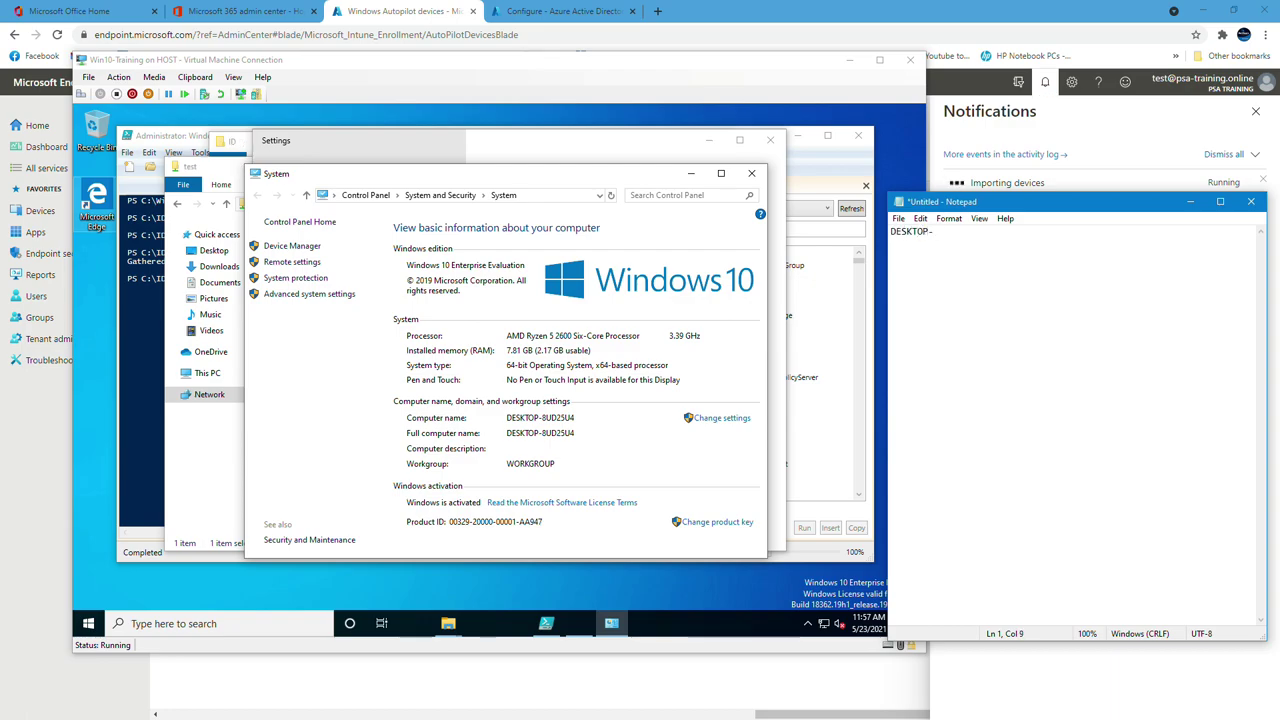
text(8UD)
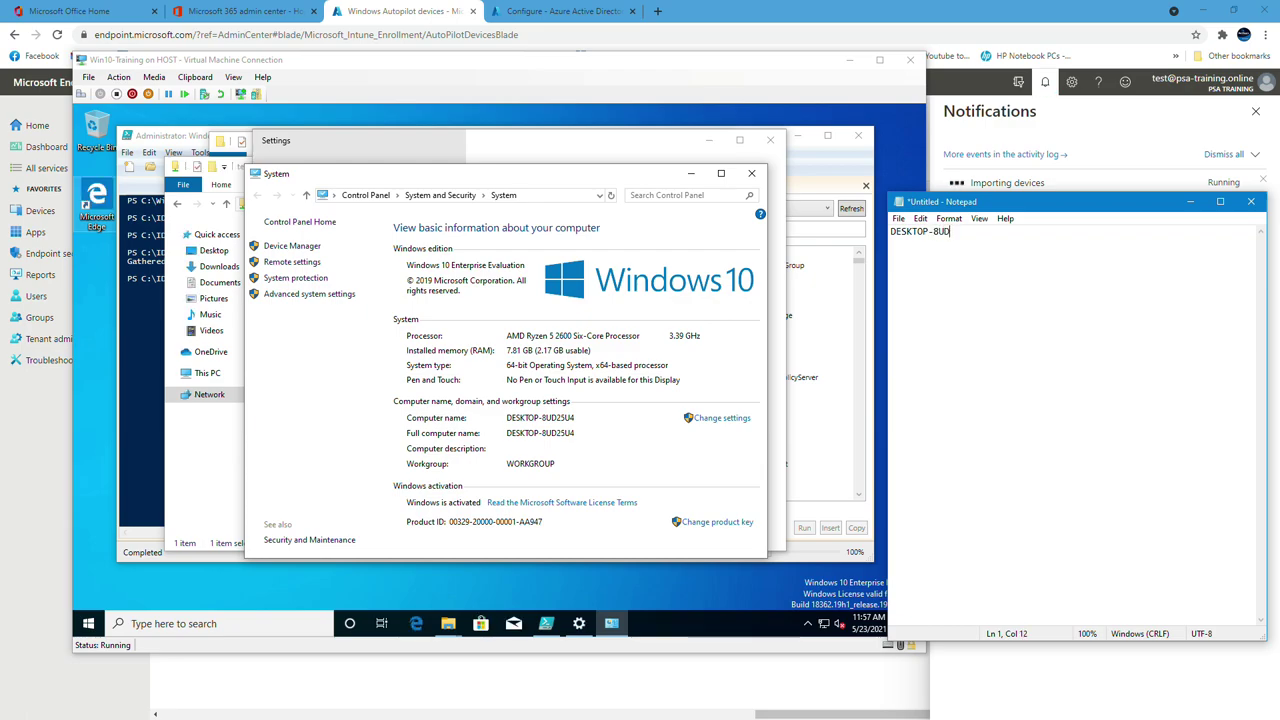
text(25U4)
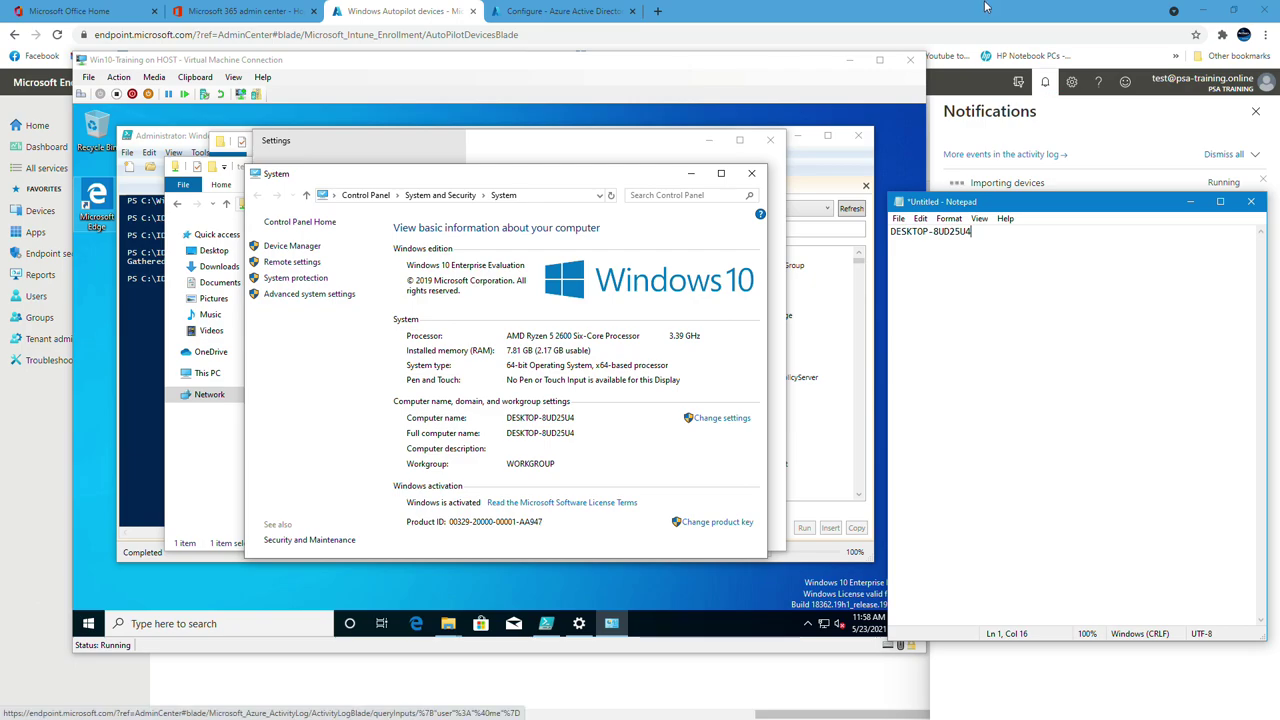
click(643, 148)
Close the import notifications and refresh the Autopilot devices list to show the new VM
click(977, 7)
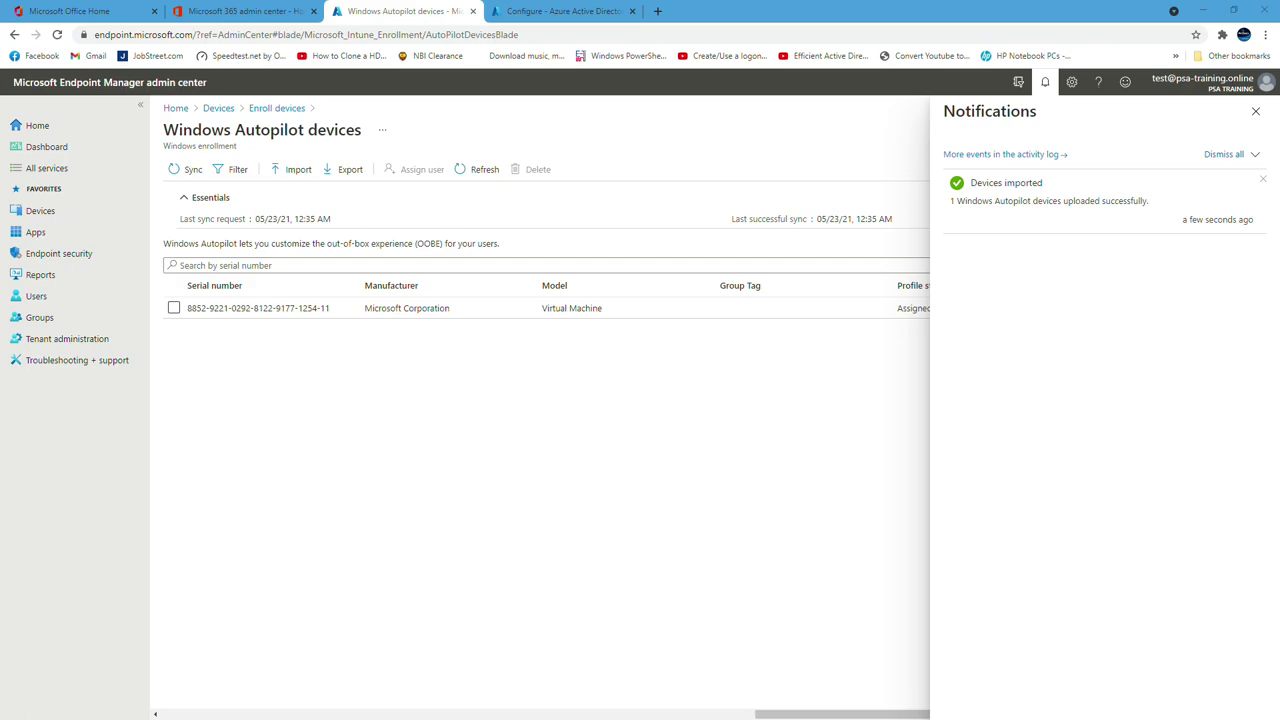
click(1256, 111)
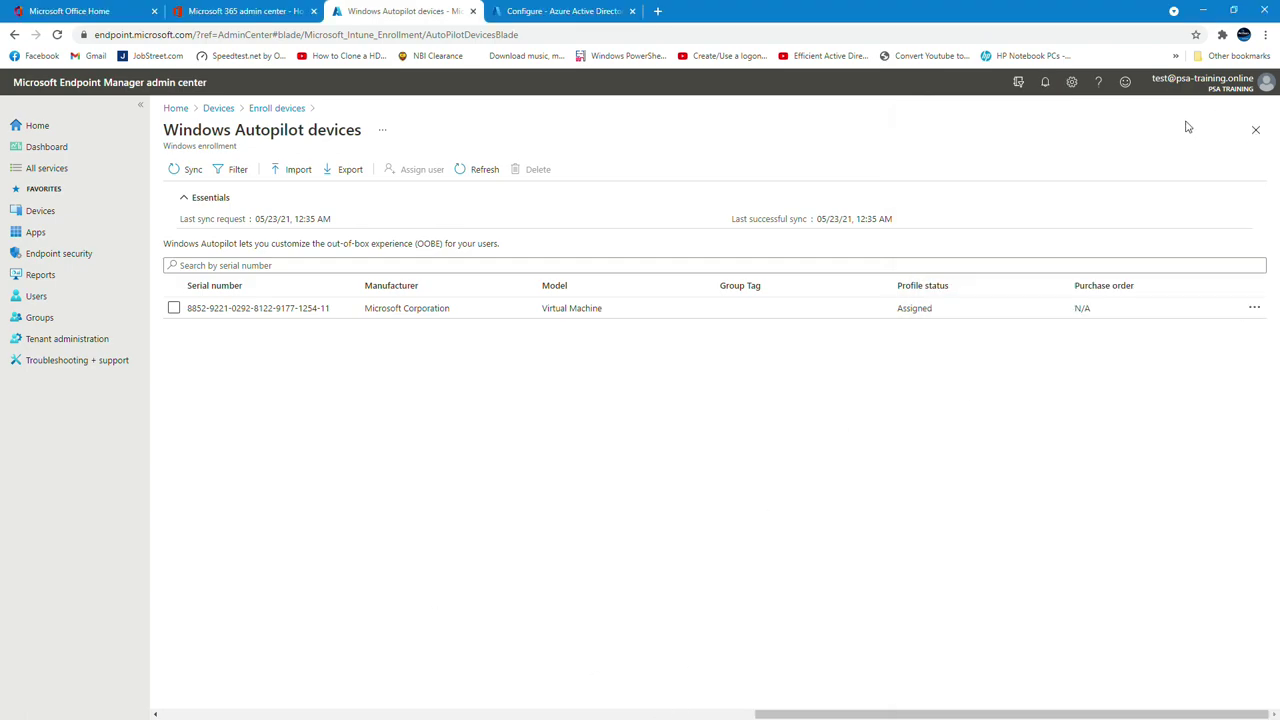
click(481, 169)
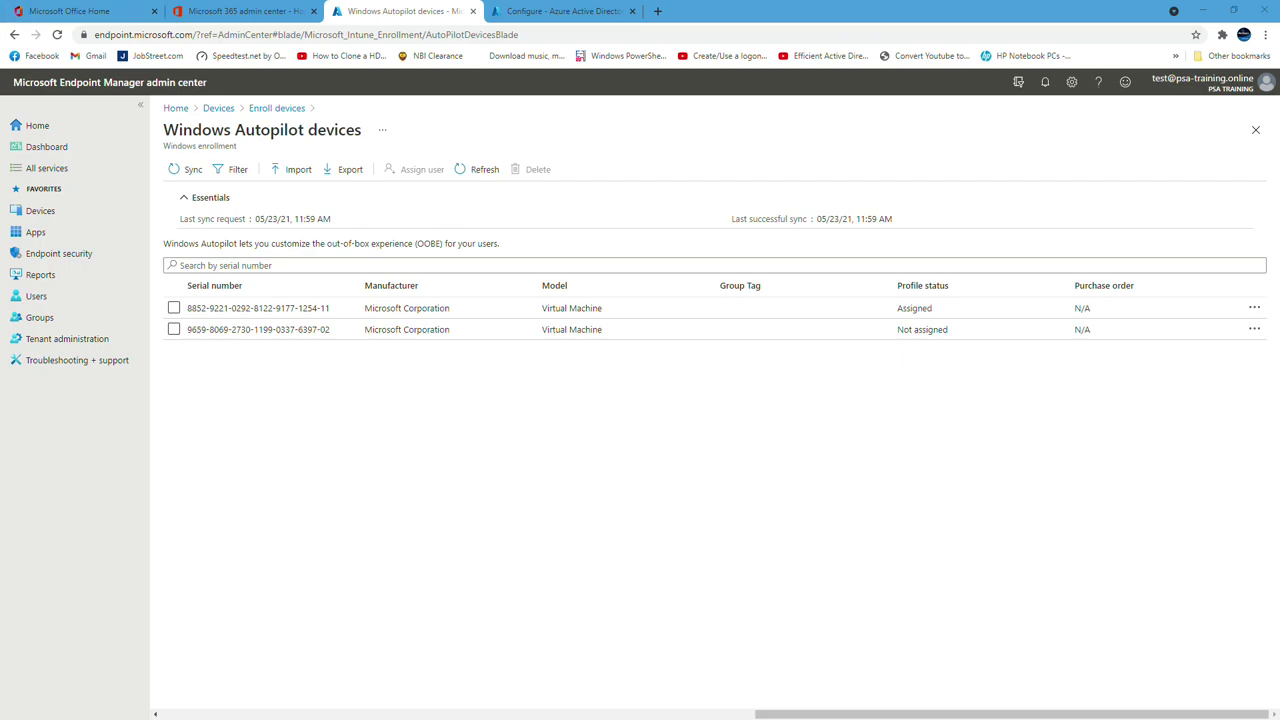
Browse to the \\host\test share in File Explorer
key(super+e)
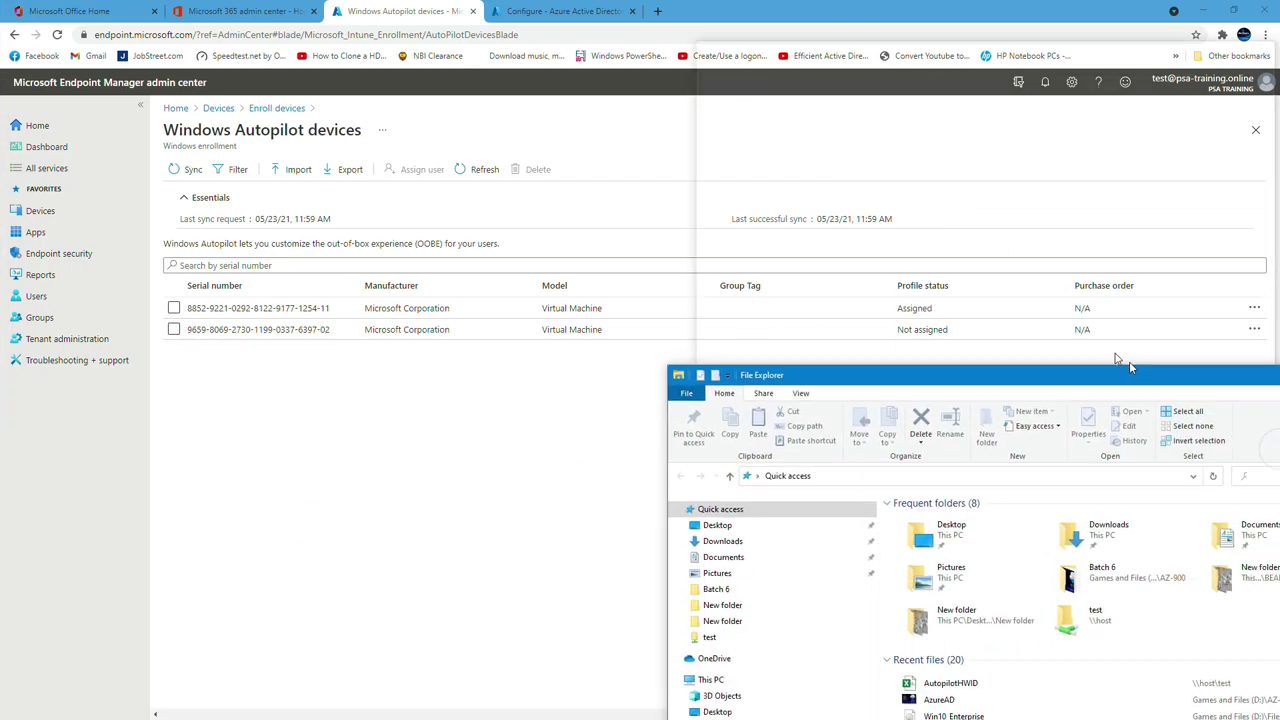
click(812, 298)
text(\\host\)
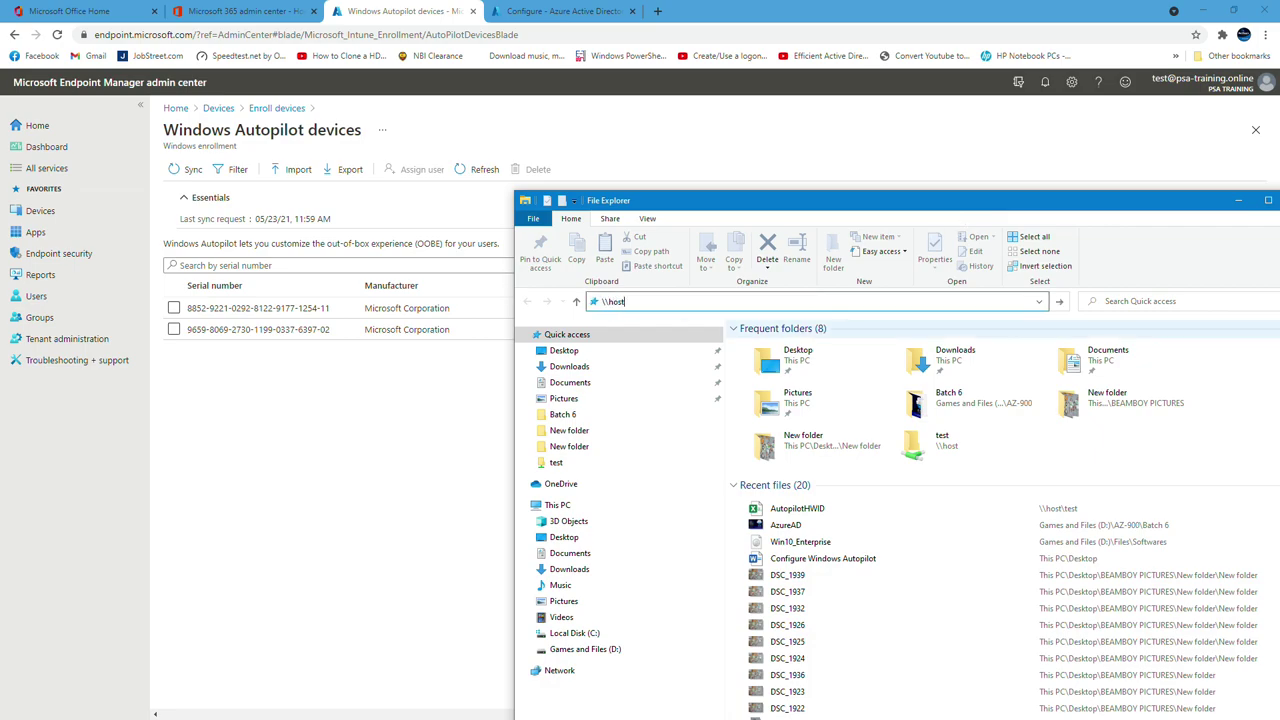
key(Return)
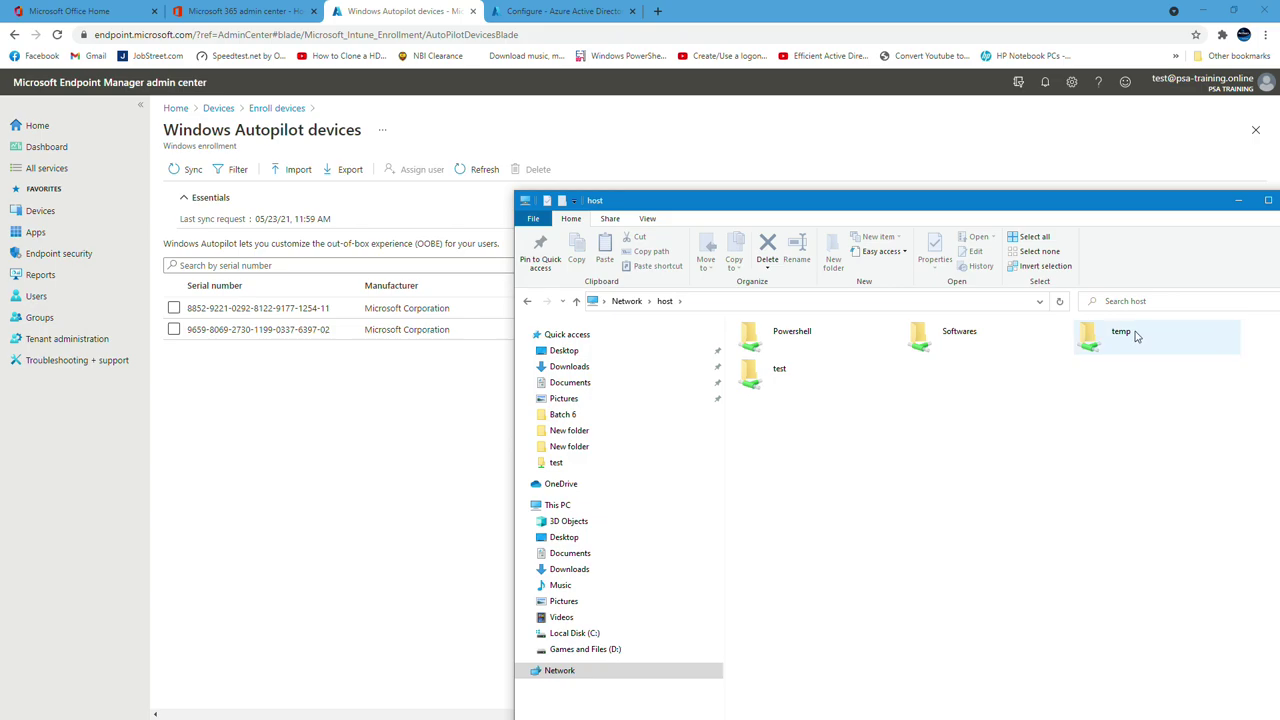
drag(1060, 200, 1030, 90)
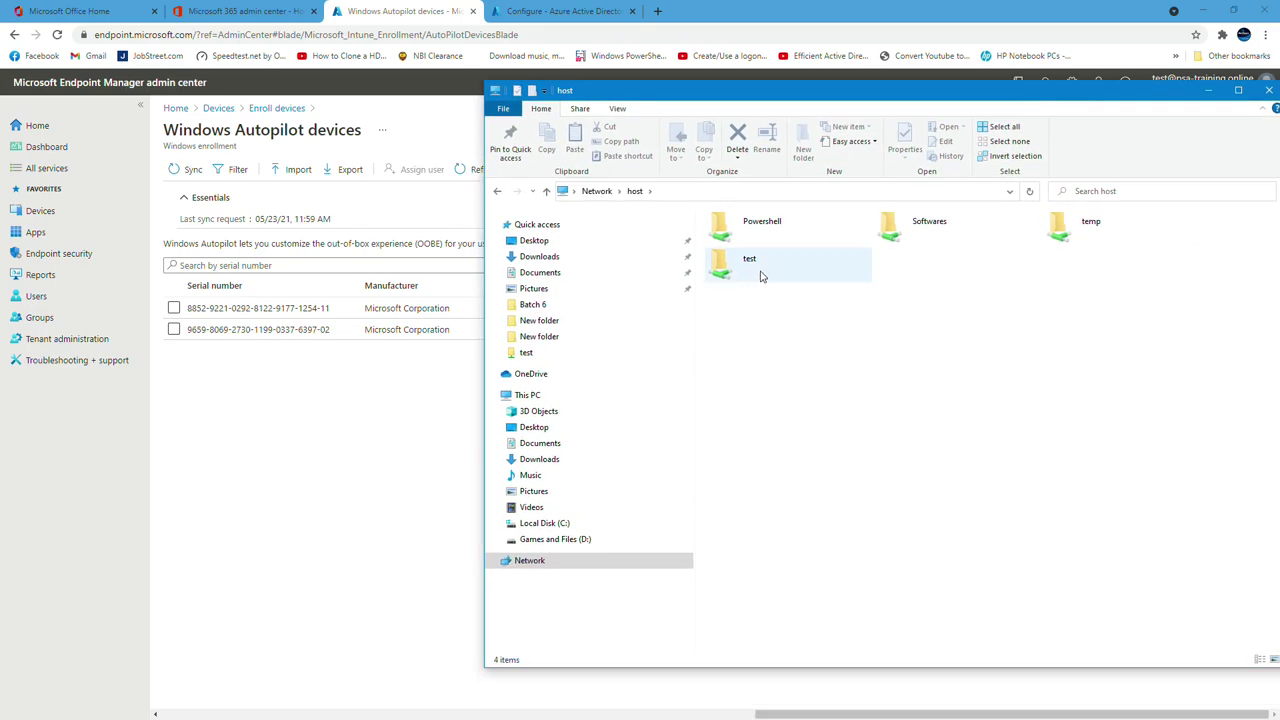
double_click(760, 274)
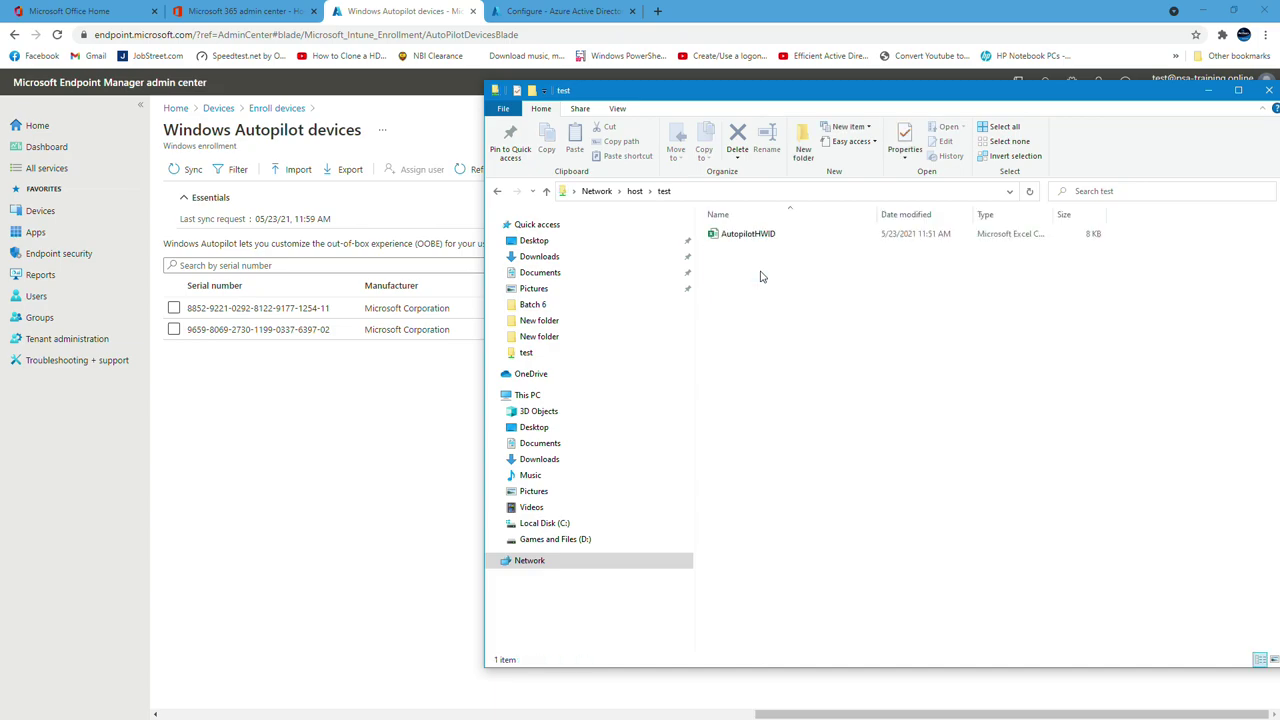
Open AutopilotHWID in Excel to read serials, then show details for the device ending 6397-02
click(763, 236)
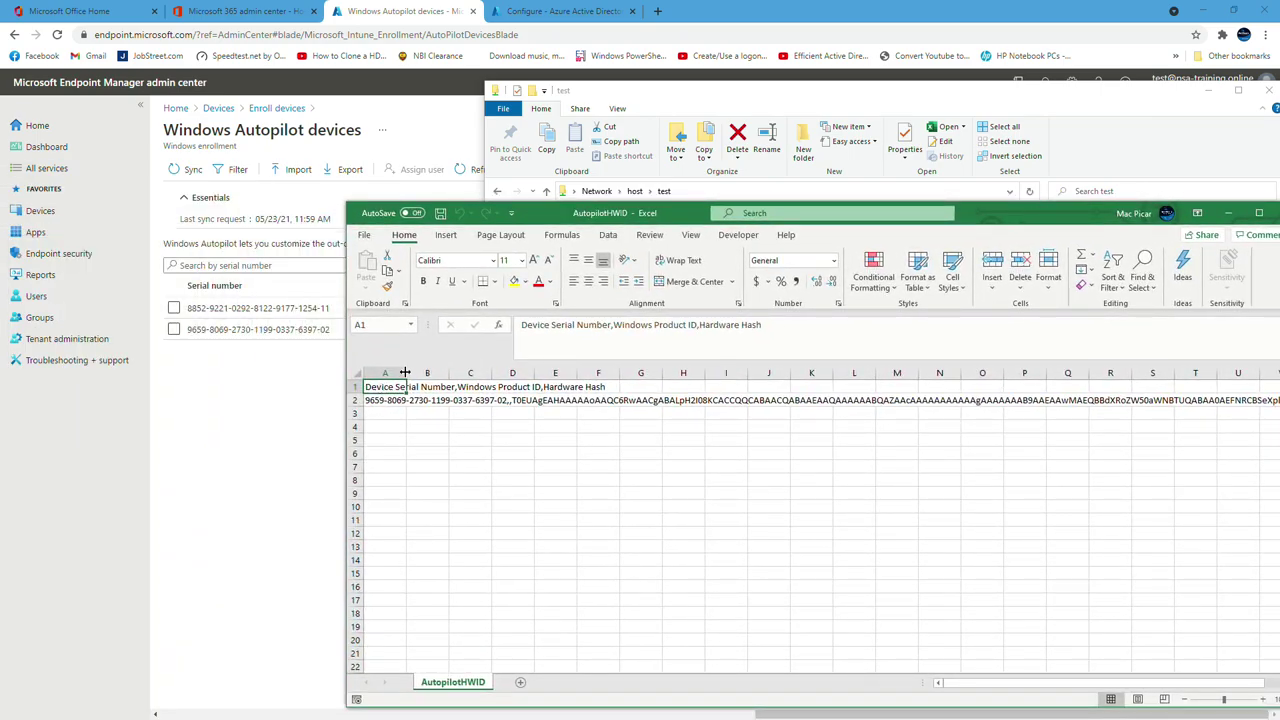
drag(405, 372, 505, 373)
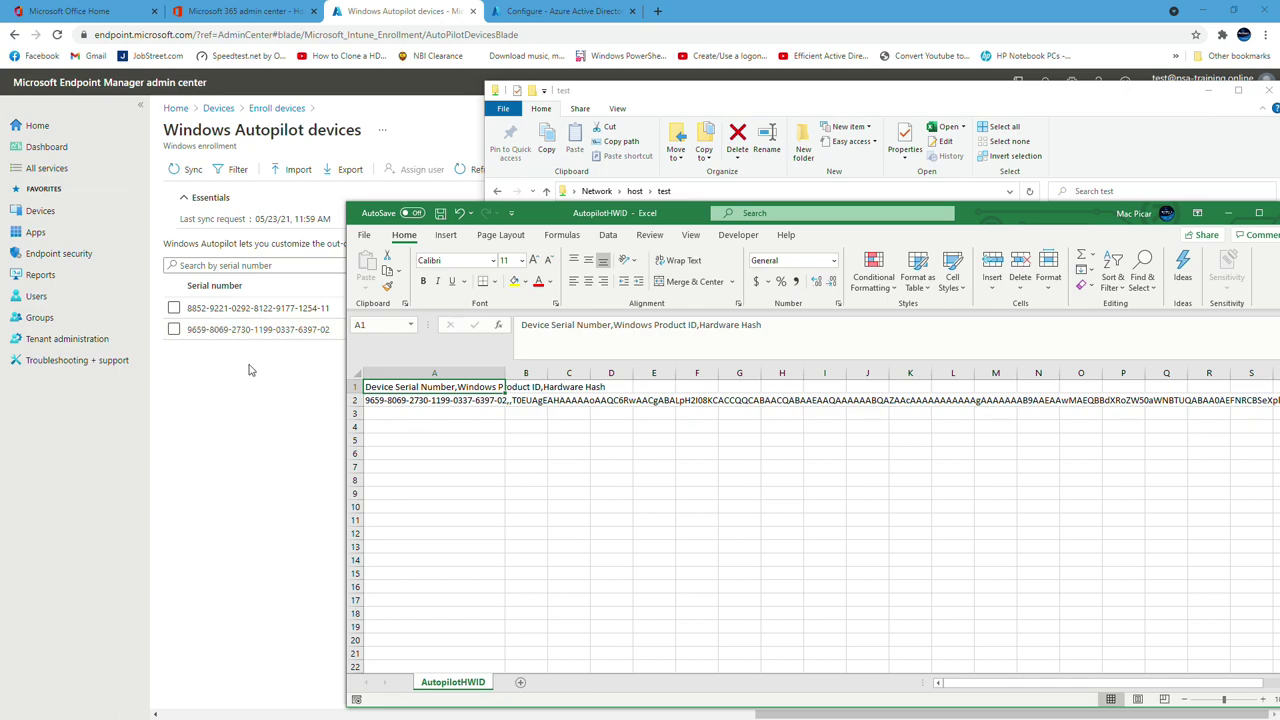
click(277, 338)
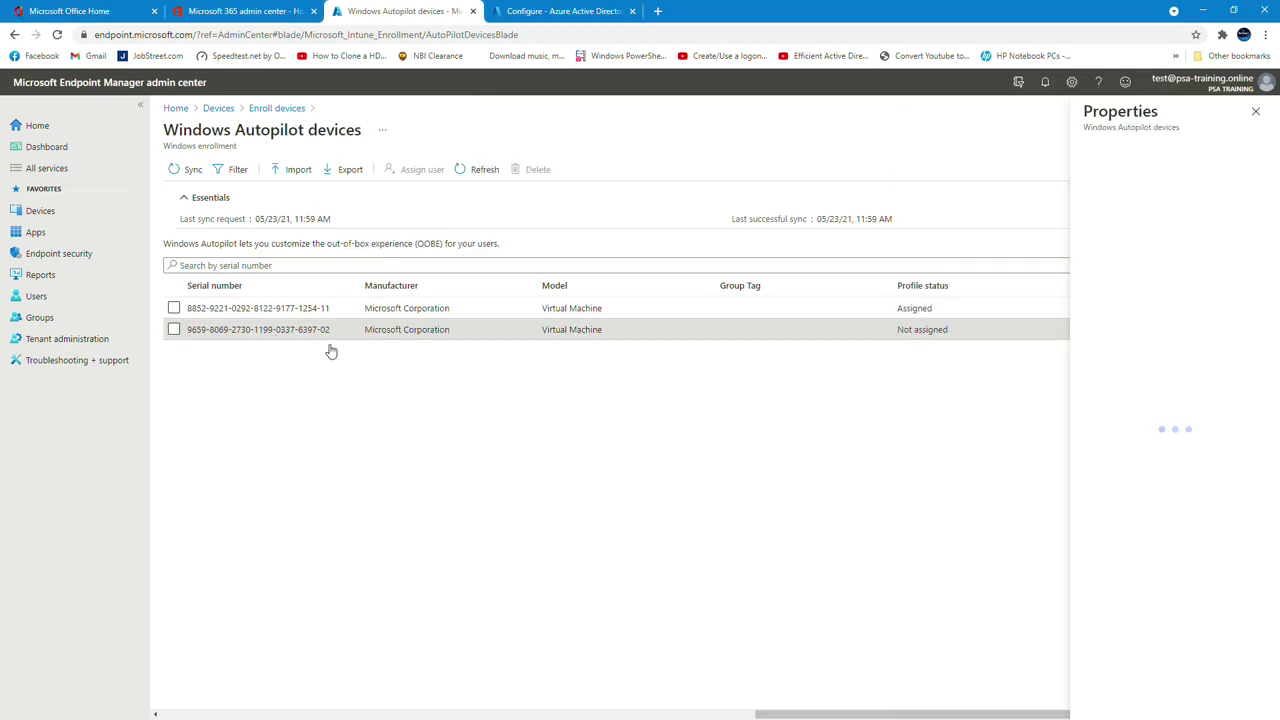
Close the device Properties panel to return to the Windows Autopilot devices list
click(1256, 111)
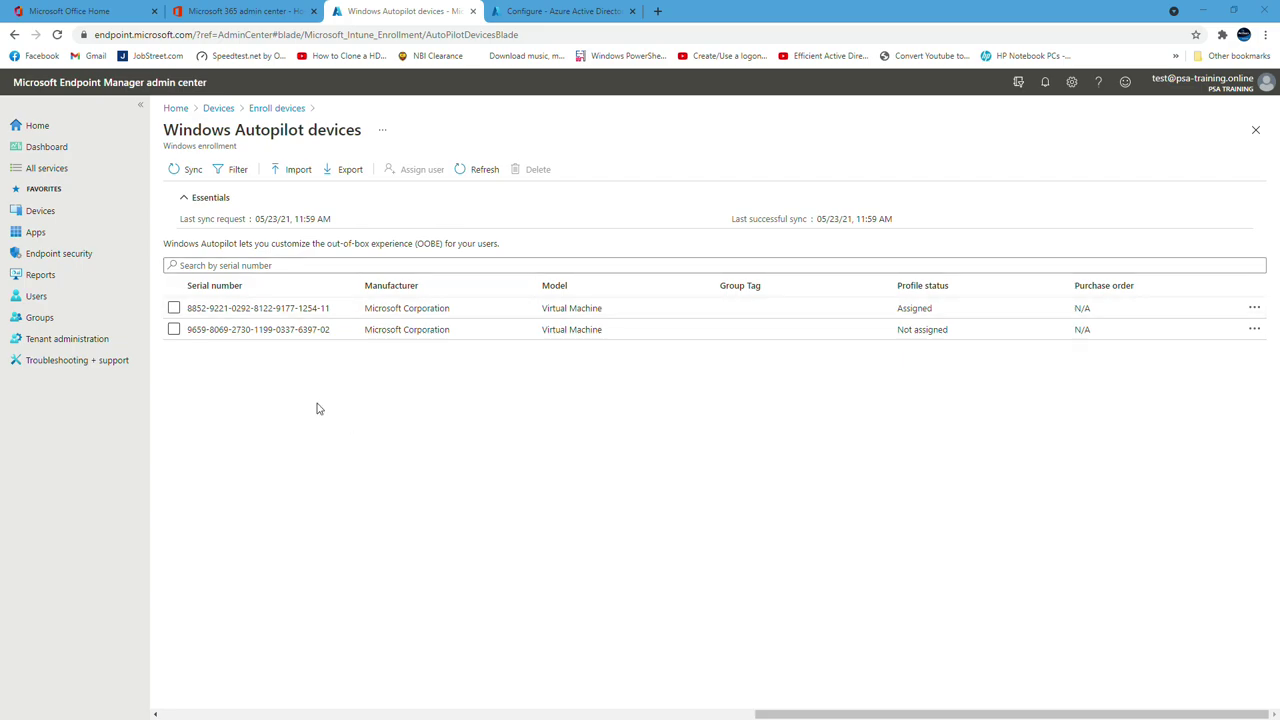
Start a new group named 'Autopilot Enrtoll'
click(40, 320)
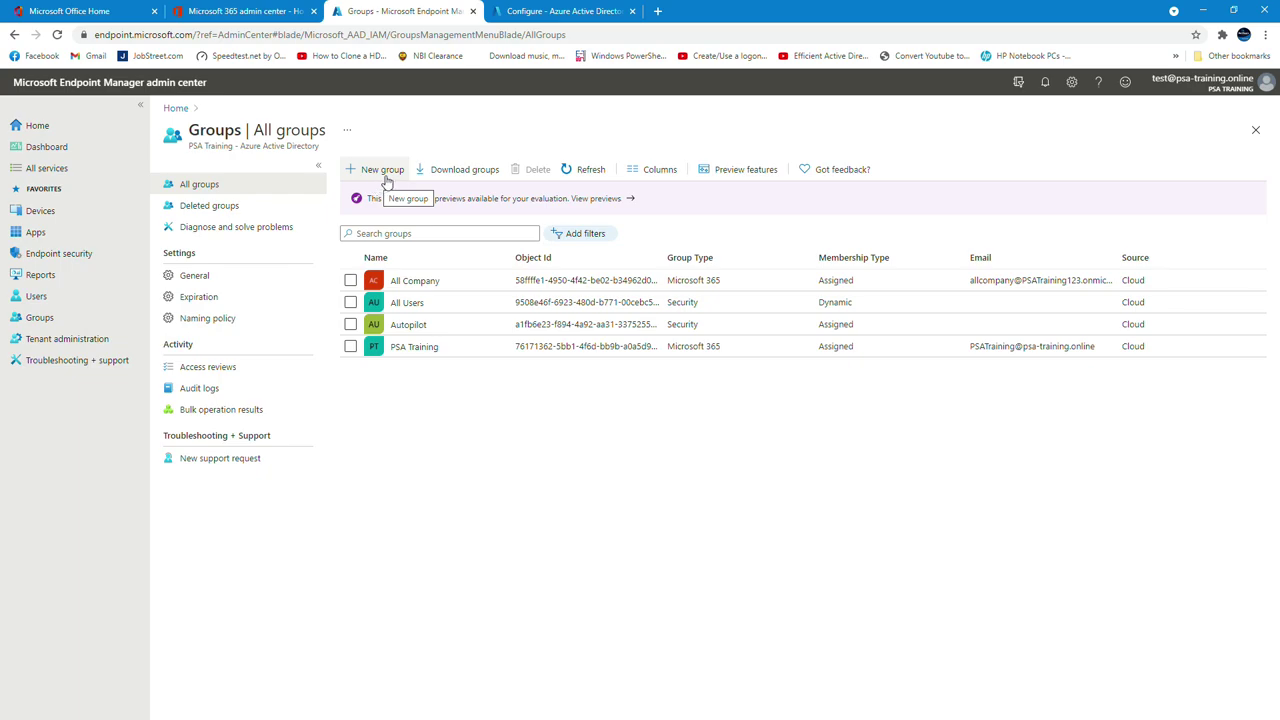
click(383, 170)
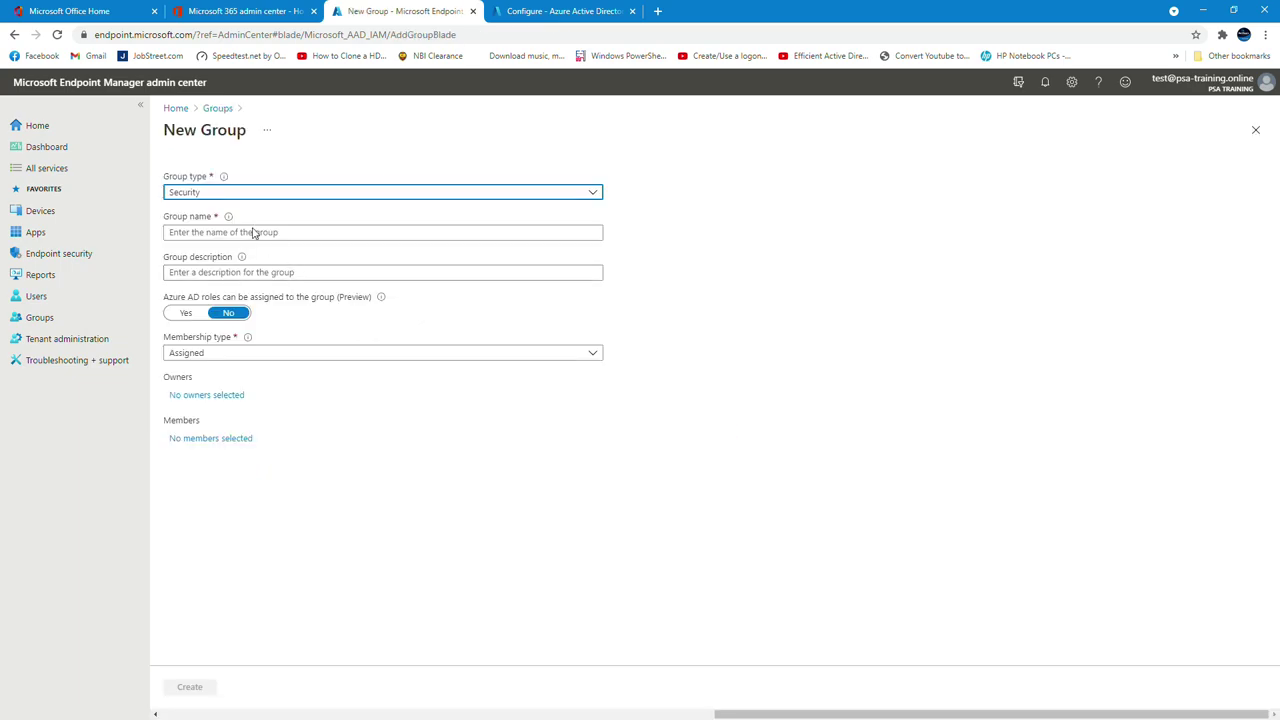
click(220, 232)
text(A)
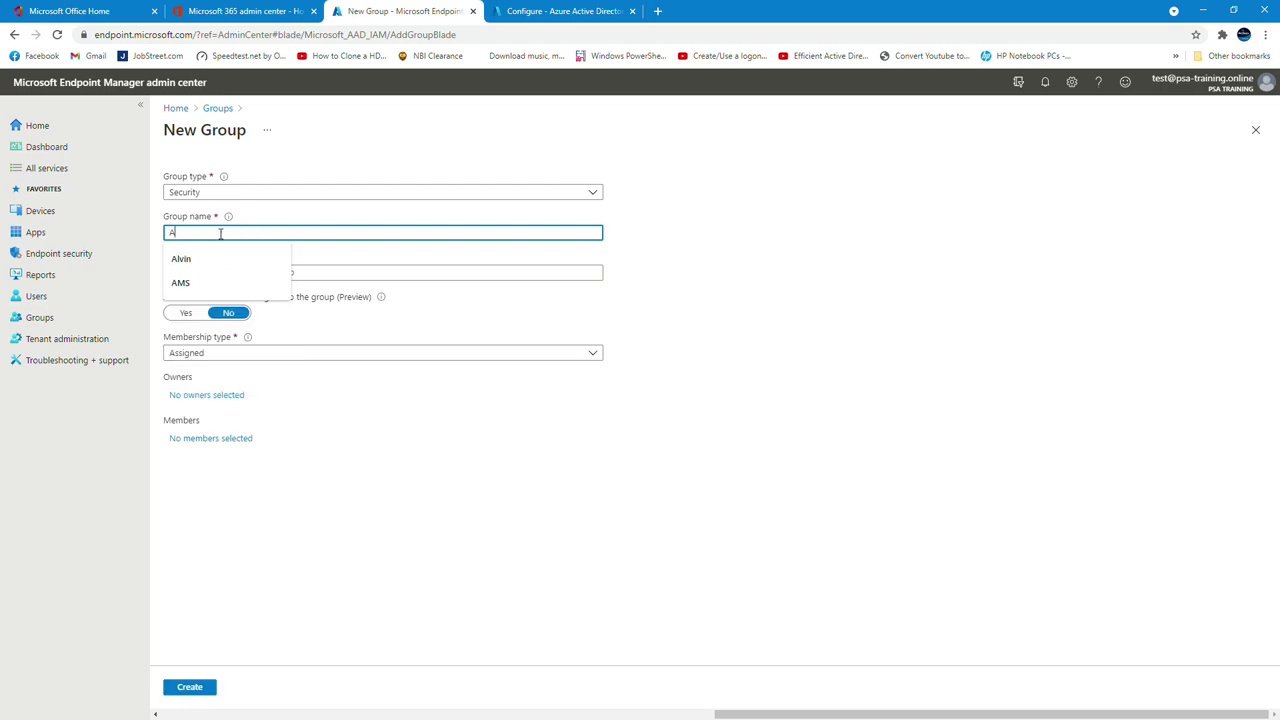
text(utopilot Enrtoll)
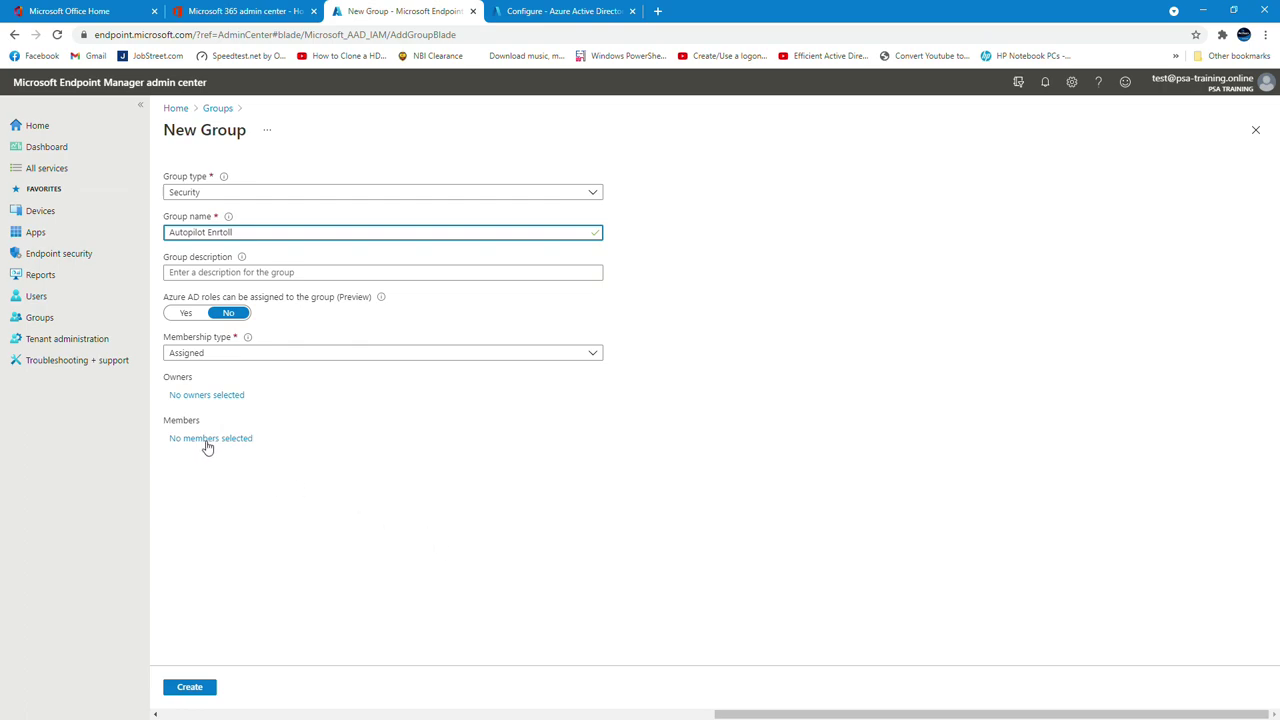
Add device DESKTOP-8UD25U4 as the only member and create the group
click(209, 440)
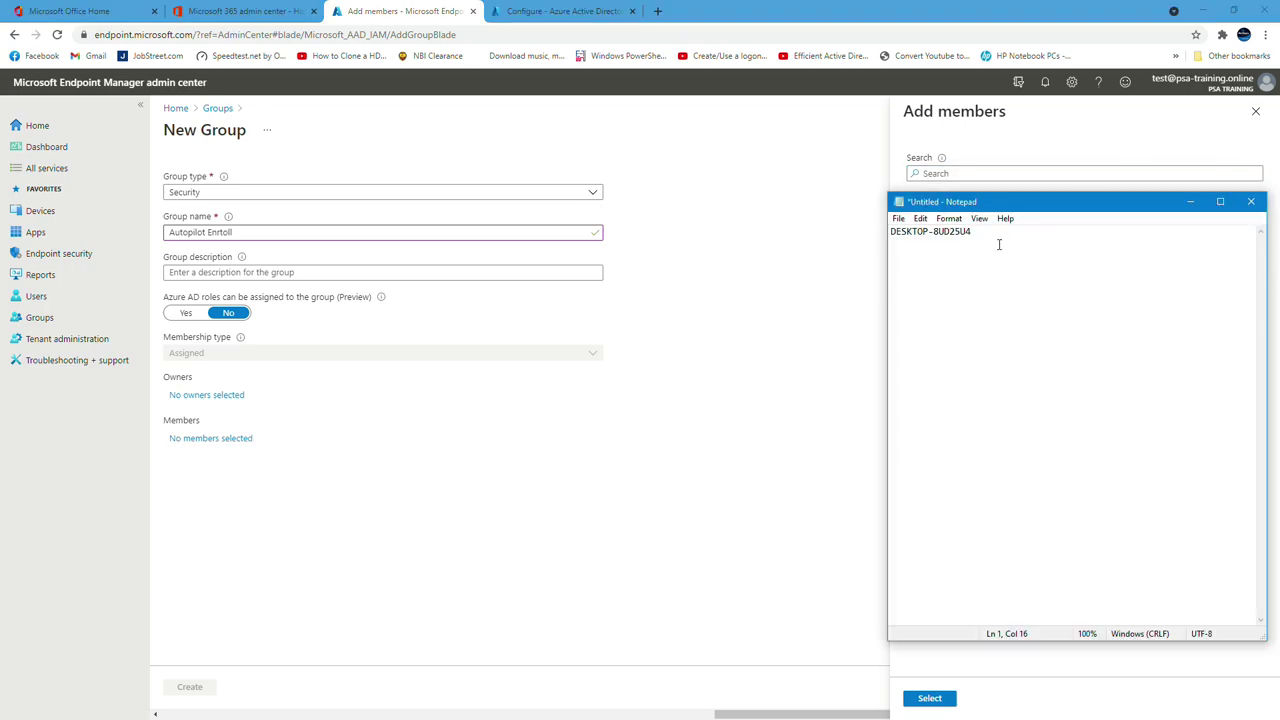
drag(1000, 240, 727, 215)
key(ctrl+c)
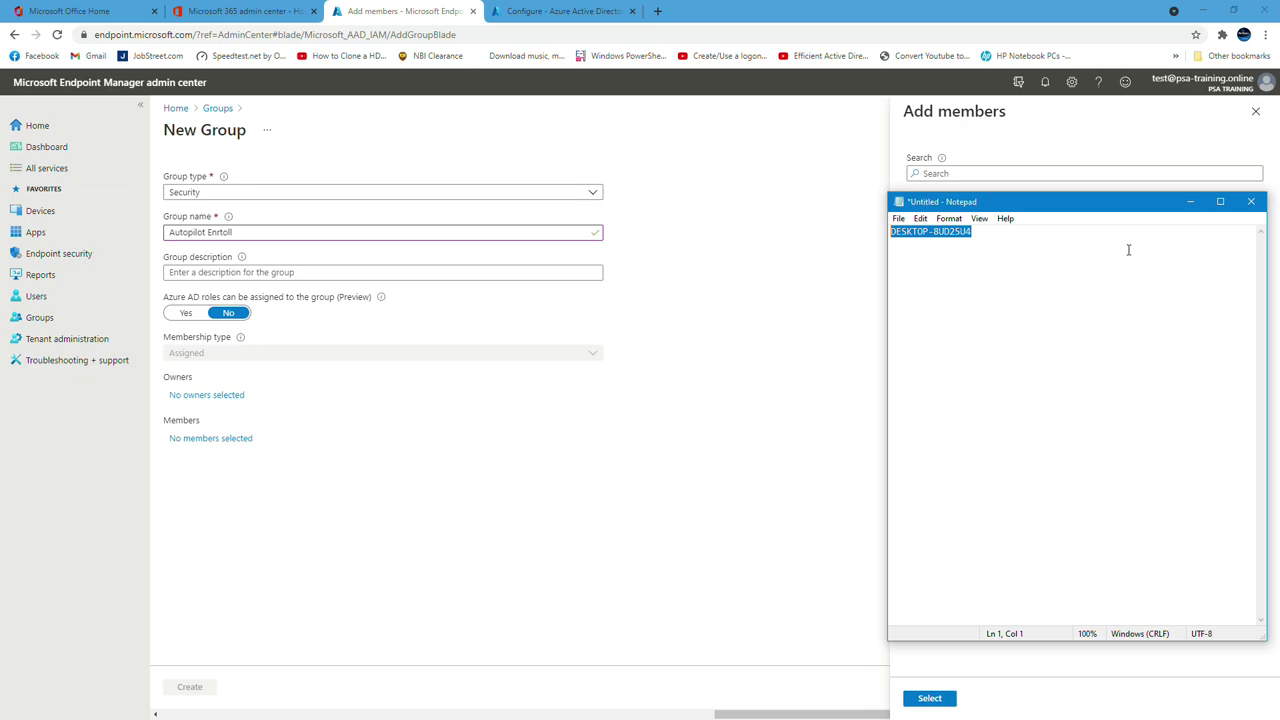
drag(1066, 204, 580, 170)
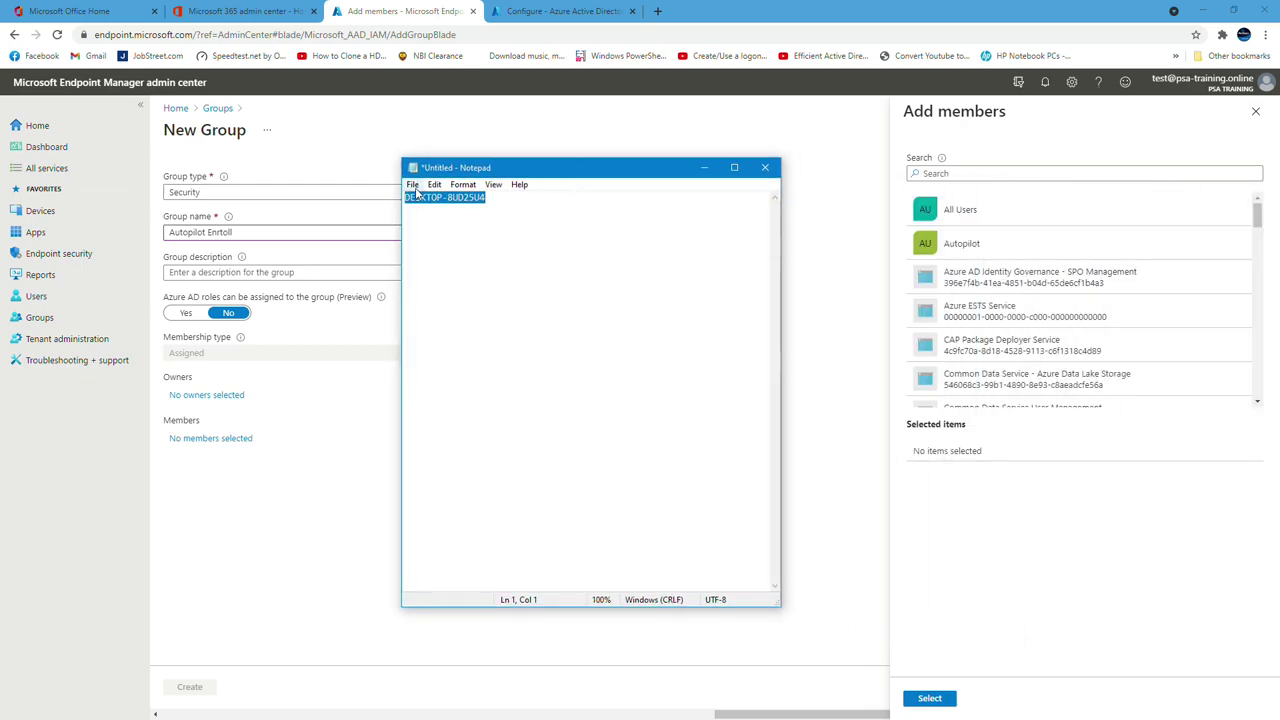
click(949, 174)
key(ctrl+v)
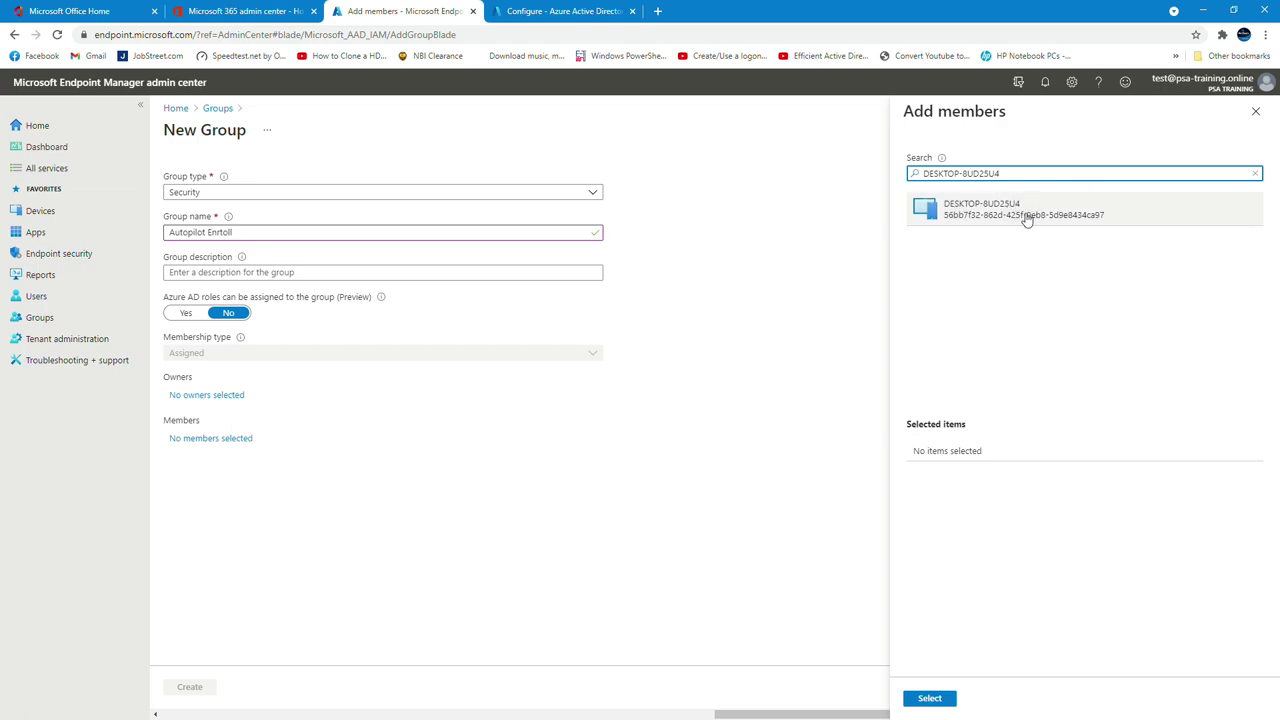
click(1026, 220)
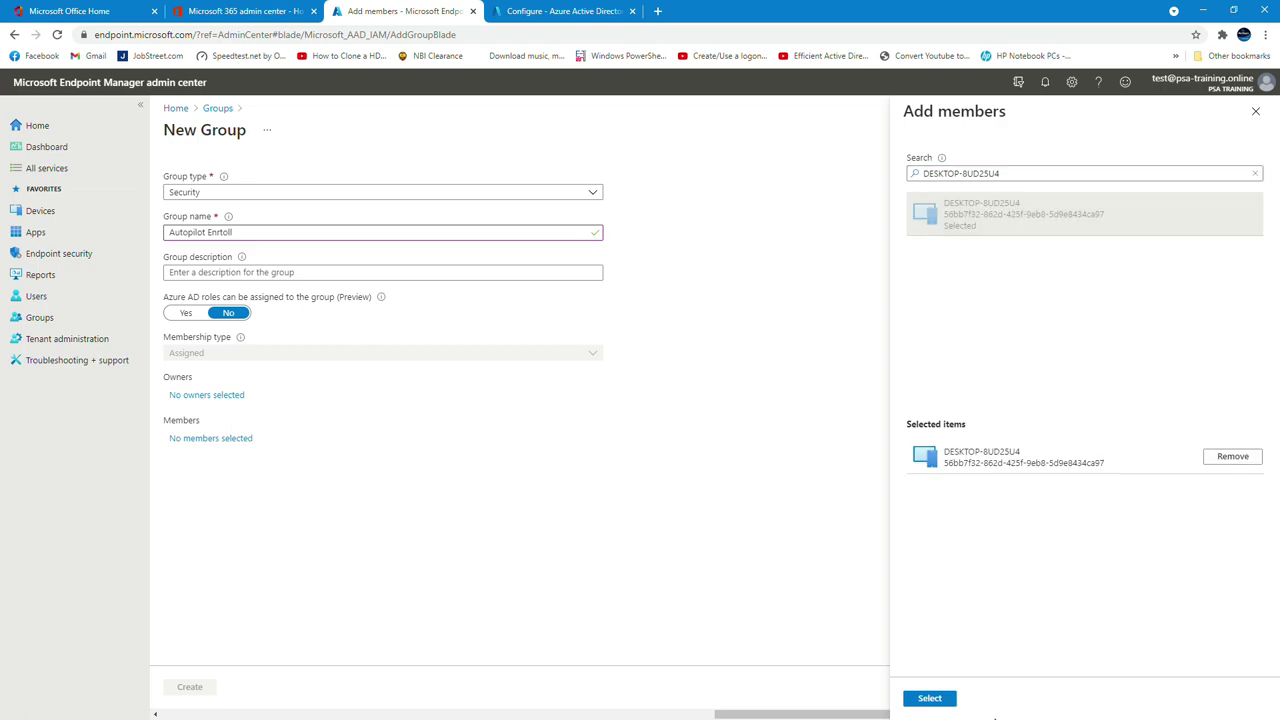
click(942, 703)
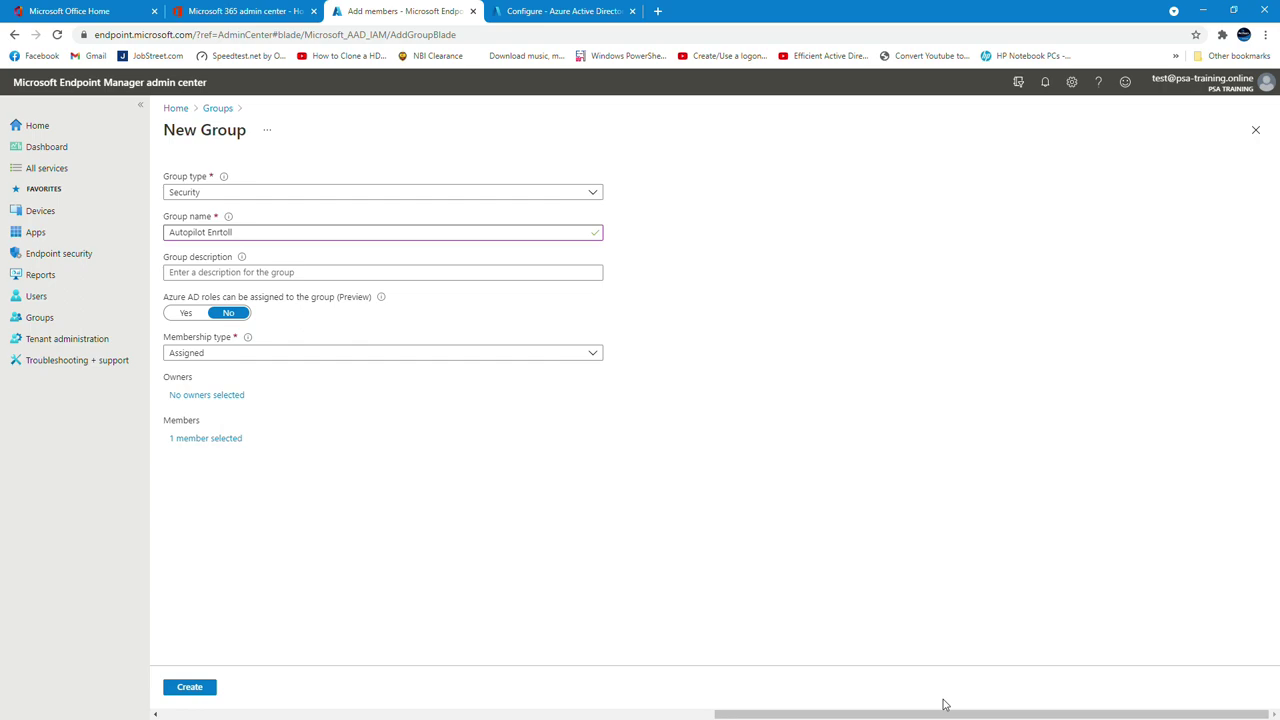
click(194, 689)
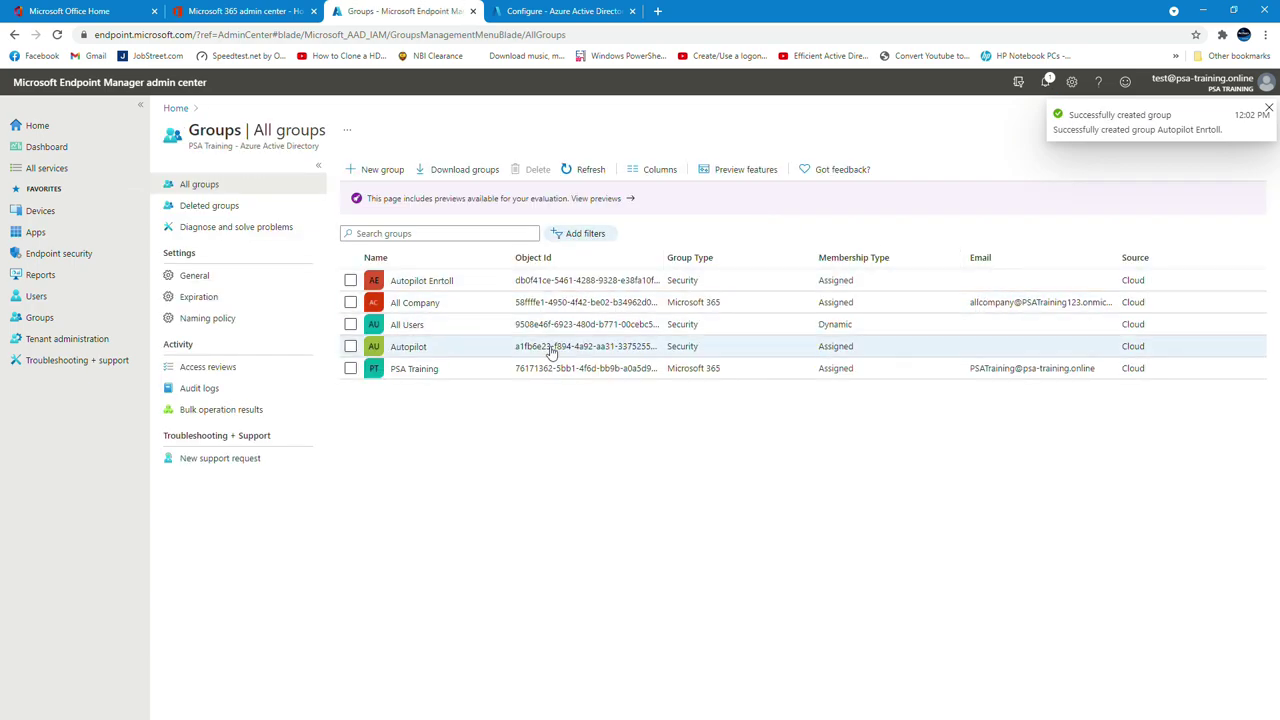
Verify DESKTOP-8UD25U4 appears in Autopilot Enrtoll's members, then go to the Devices overview
click(446, 283)
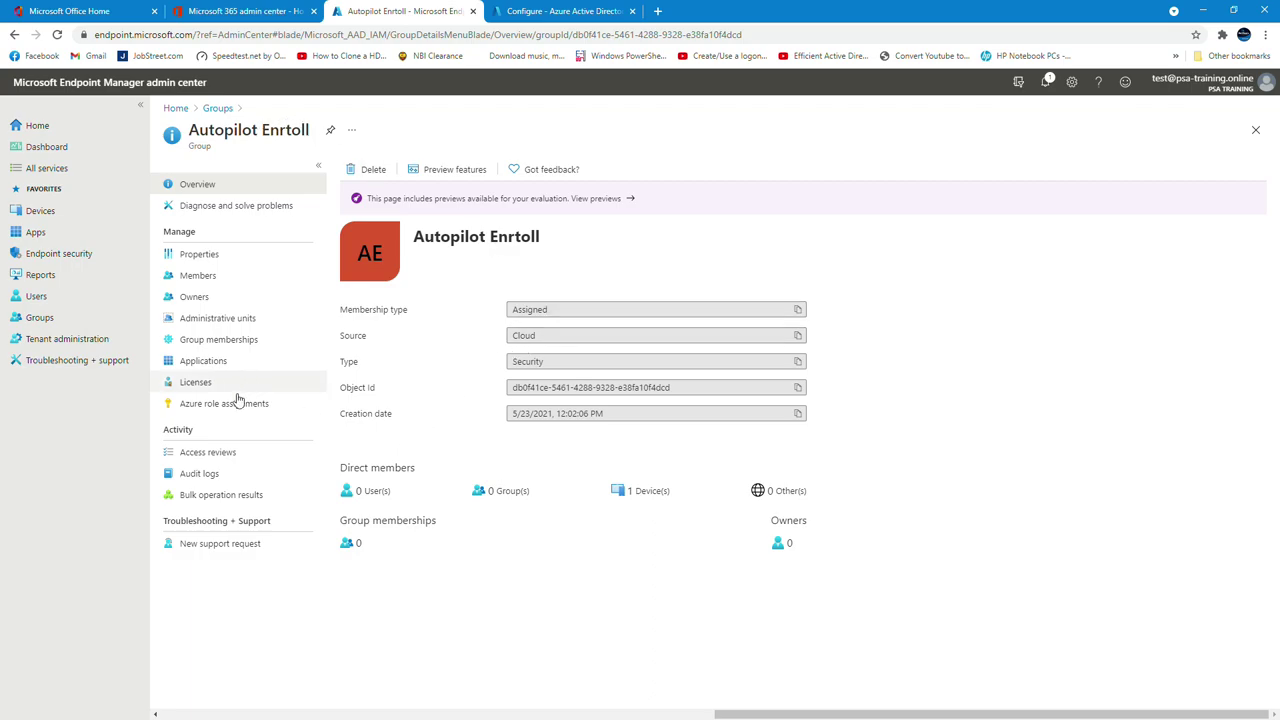
click(197, 278)
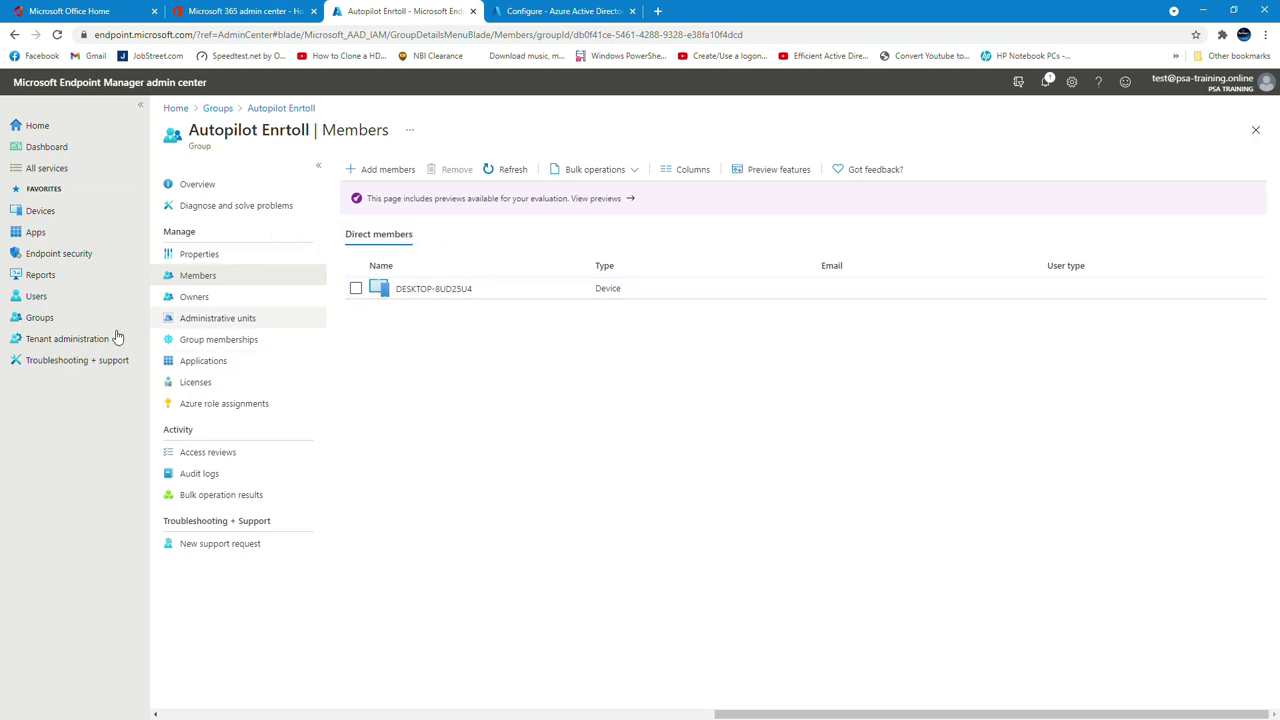
click(44, 213)
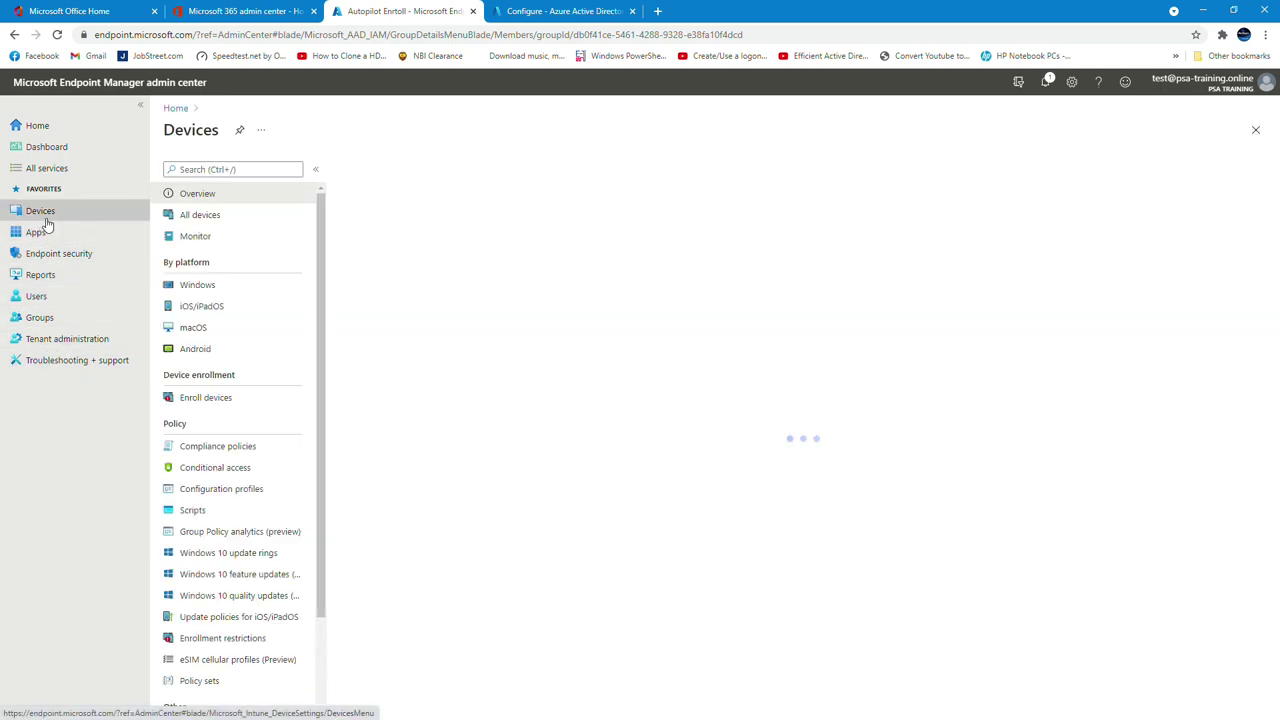
Create a Windows PC Autopilot deployment profile named 'Test Autopilot' and proceed to its OOBE settings
click(210, 399)
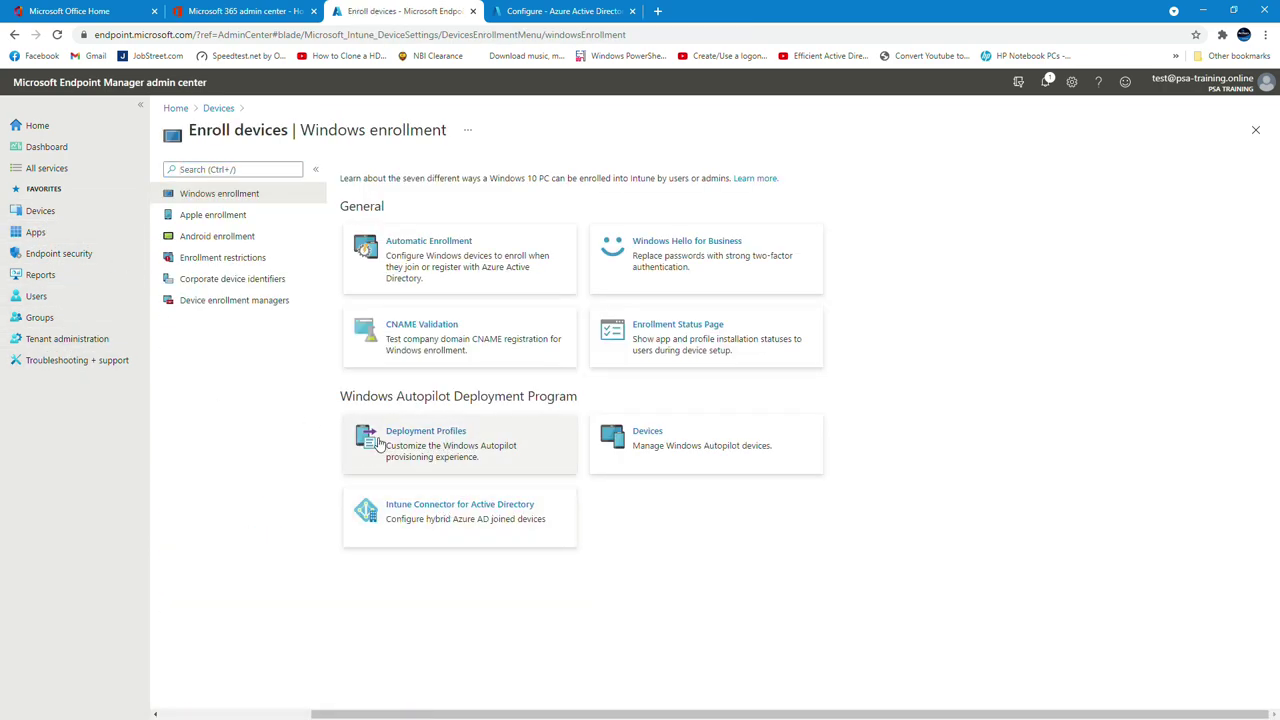
click(462, 441)
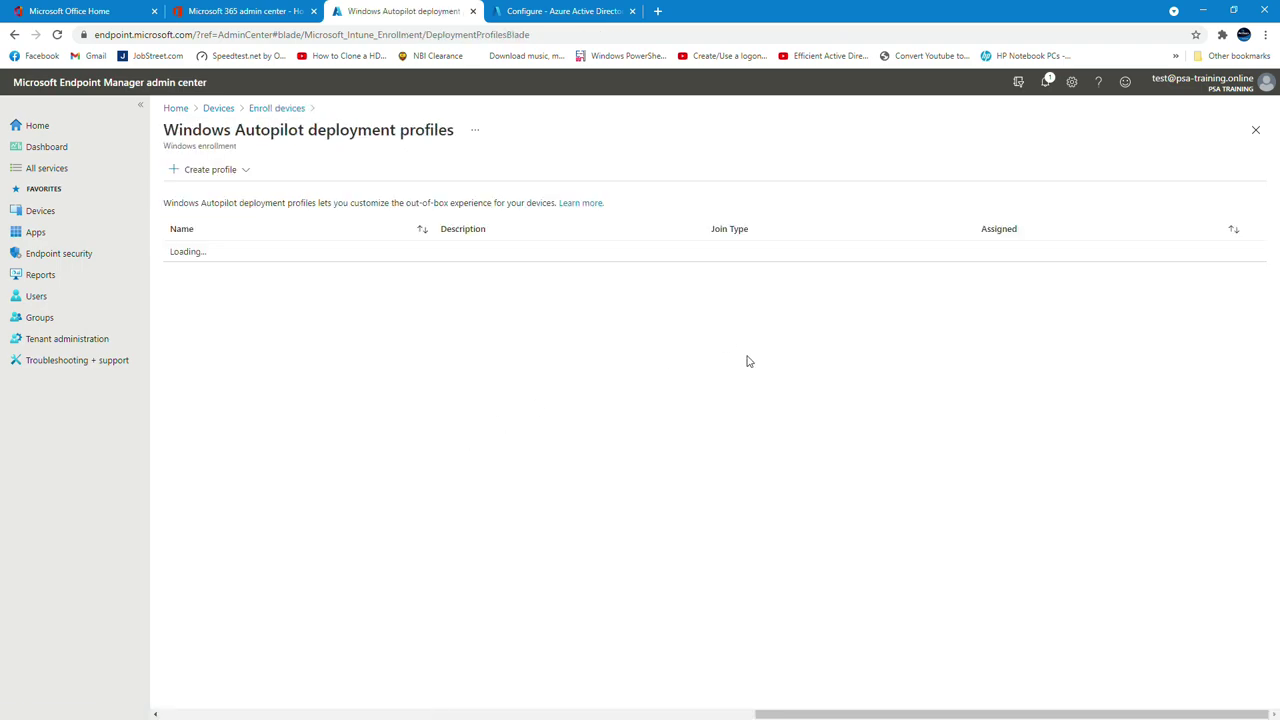
click(240, 171)
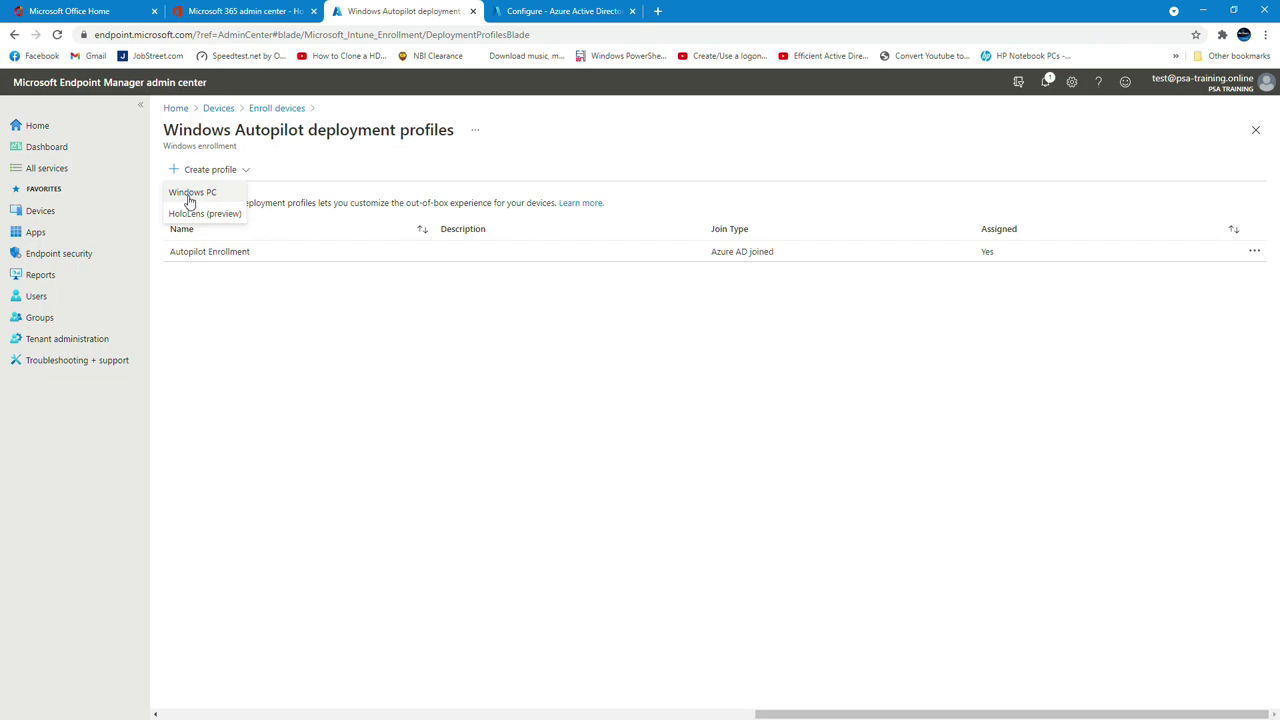
click(195, 199)
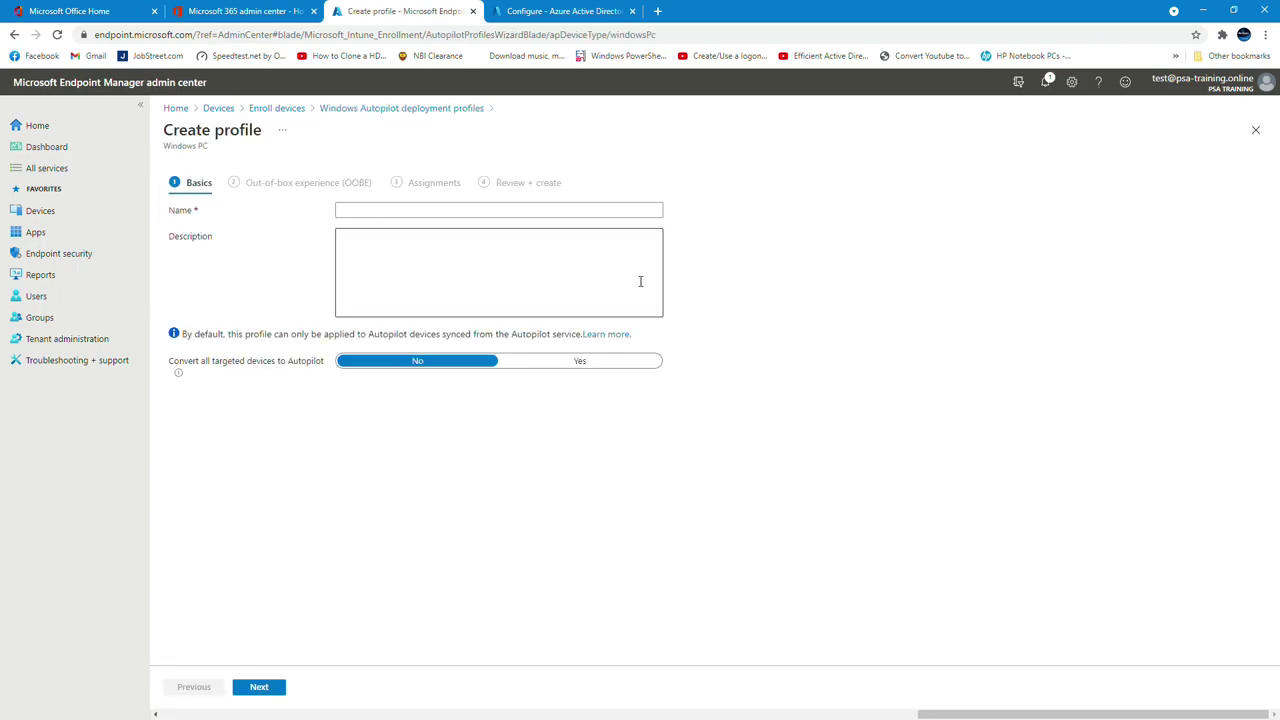
click(390, 210)
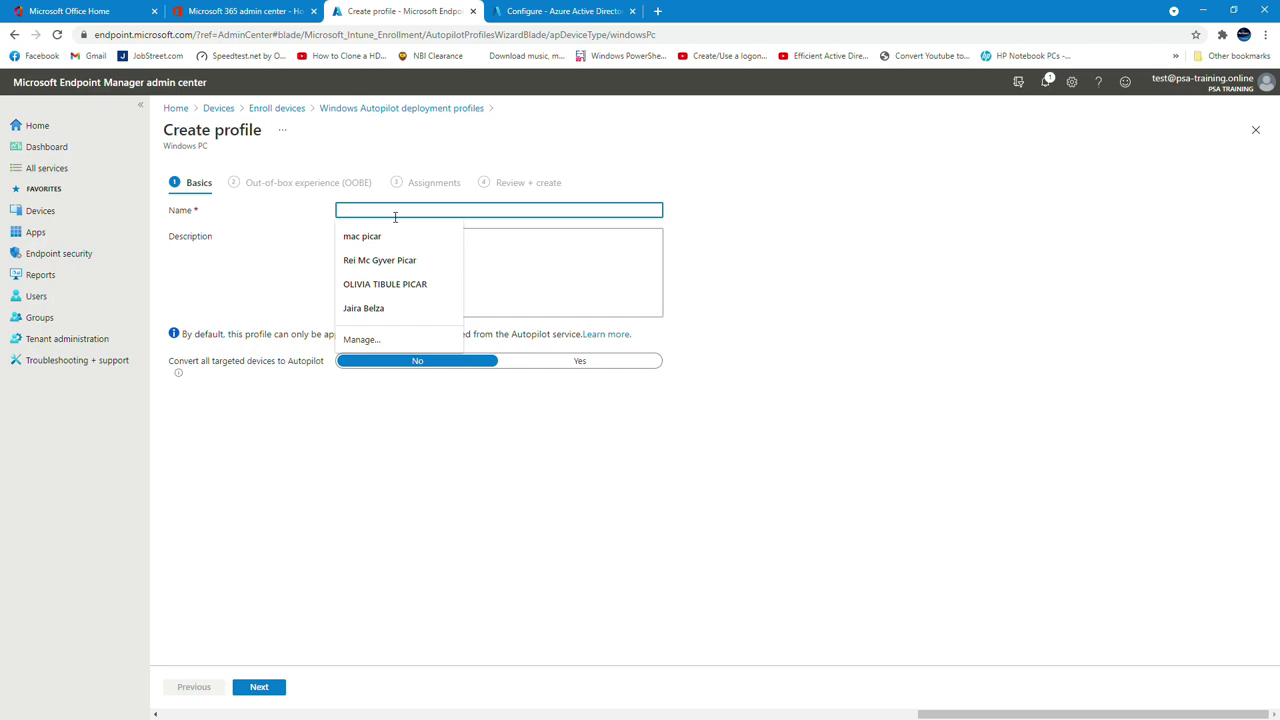
text(Test Autopilot)
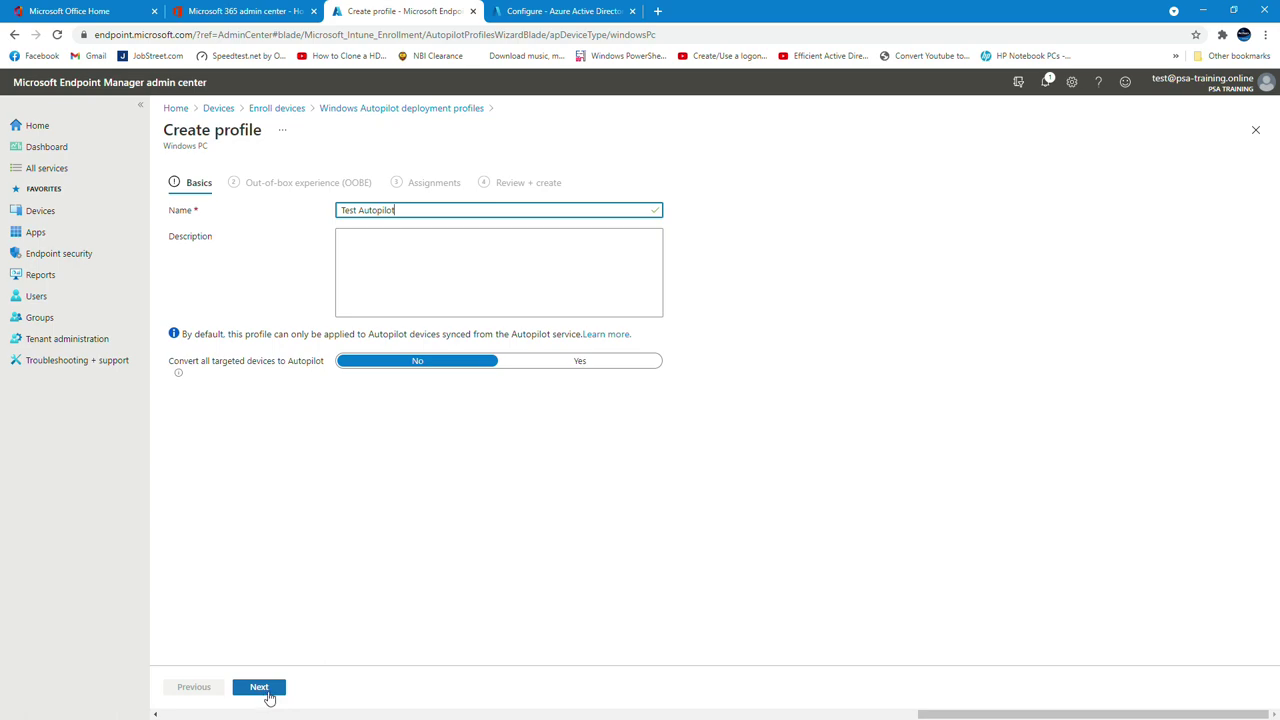
click(264, 689)
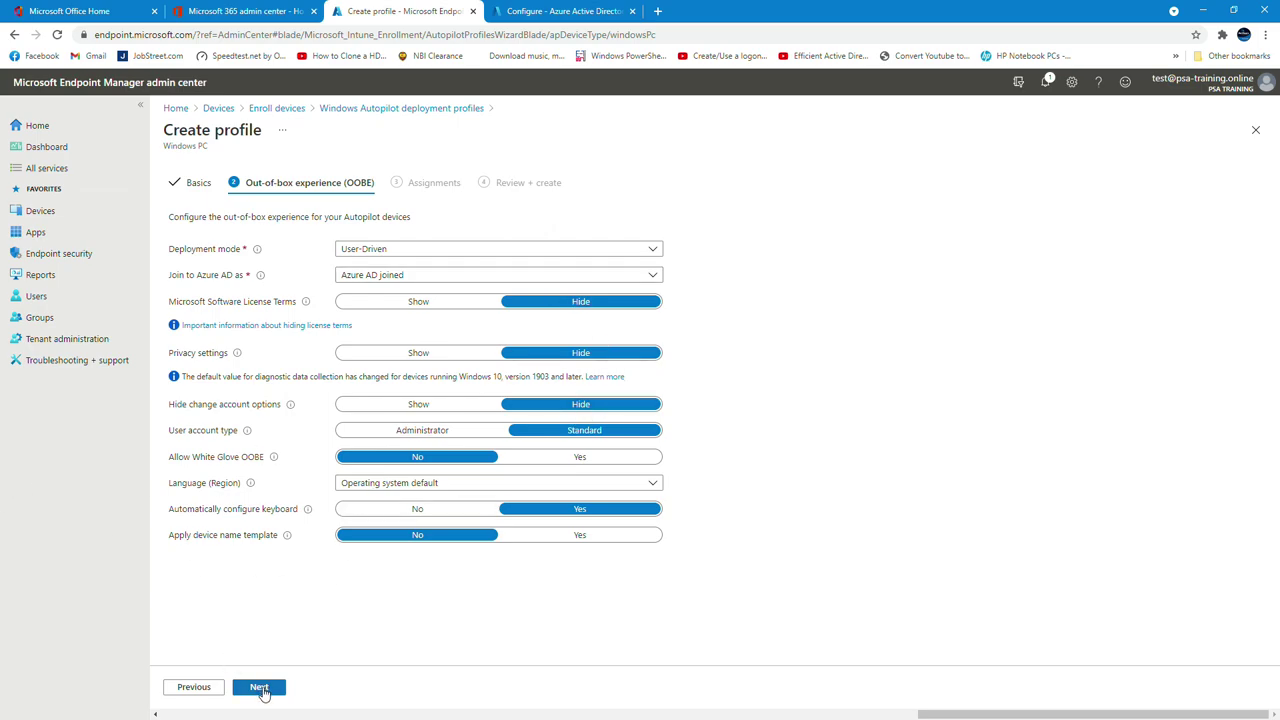
Include the Autopilot Enrtoll group in the profile's assignments and proceed to Review + create
click(260, 688)
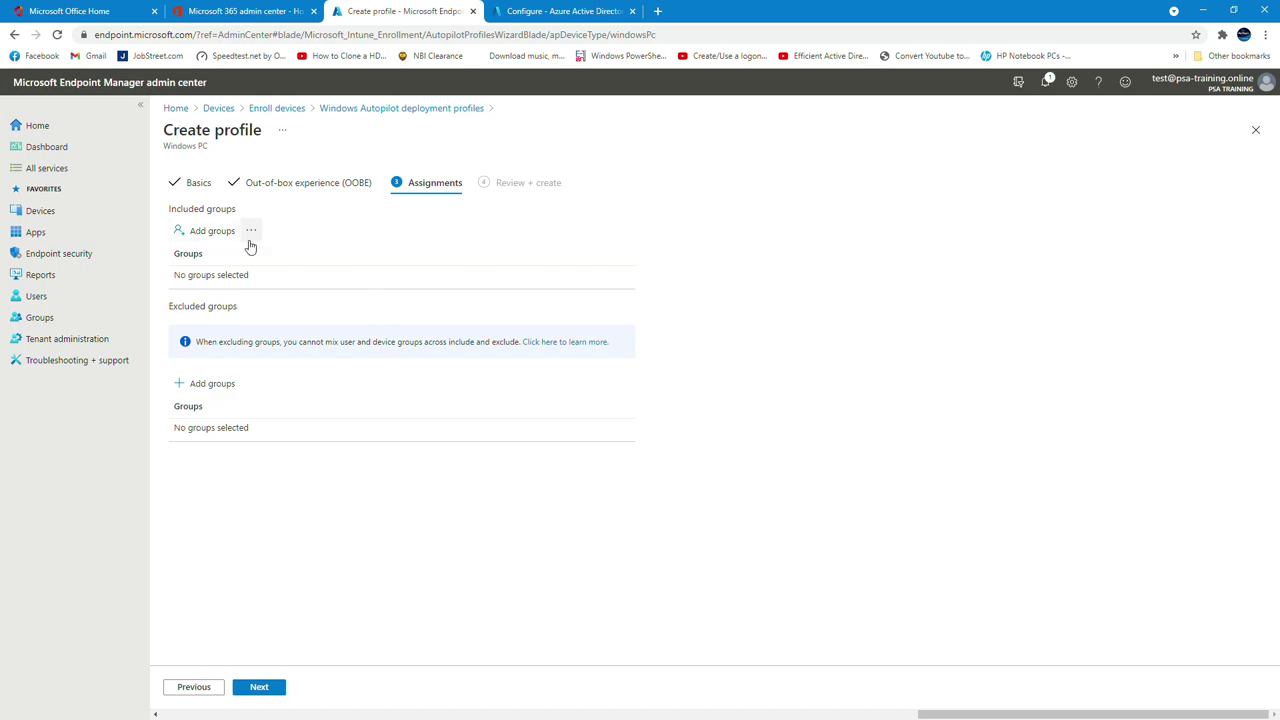
click(216, 234)
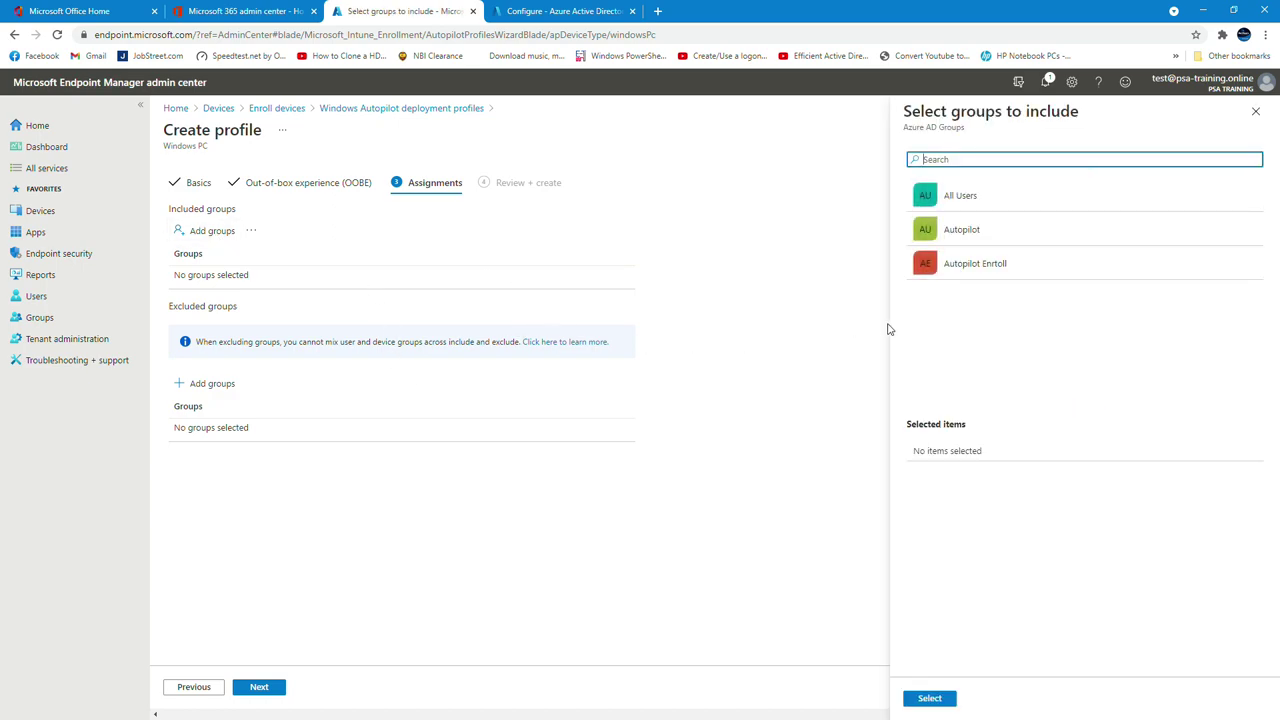
click(1002, 261)
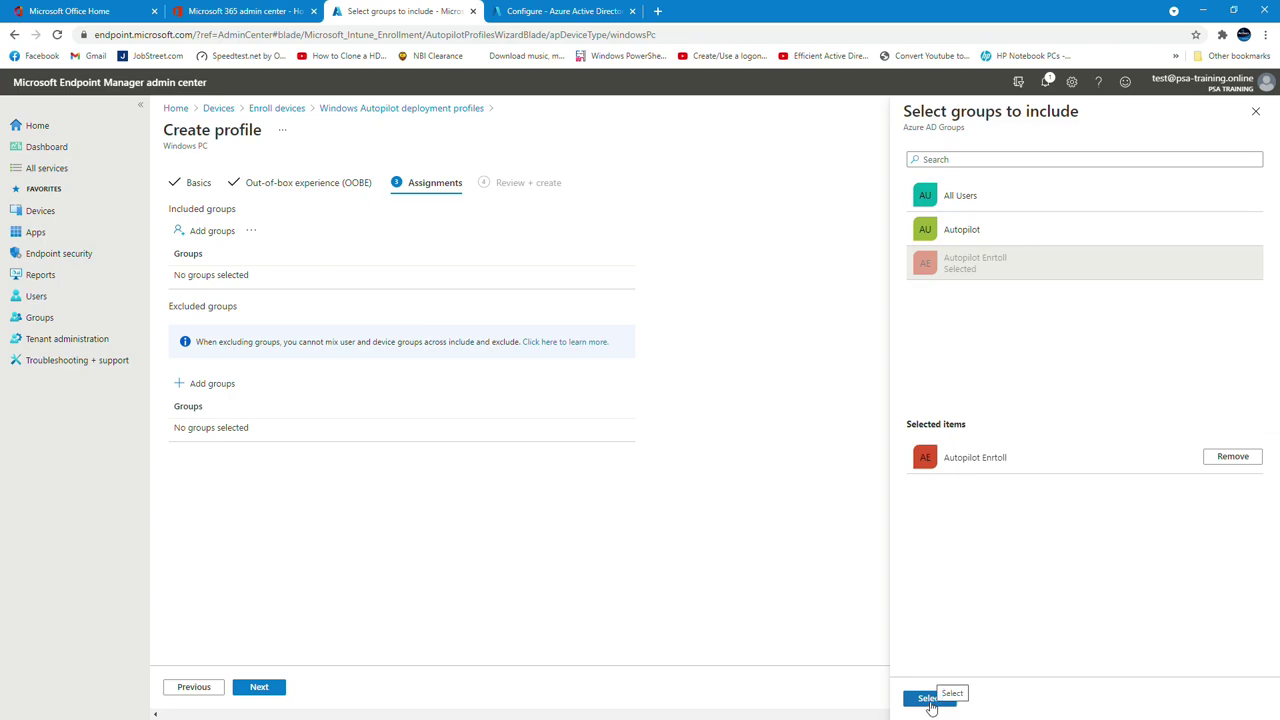
click(928, 698)
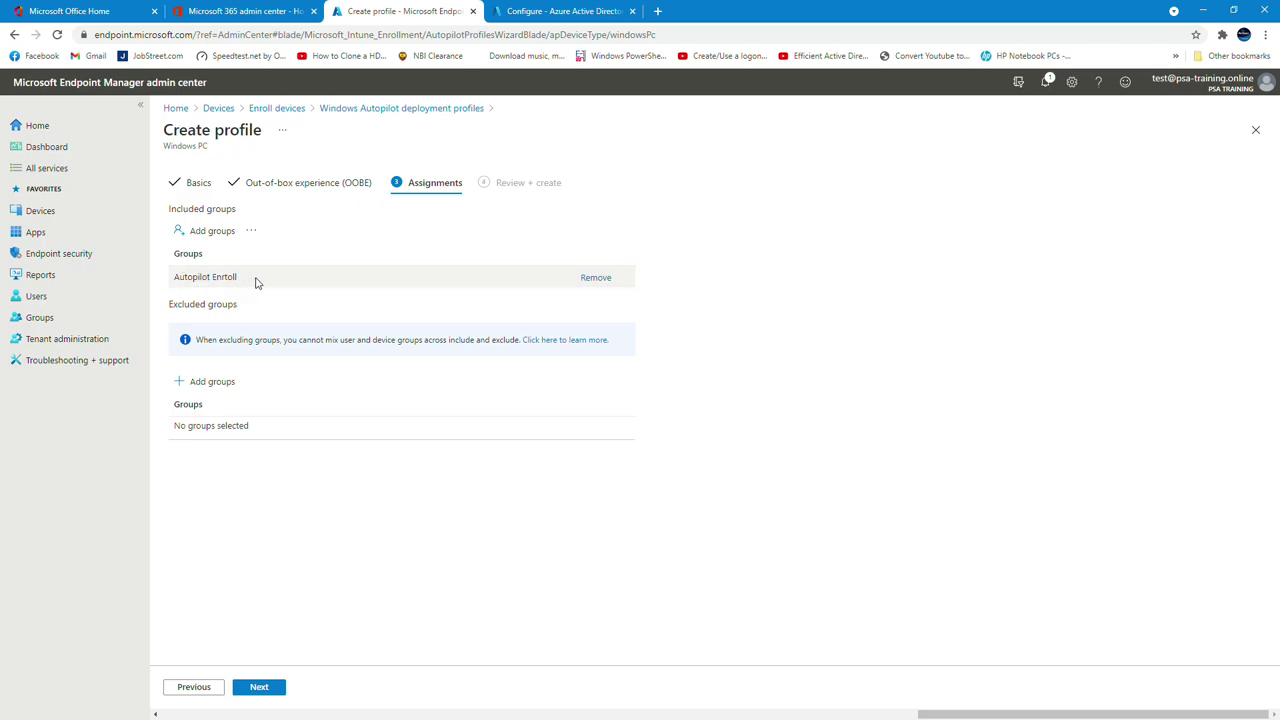
click(272, 685)
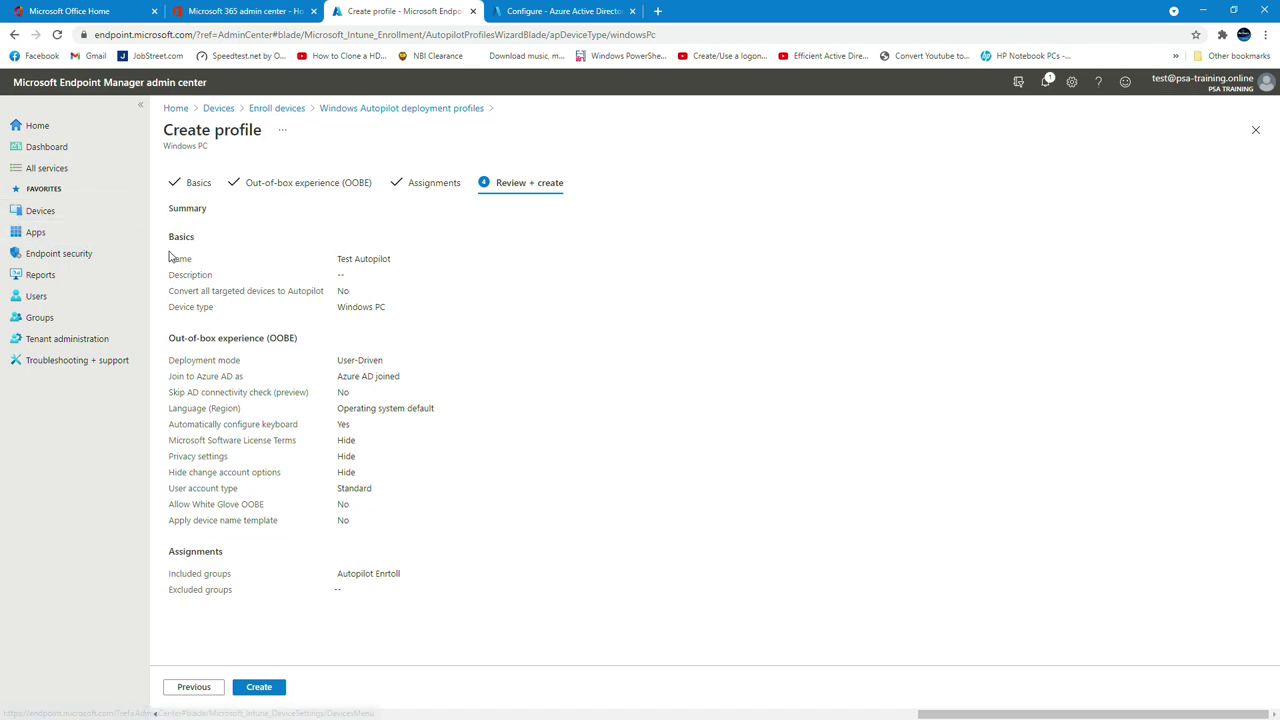
Review the basics and OOBE summary, then create the Test Autopilot profile
drag(195, 259, 388, 337)
drag(171, 369, 427, 506)
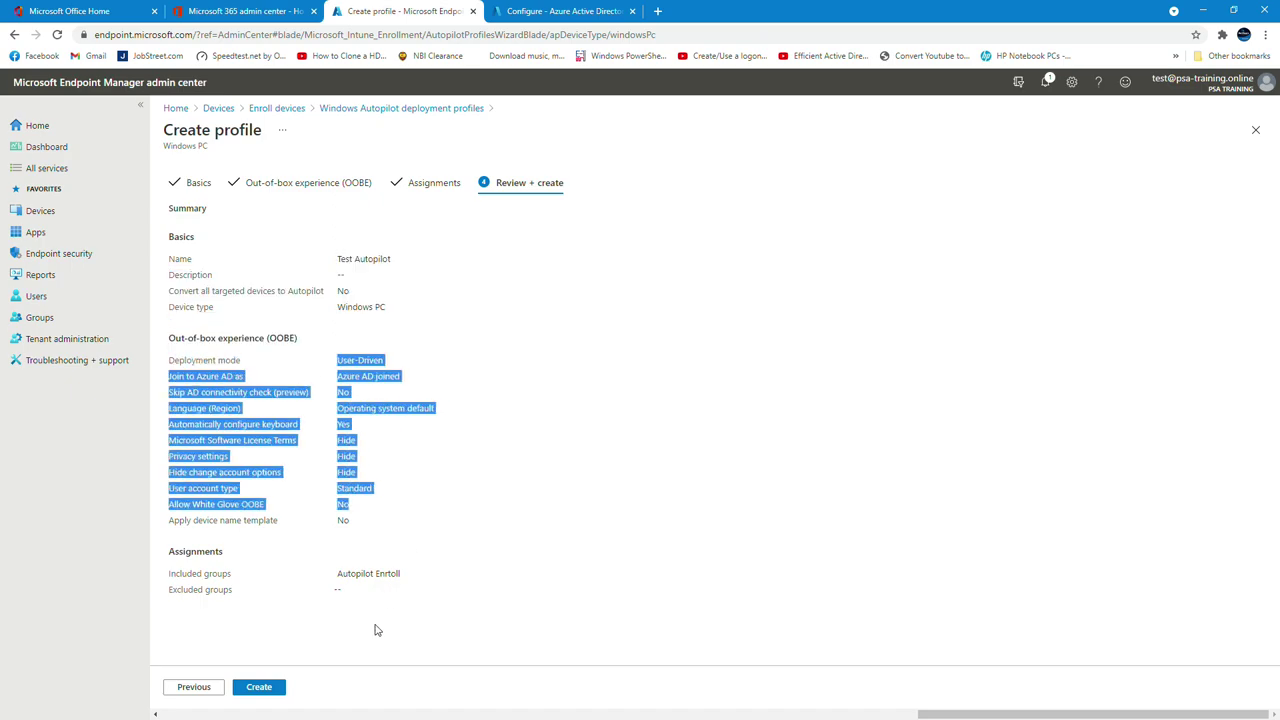
click(258, 687)
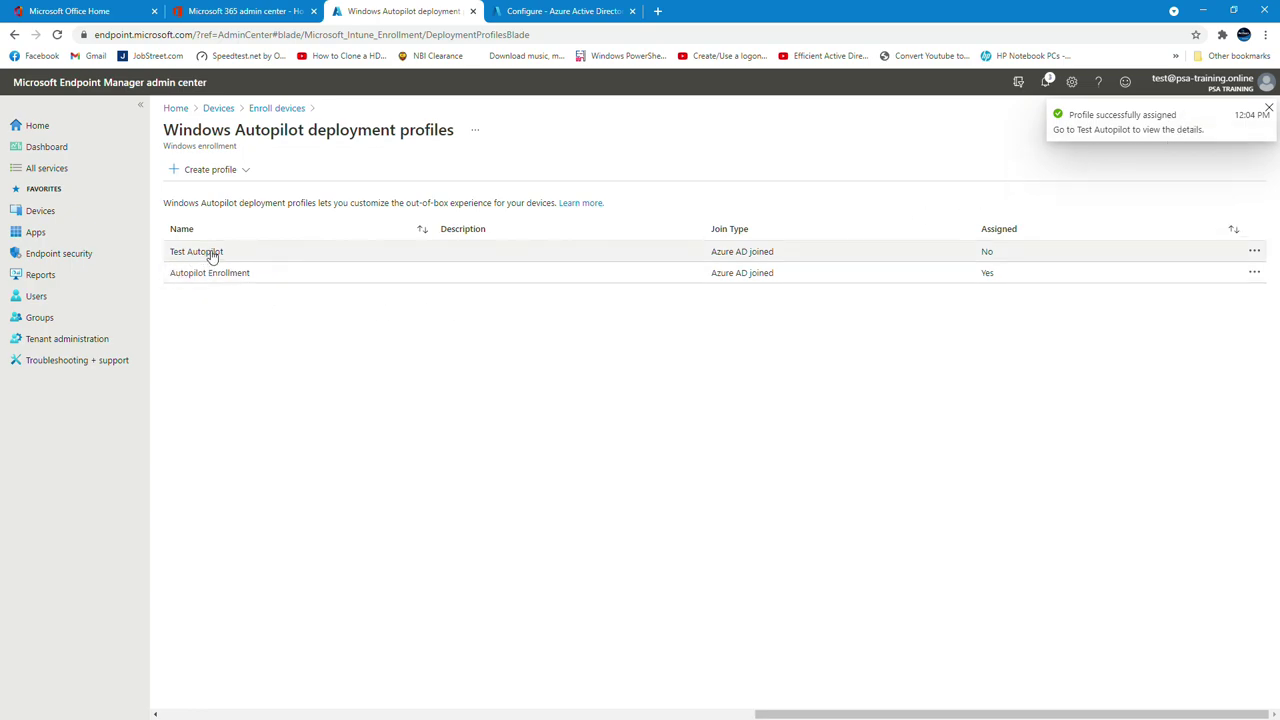
Review Test Autopilot's properties, then return to the Devices overview
click(211, 254)
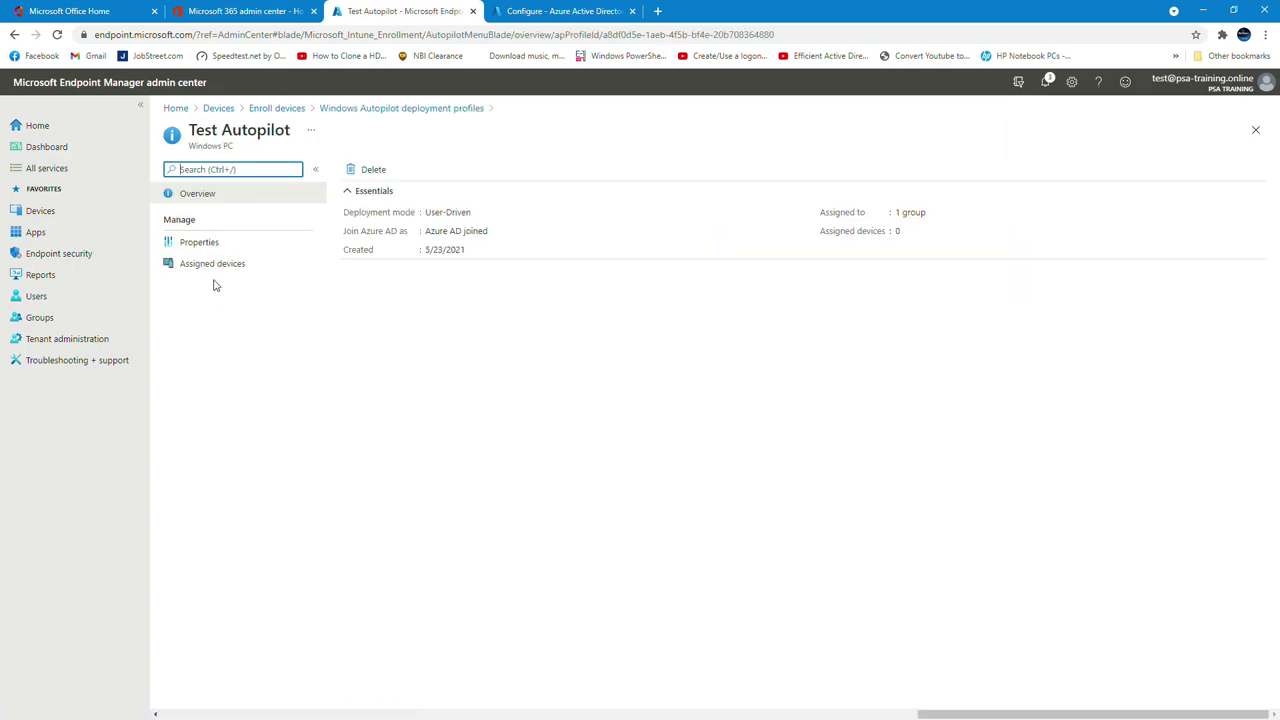
click(201, 246)
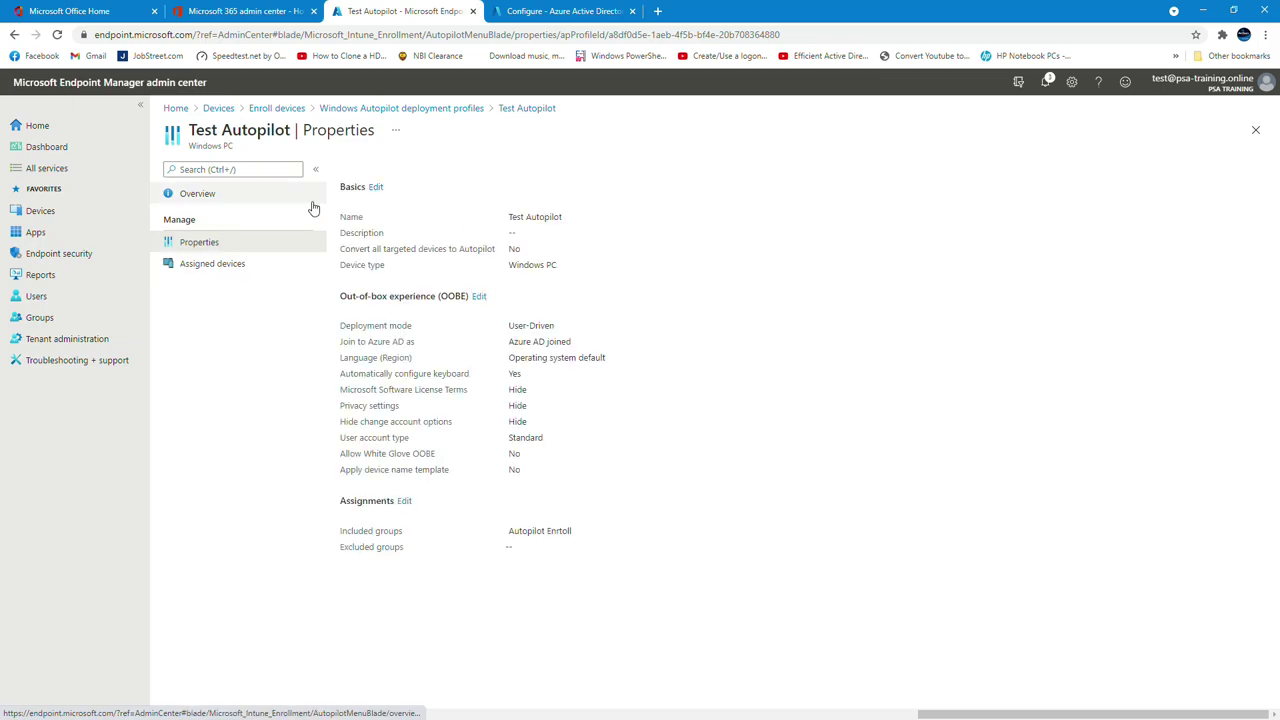
drag(348, 212, 601, 521)
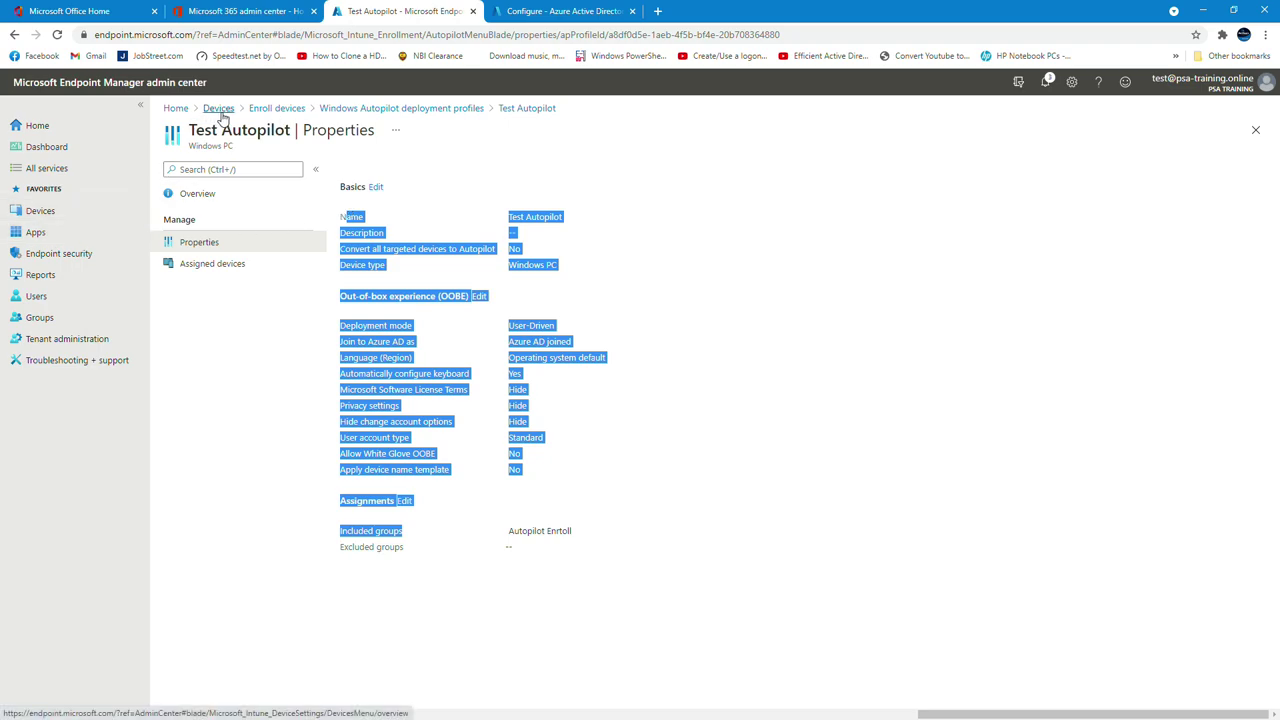
click(219, 110)
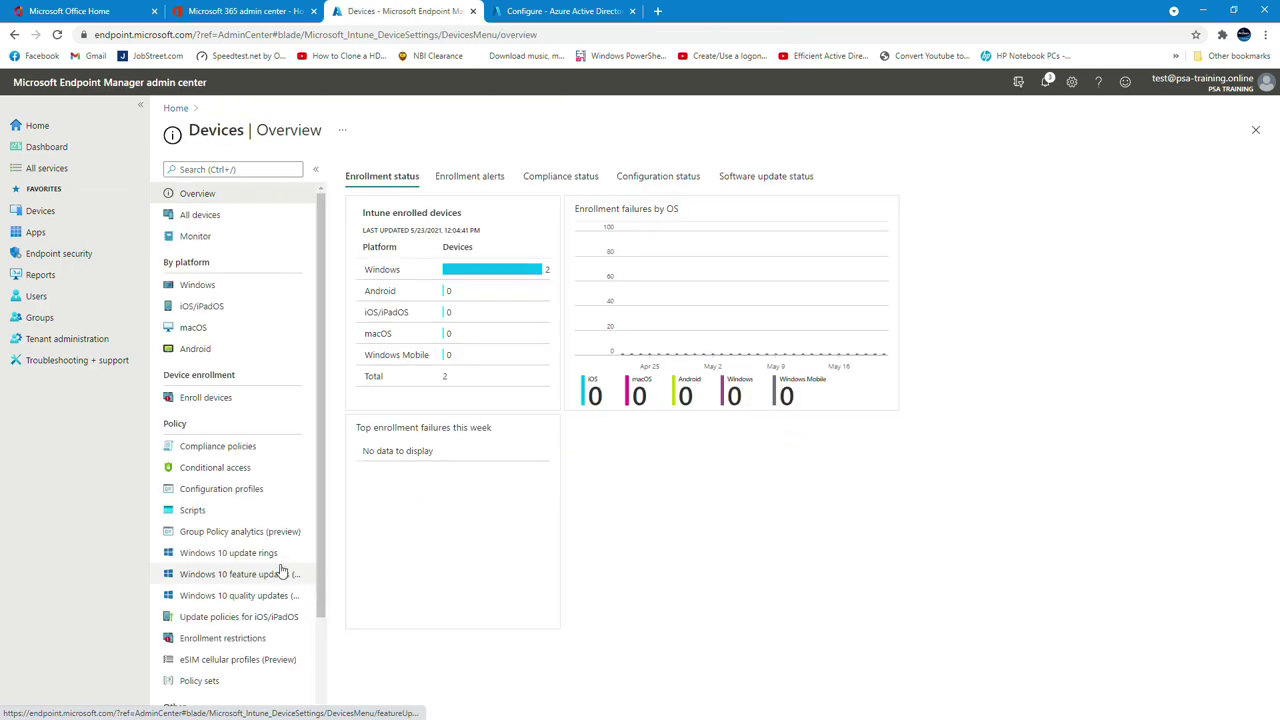
Open the Windows Autopilot devices list and inspect the second device's details
click(201, 409)
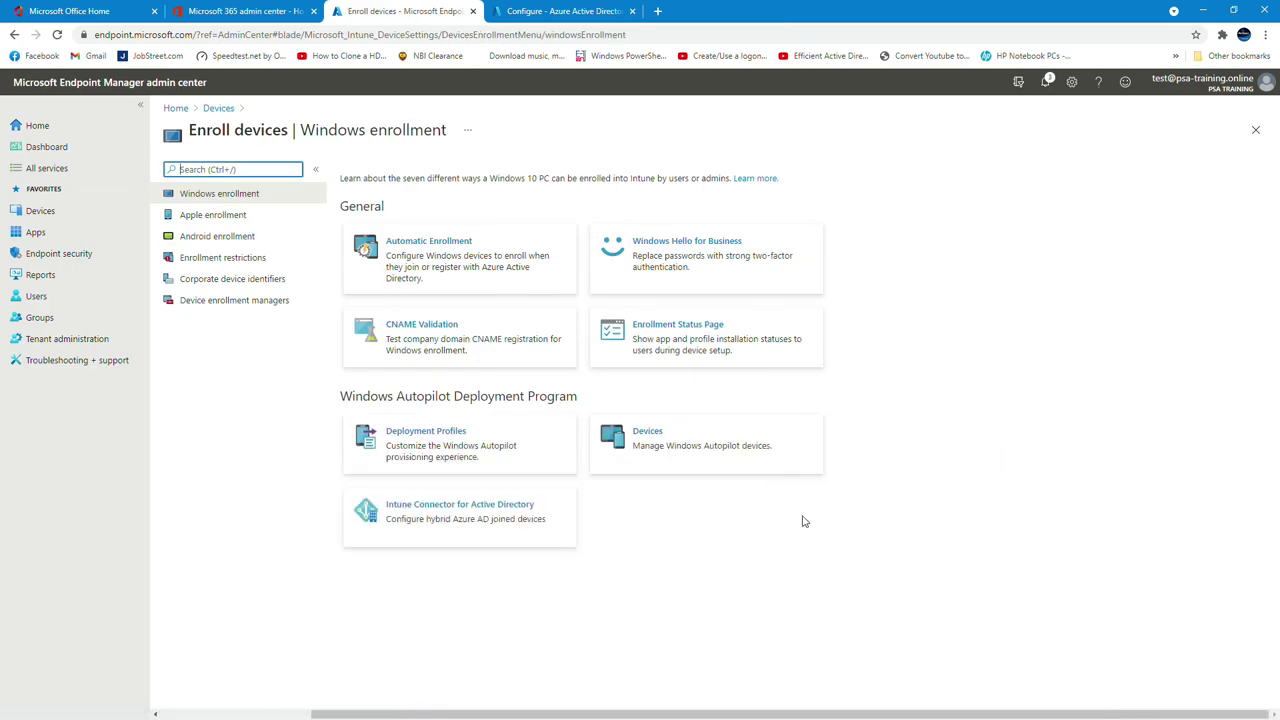
click(655, 443)
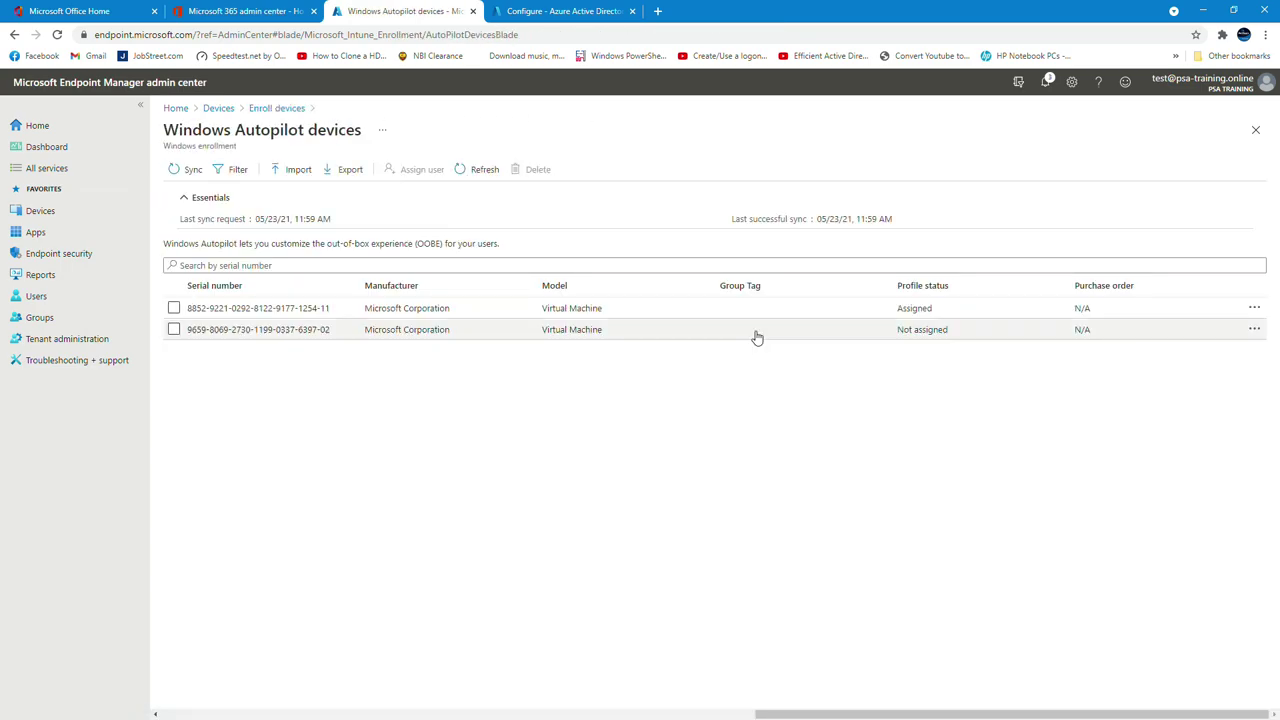
click(953, 337)
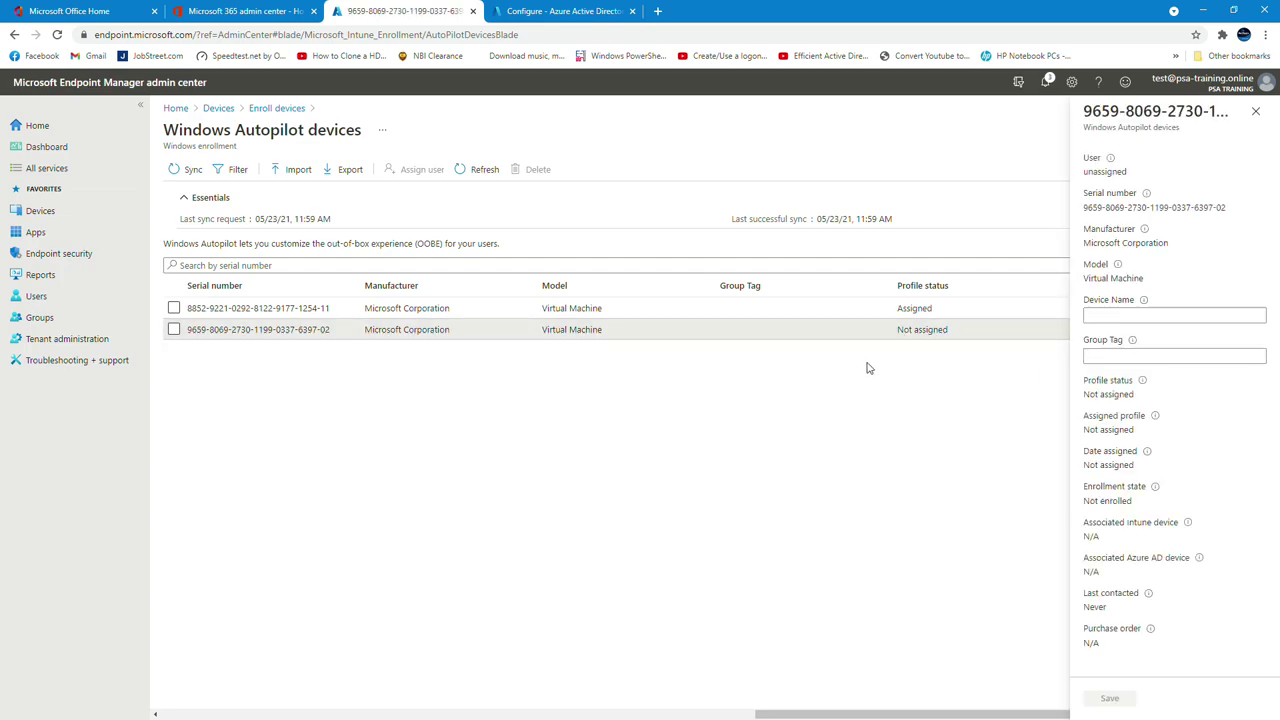
click(1256, 111)
Sync and refresh the devices, confirming the second VM shows Assigning 'Test Autopilot'
click(188, 169)
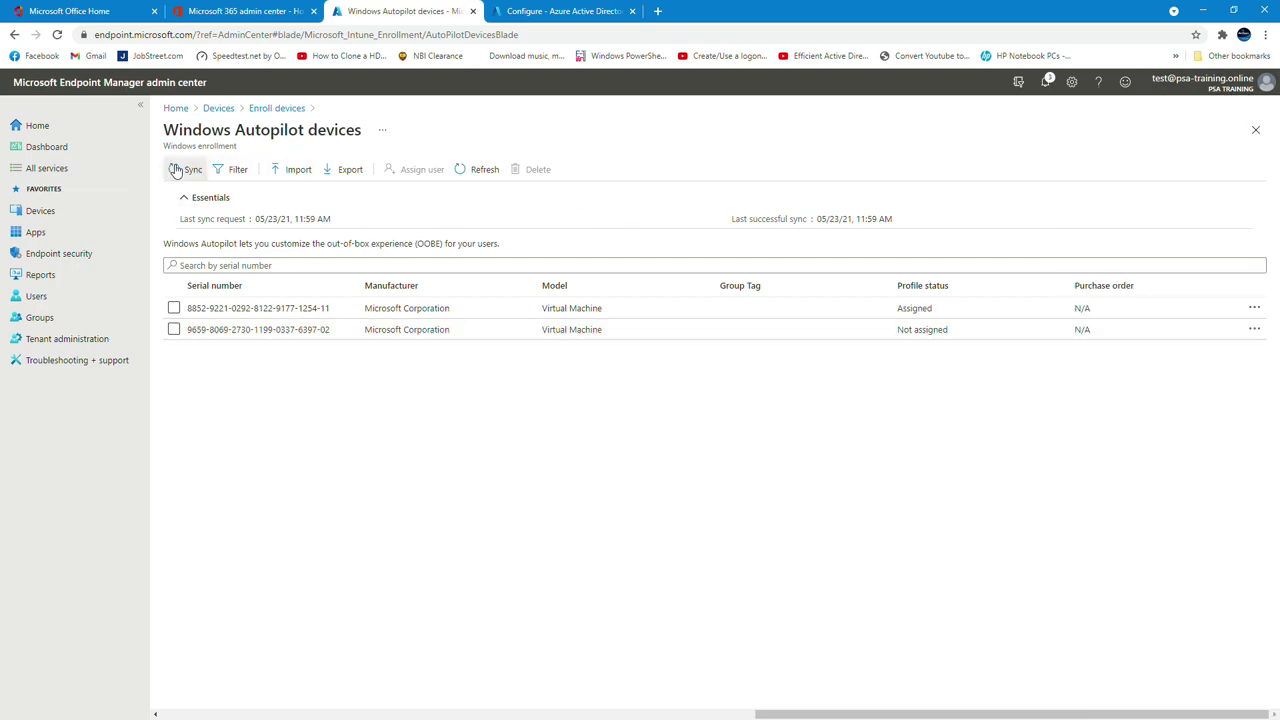
click(482, 183)
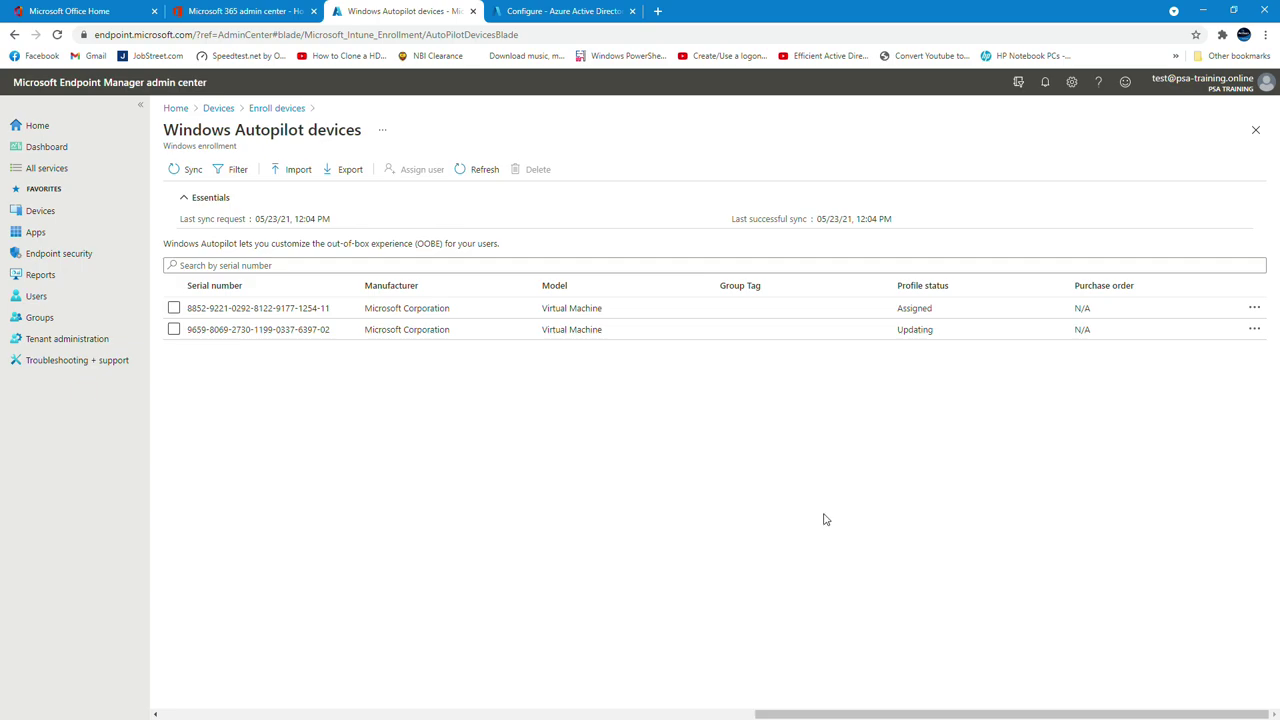
click(976, 336)
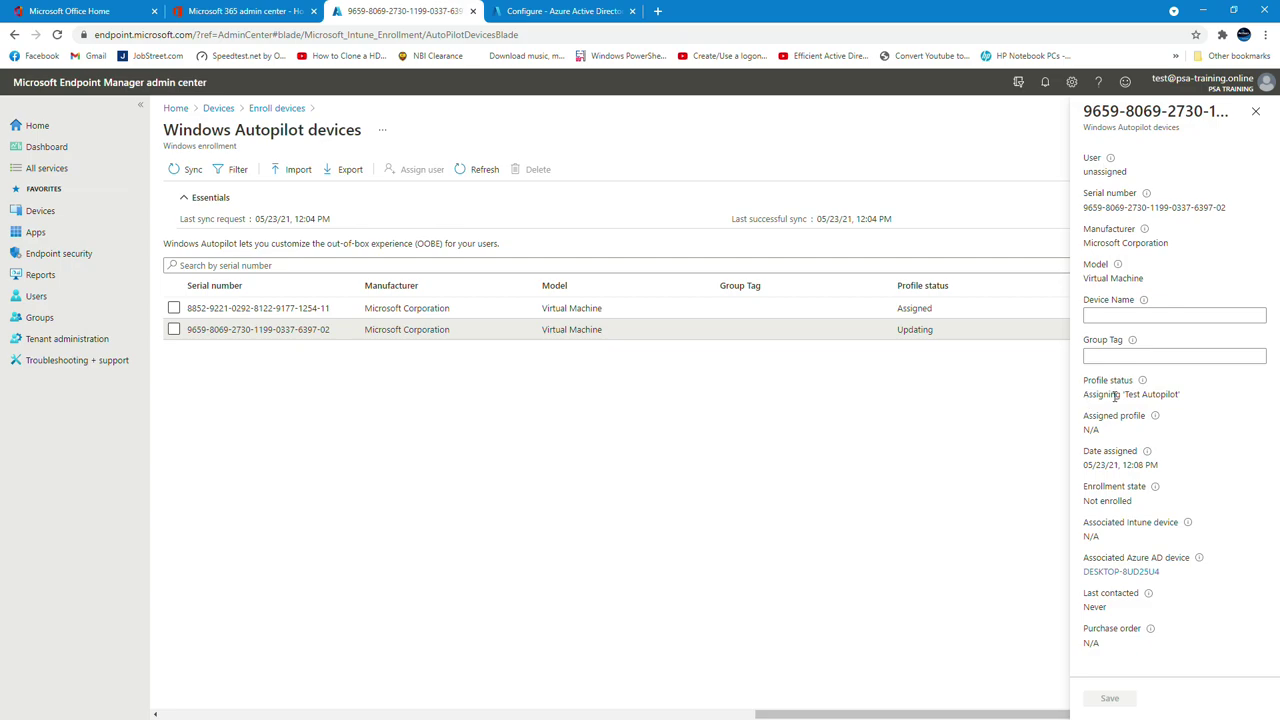
drag(1188, 398, 1090, 395)
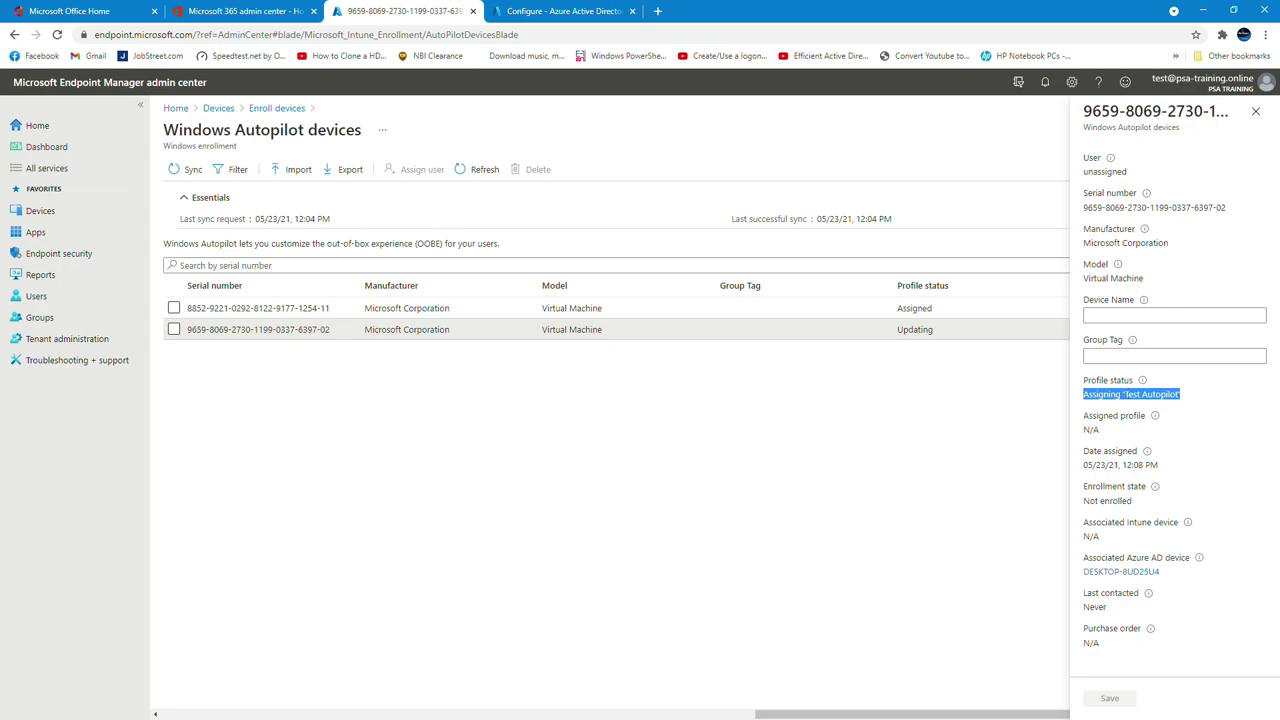
Check the VM's reset progress, then refresh the Autopilot devices list to see both Assigned
key(alt+Tab)
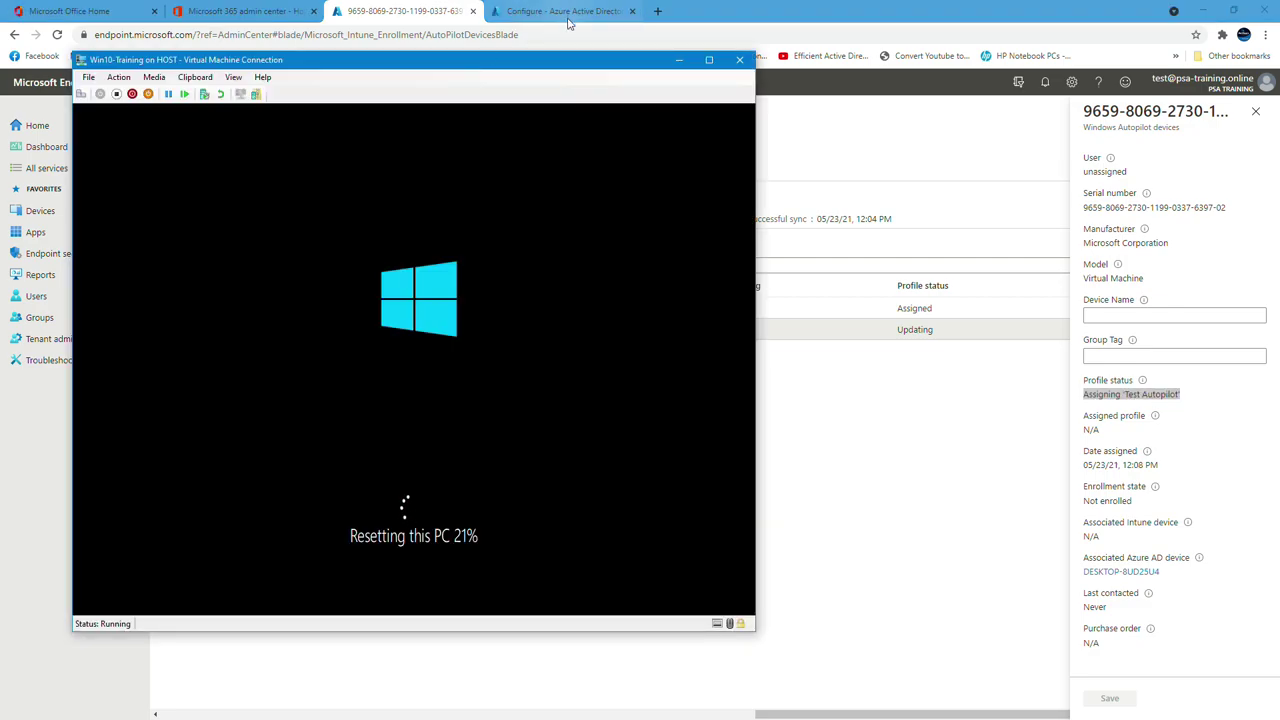
drag(558, 66, 839, 116)
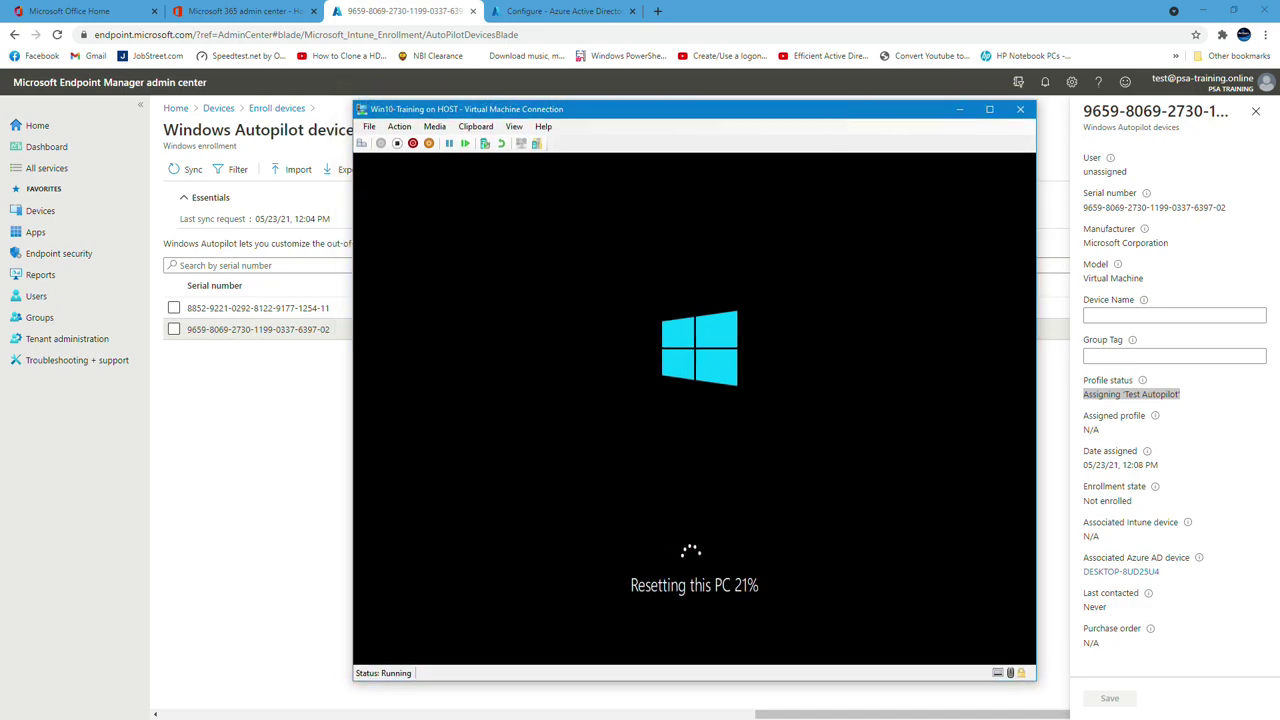
click(979, 7)
key(Escape)
click(480, 169)
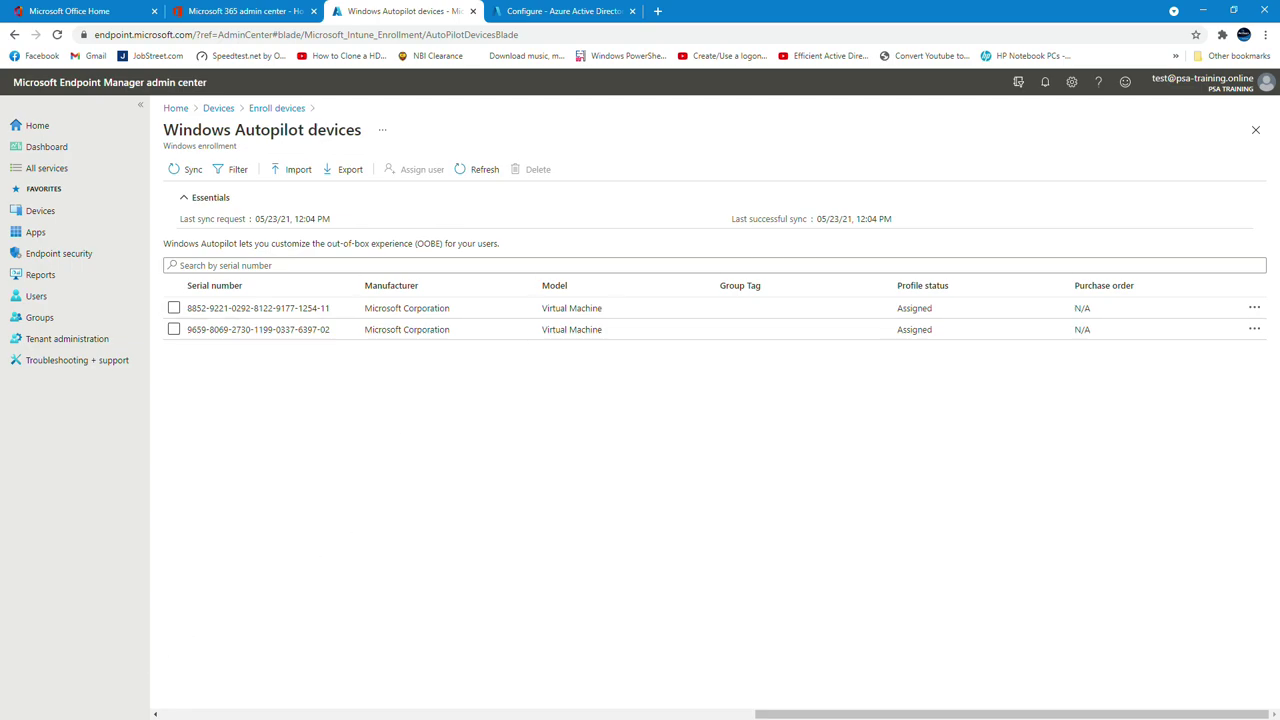
Bring the Win10-Training VM window forward and move it up and left
key(alt+Tab)
drag(851, 114, 603, 74)
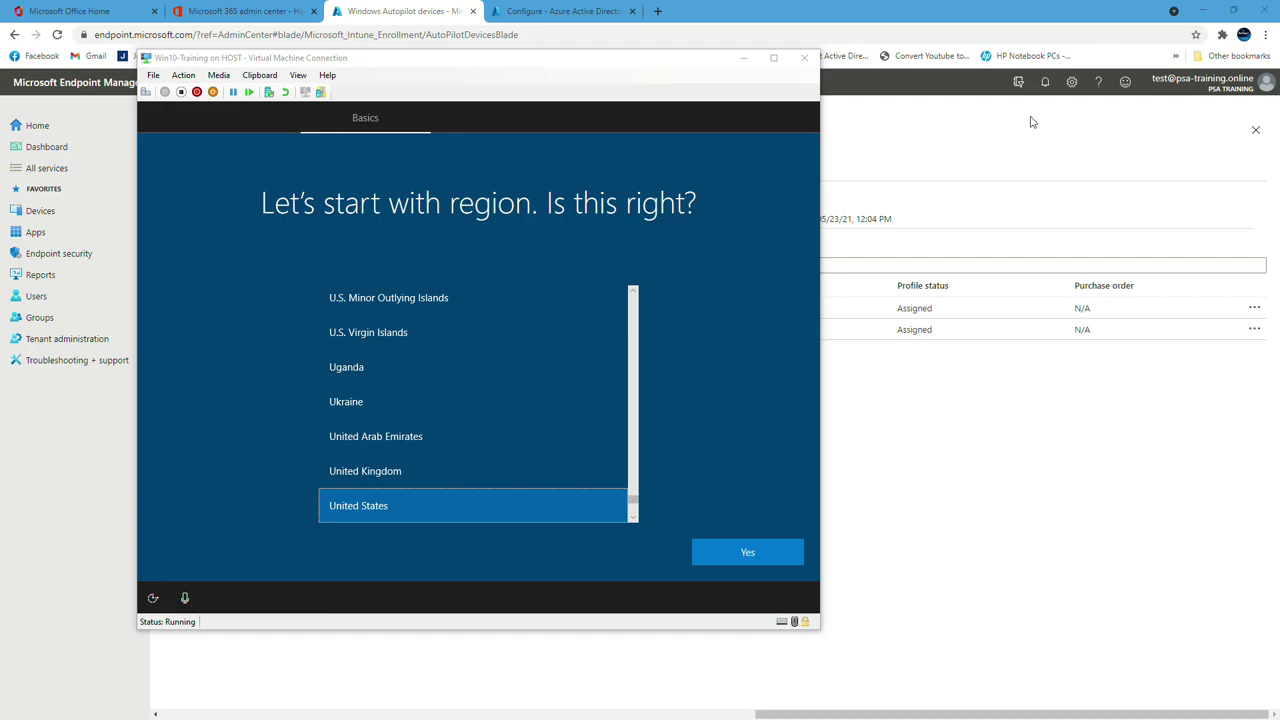
Accept United States as region and US keyboard layout, skipping a second layout
click(756, 553)
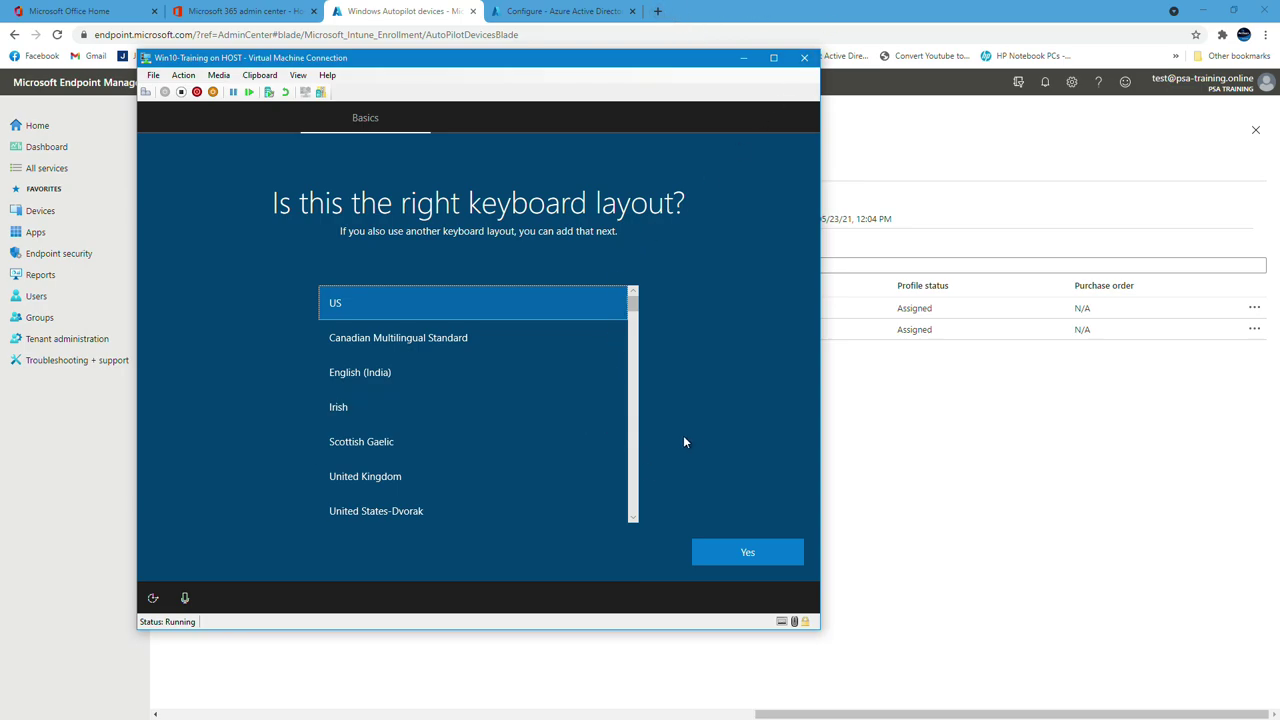
click(778, 553)
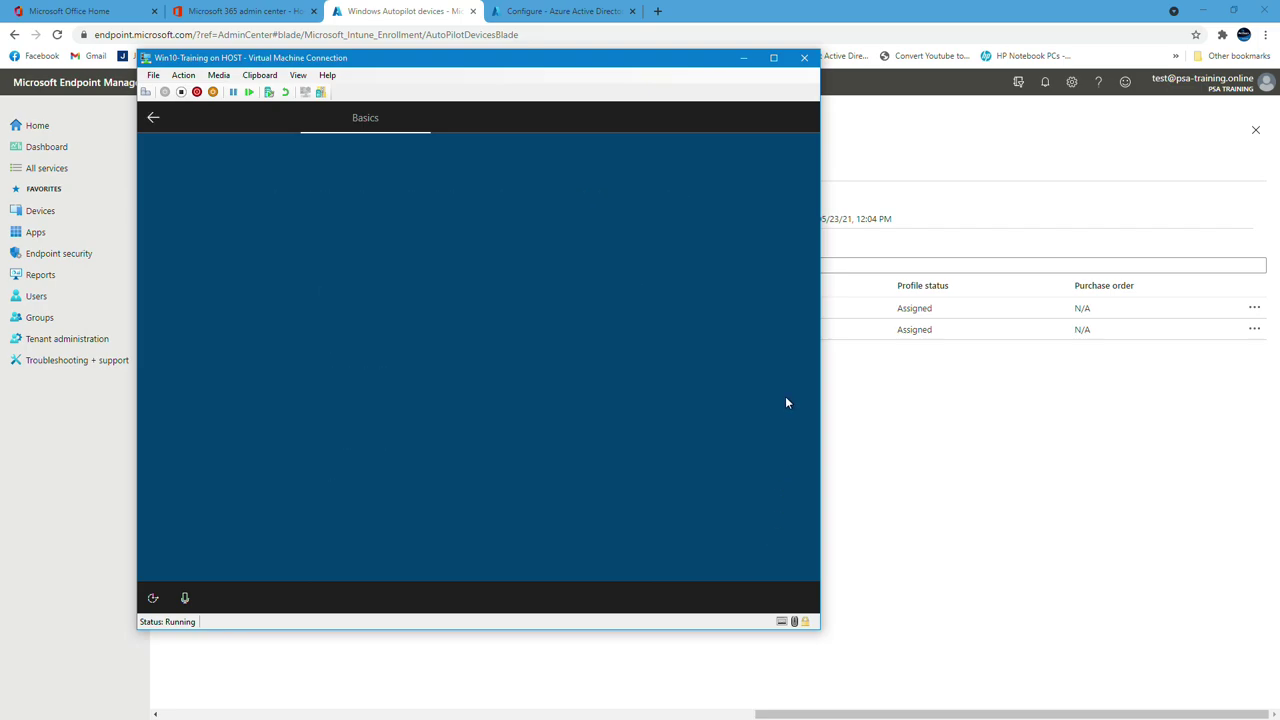
click(766, 553)
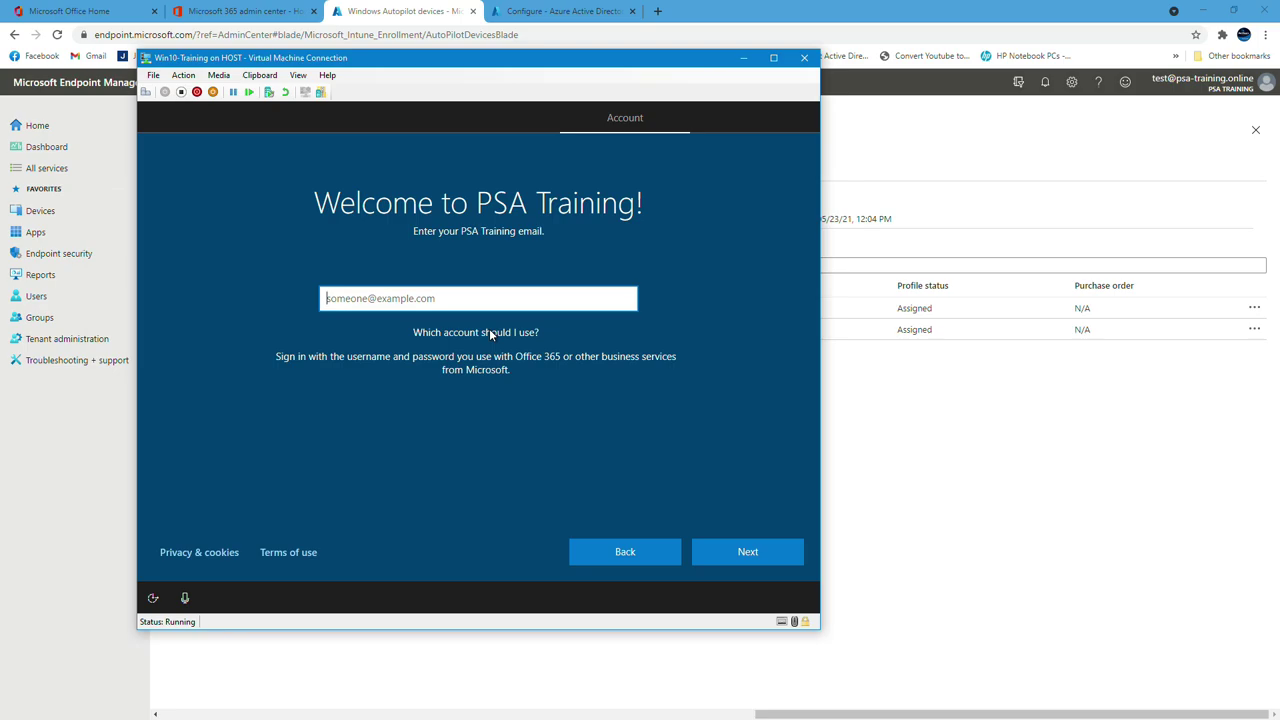
Enter the organization account email on the Welcome to PSA Training! page and submit it
key(Return)
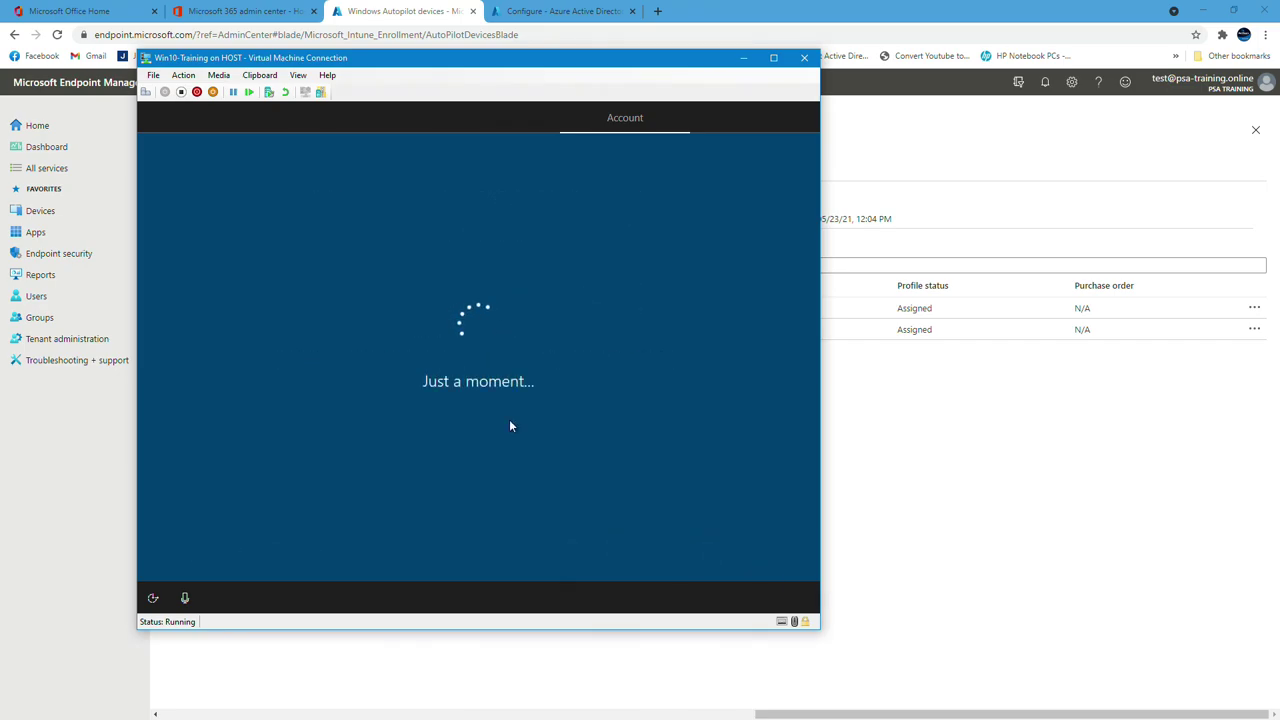